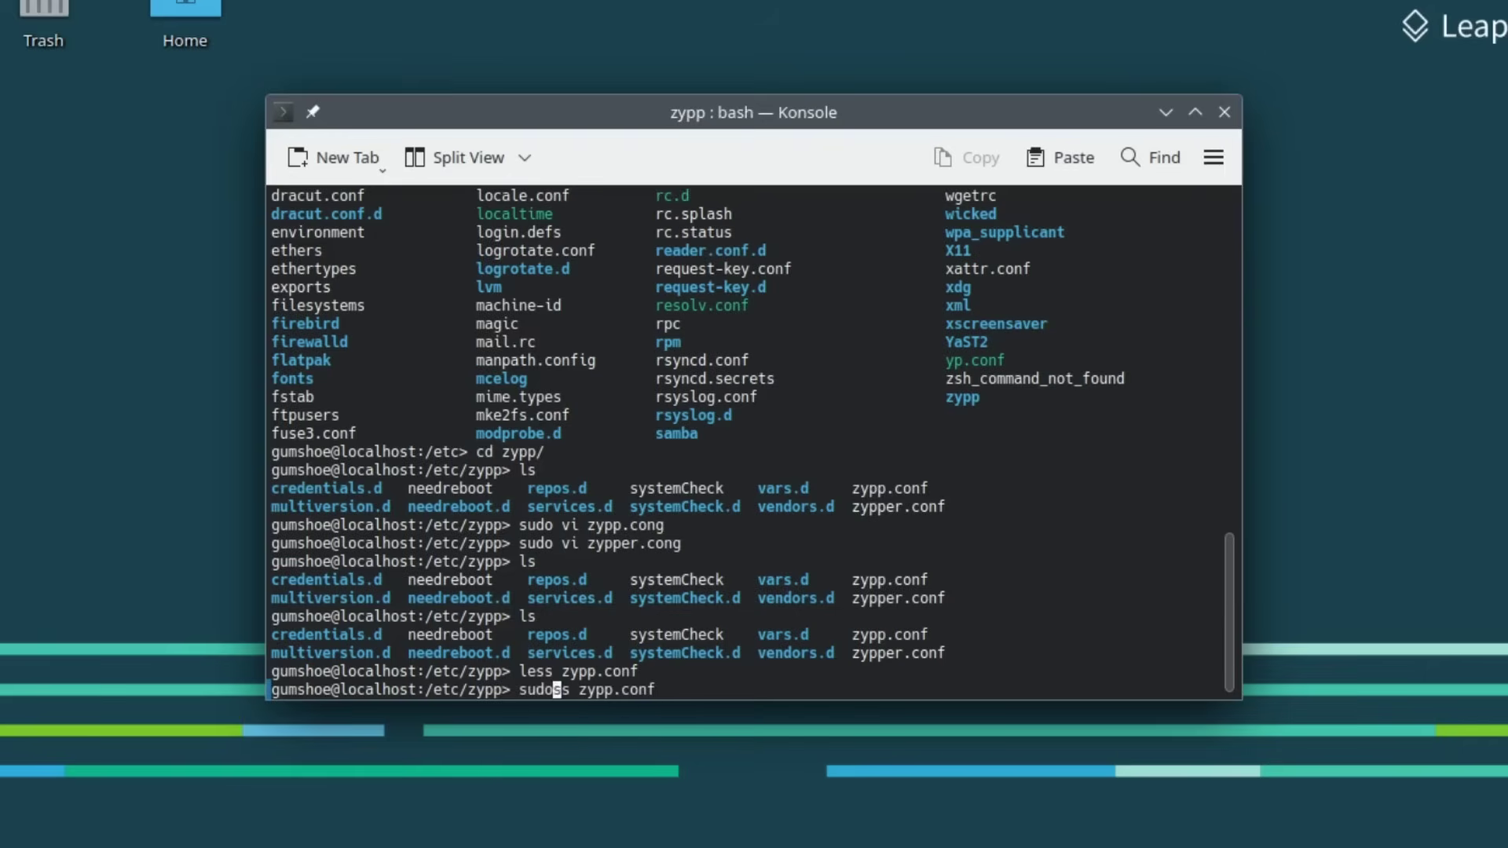
# - Open zypp.conf in vi with root privileges and search it for "max" to find the download.max_concurrent_connections setting
pyautogui.write('vi')
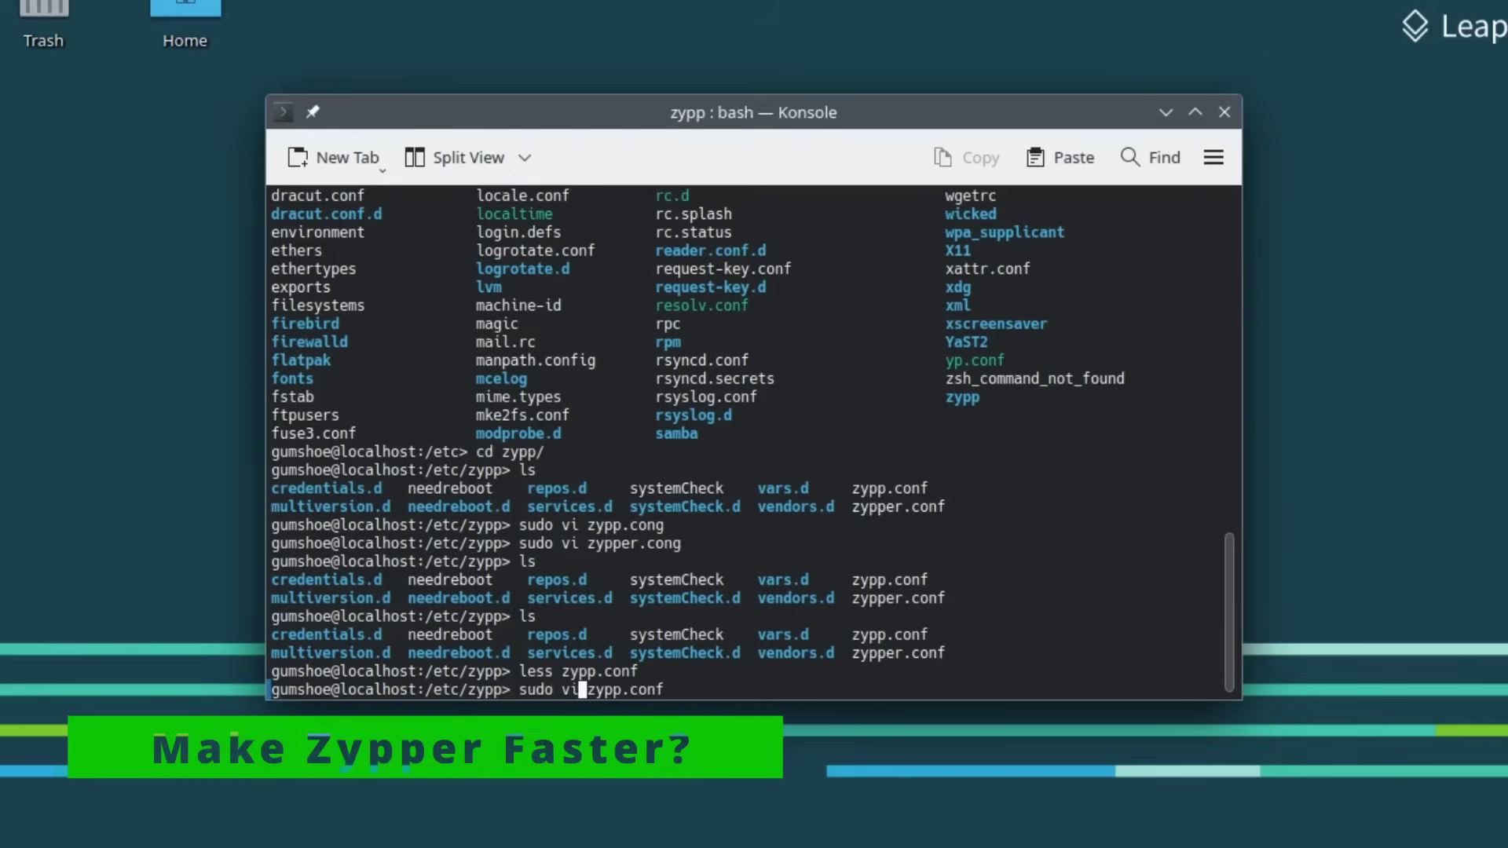
pyautogui.press('Return')
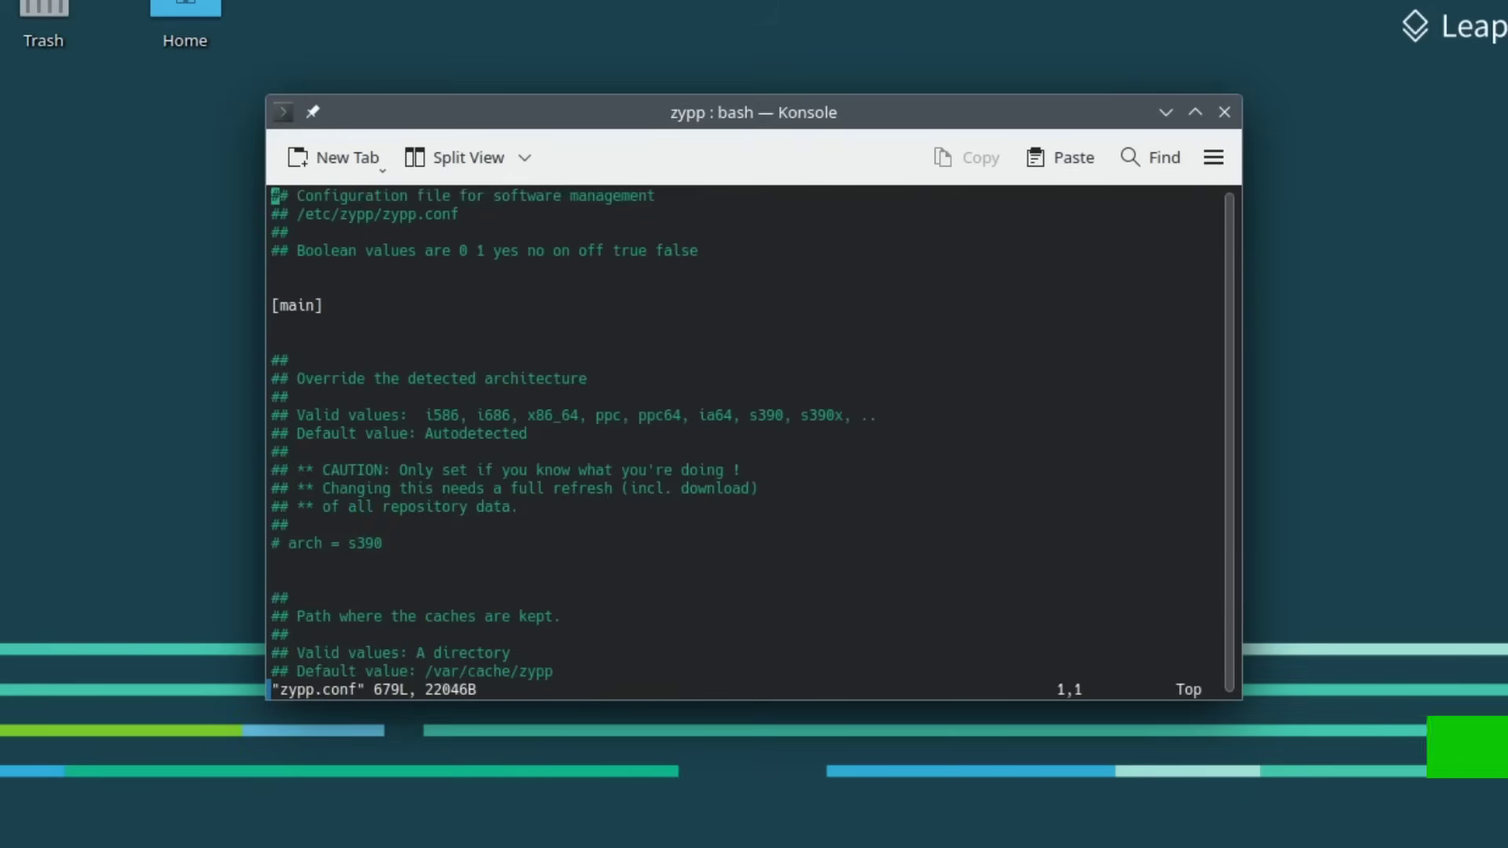
pyautogui.press('Down')
pyautogui.press('Down')
pyautogui.press('Down')
pyautogui.press('Down')
pyautogui.press('Down')
pyautogui.press('Down')
pyautogui.press('Down')
pyautogui.press('Down')
pyautogui.press('Down')
pyautogui.press('Down')
pyautogui.press('Down')
pyautogui.press('Down')
pyautogui.press('Down')
pyautogui.press('Down')
pyautogui.press('Down')
pyautogui.press('Down')
pyautogui.press('Down')
pyautogui.press('Down')
pyautogui.press('Down')
pyautogui.press('Down')
pyautogui.press('Down')
pyautogui.press('Down')
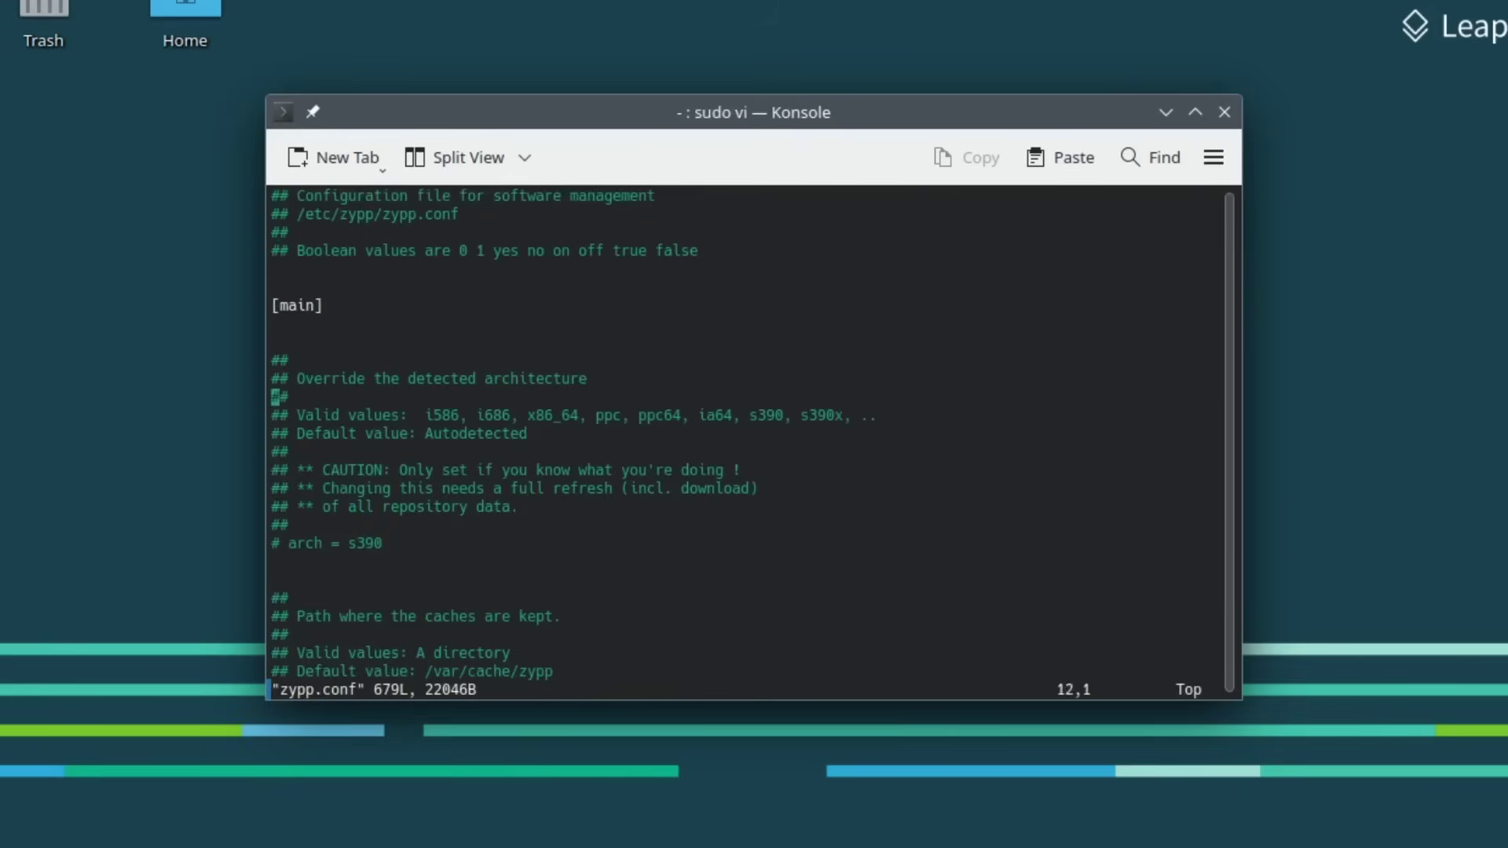
pyautogui.press('Up')
pyautogui.press('Up')
pyautogui.press('Up')
pyautogui.press('Up')
pyautogui.press('Up')
pyautogui.press('Up')
pyautogui.press('Up')
pyautogui.press('Up')
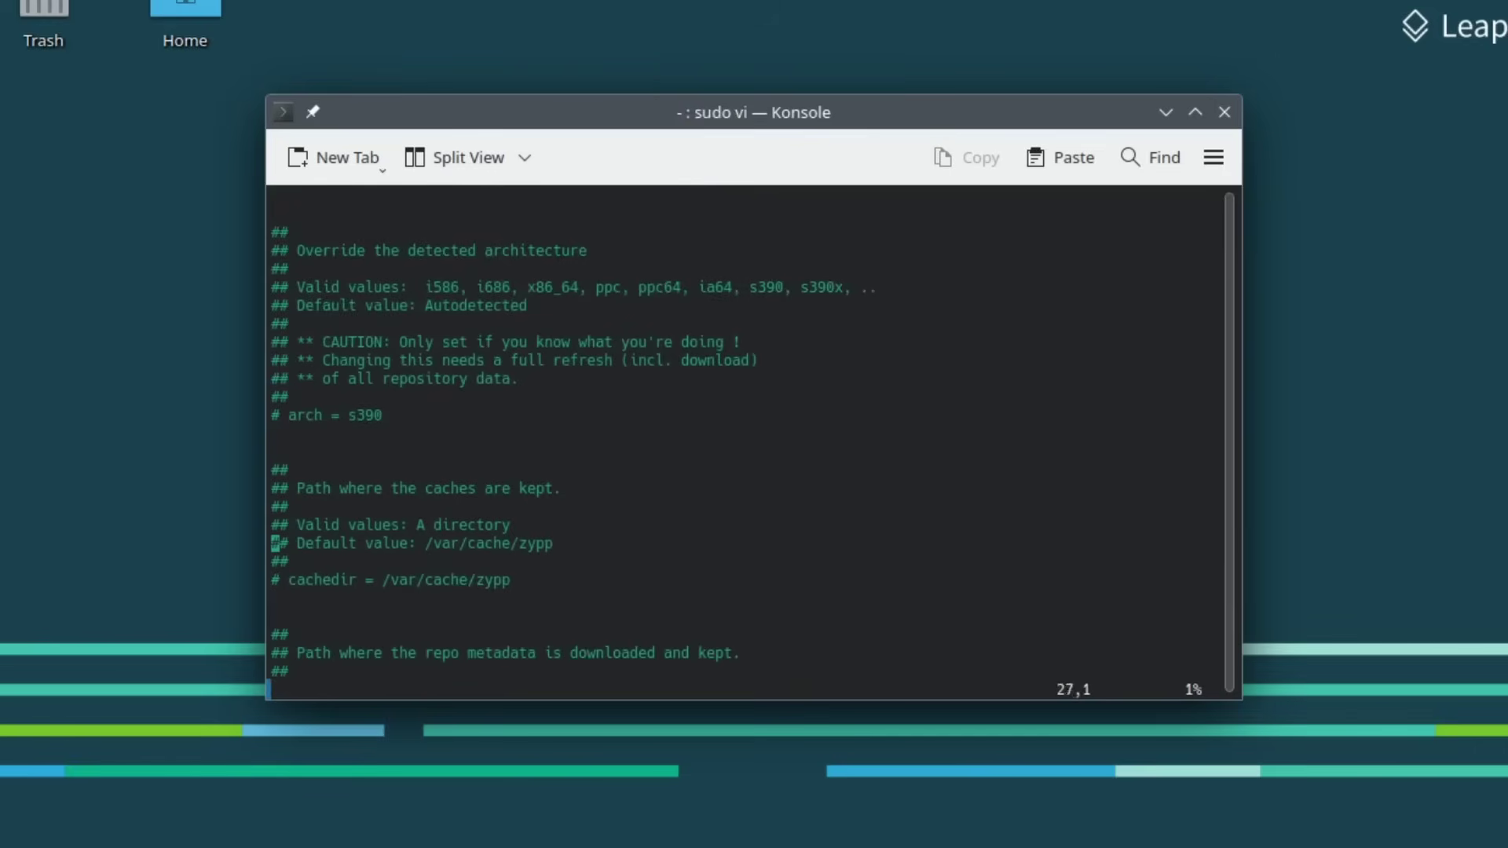
pyautogui.write('/max')
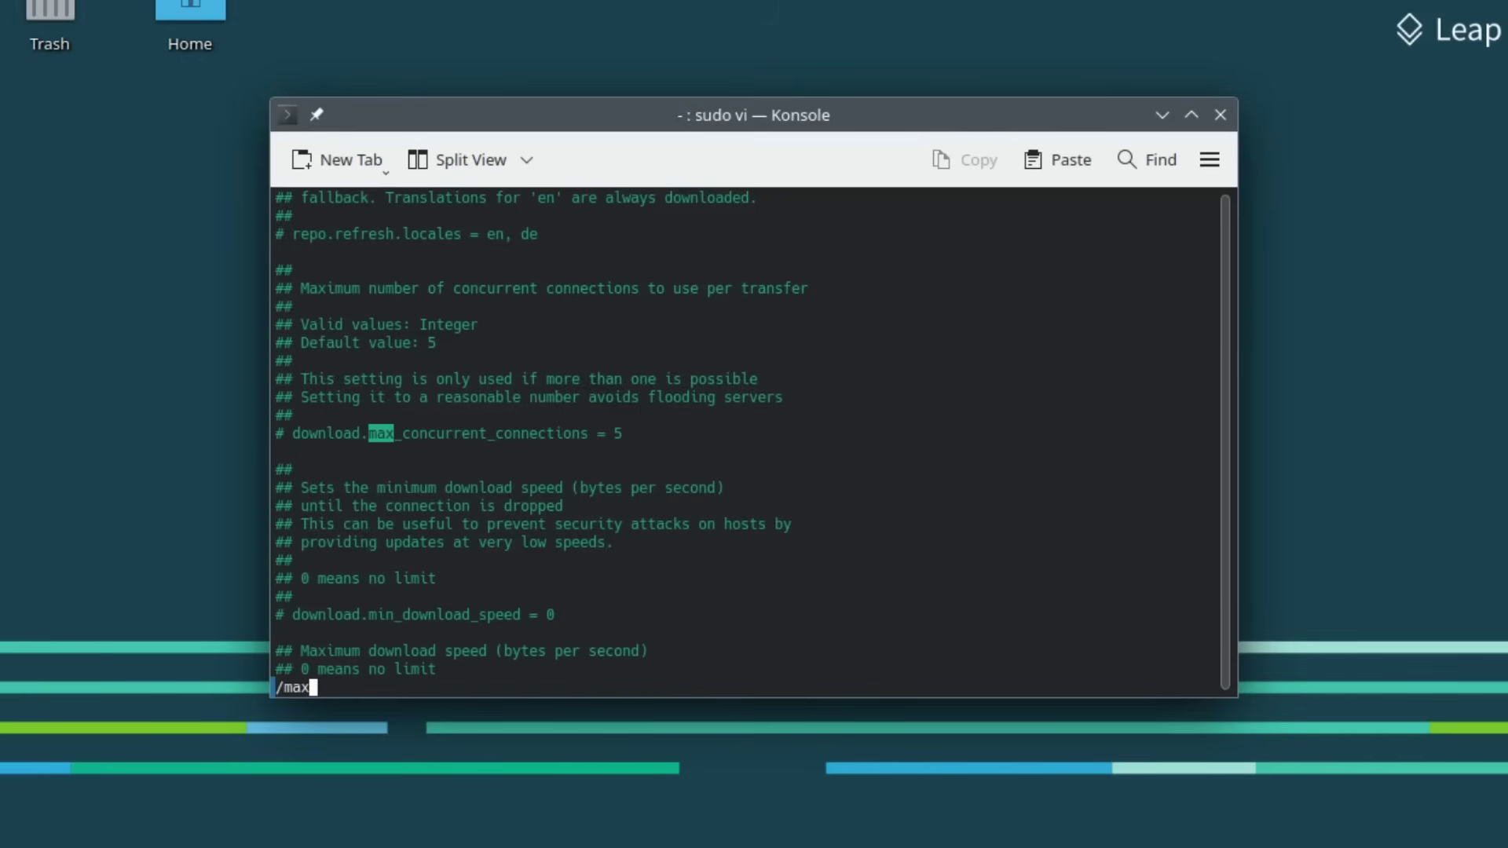
pyautogui.press('Left')
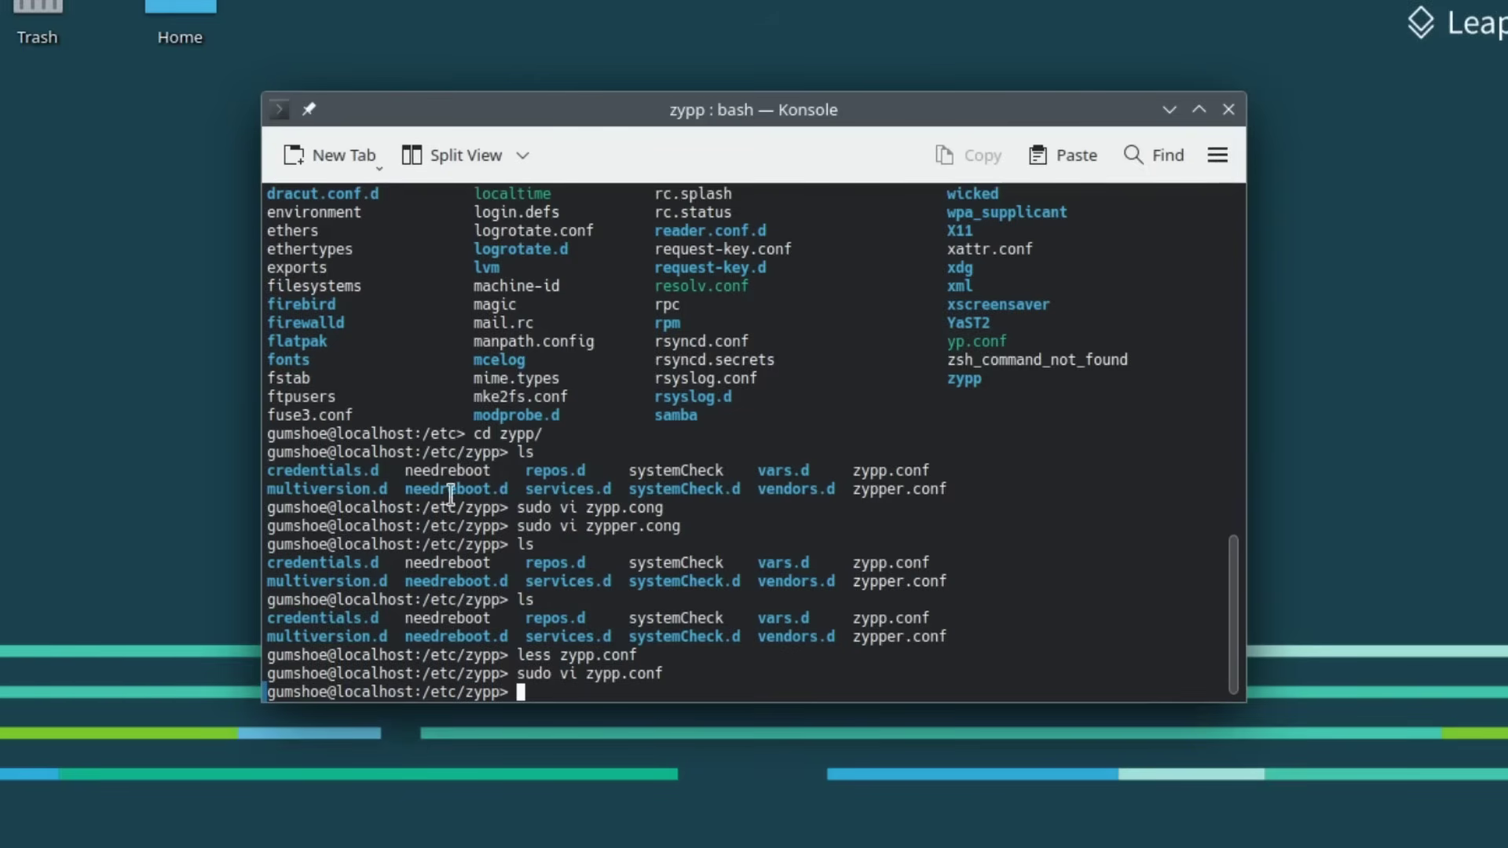
# - Refresh all package repositories with sudo zypper refresh, authenticating with the root password
pyautogui.write('sudo zypper refresh')
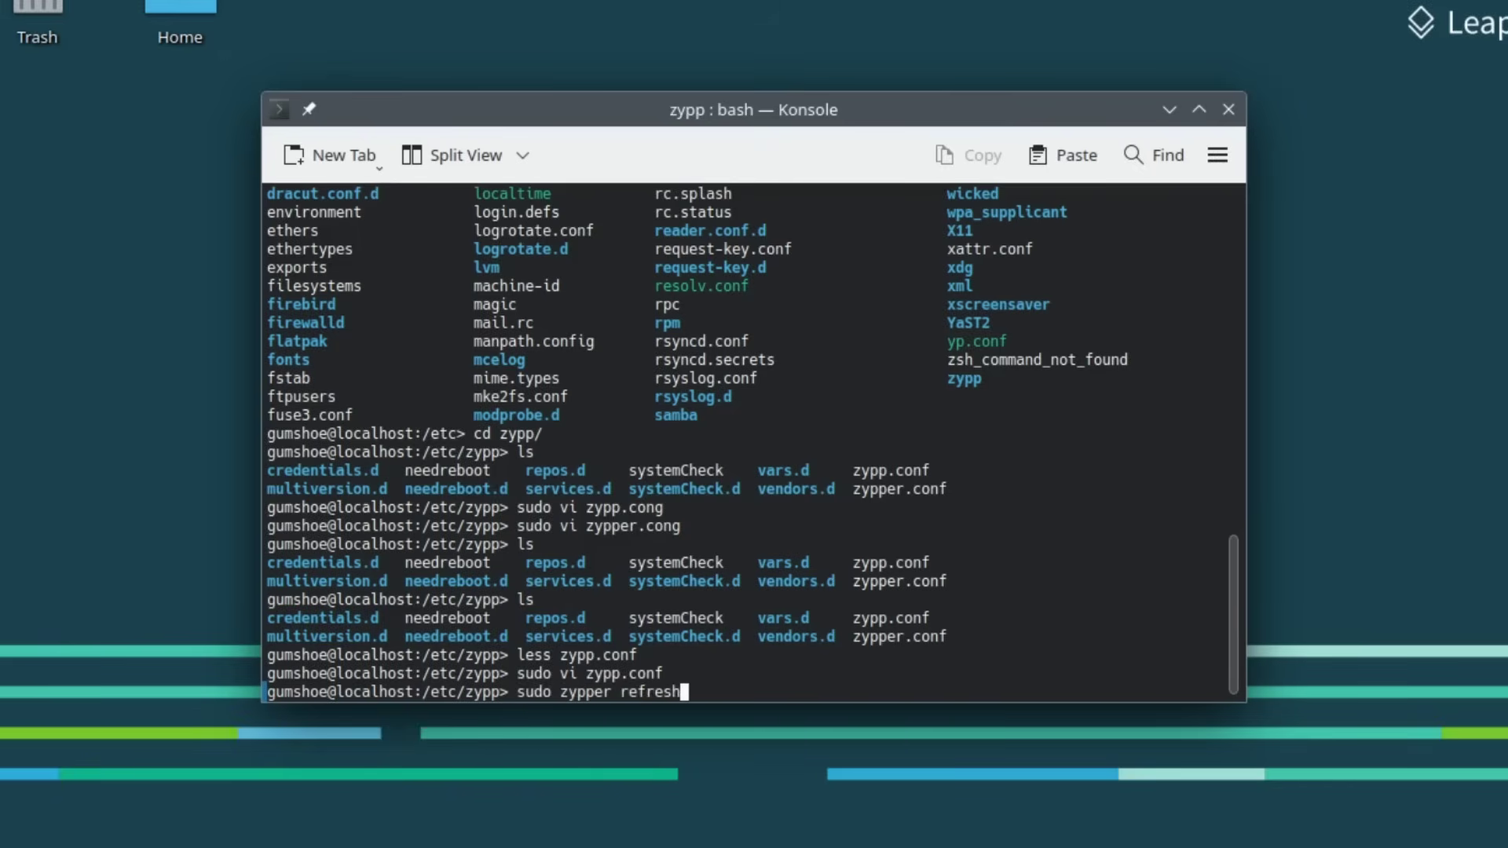
pyautogui.press('Return')
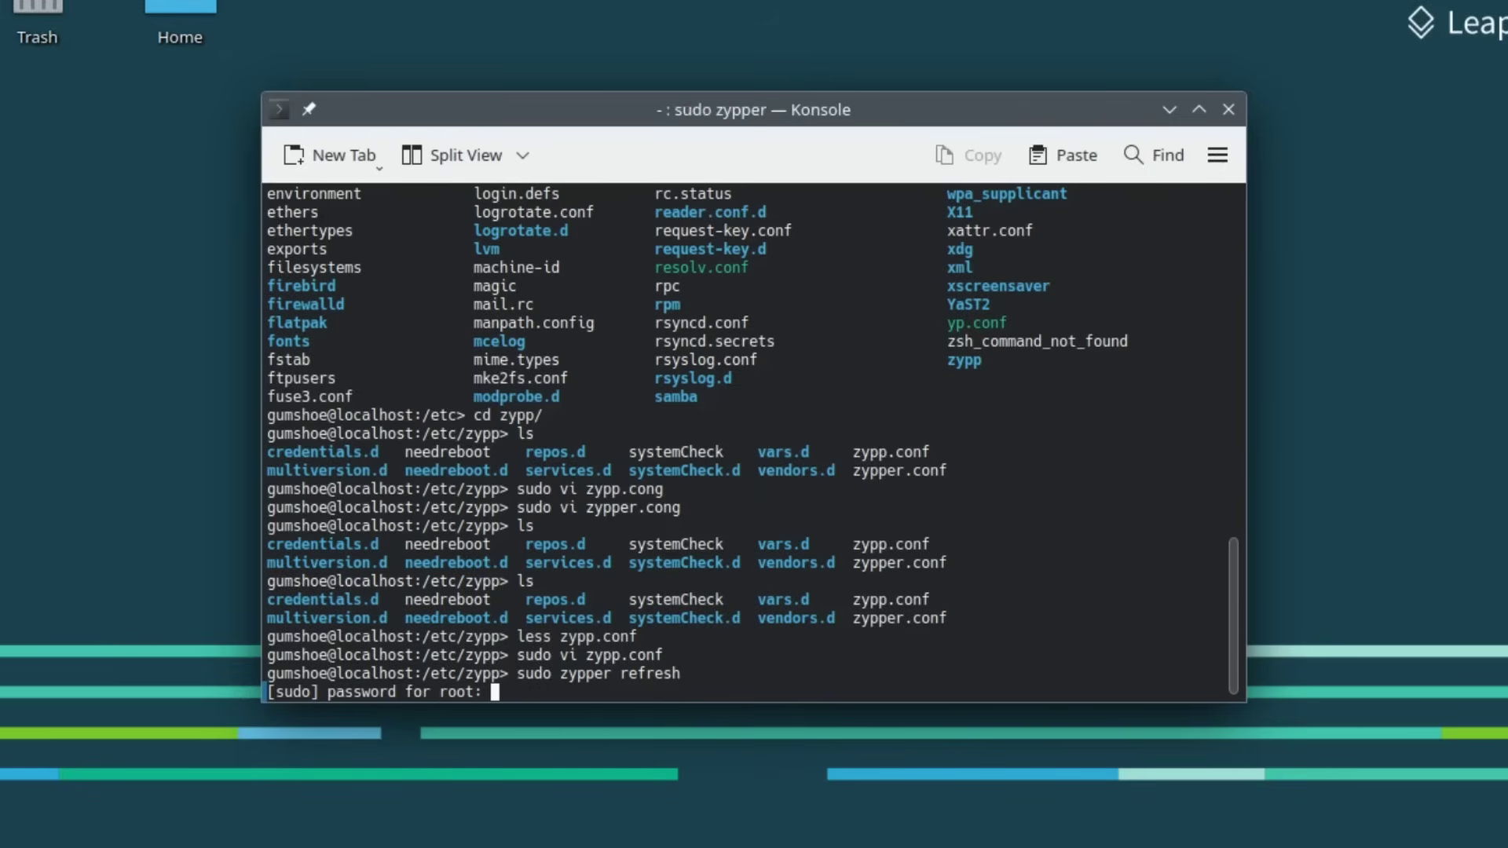
pyautogui.press('Return')
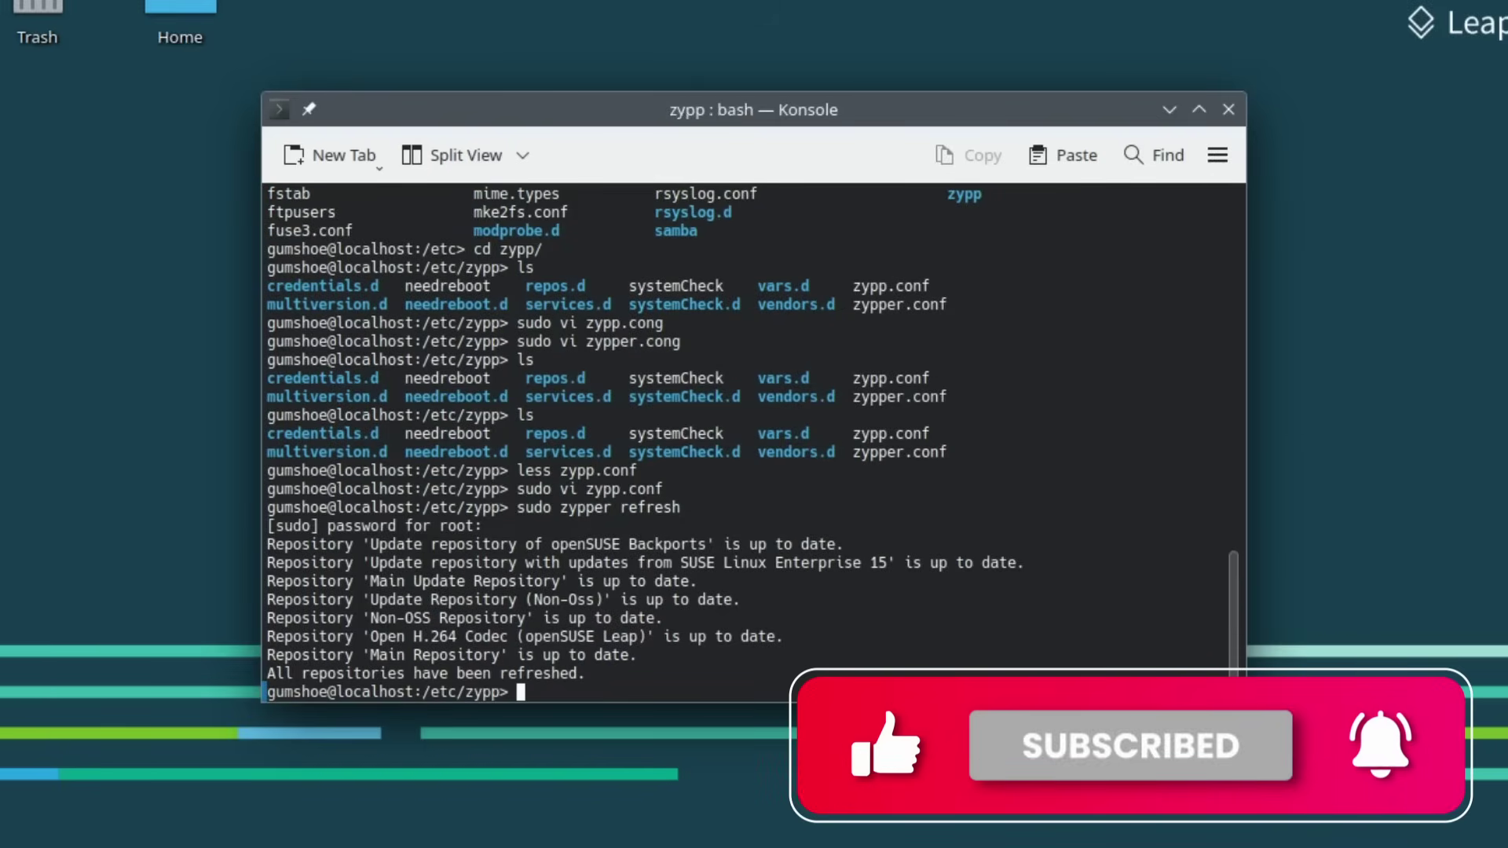
# - Run a distribution upgrade with sudo zypper dup and accept the proposed package installation
pyautogui.press('Up')
pyautogui.press('BackSpace')
pyautogui.press('BackSpace')
pyautogui.press('BackSpace')
pyautogui.press('BackSpace')
pyautogui.press('BackSpace')
pyautogui.press('BackSpace')
pyautogui.press('BackSpace')
pyautogui.write('dup')
pyautogui.press('Return')
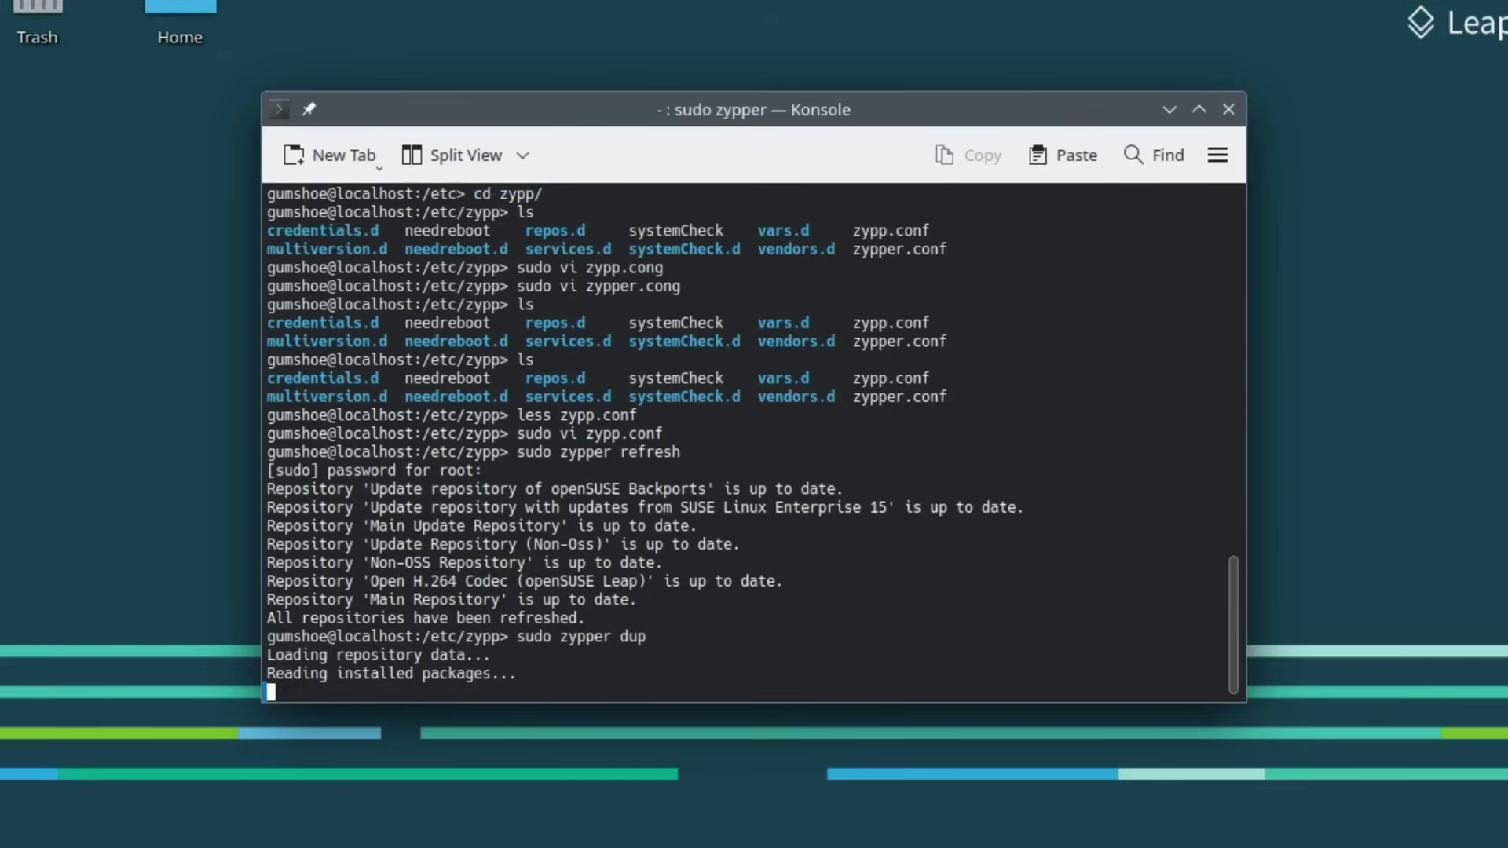
pyautogui.press('Return')
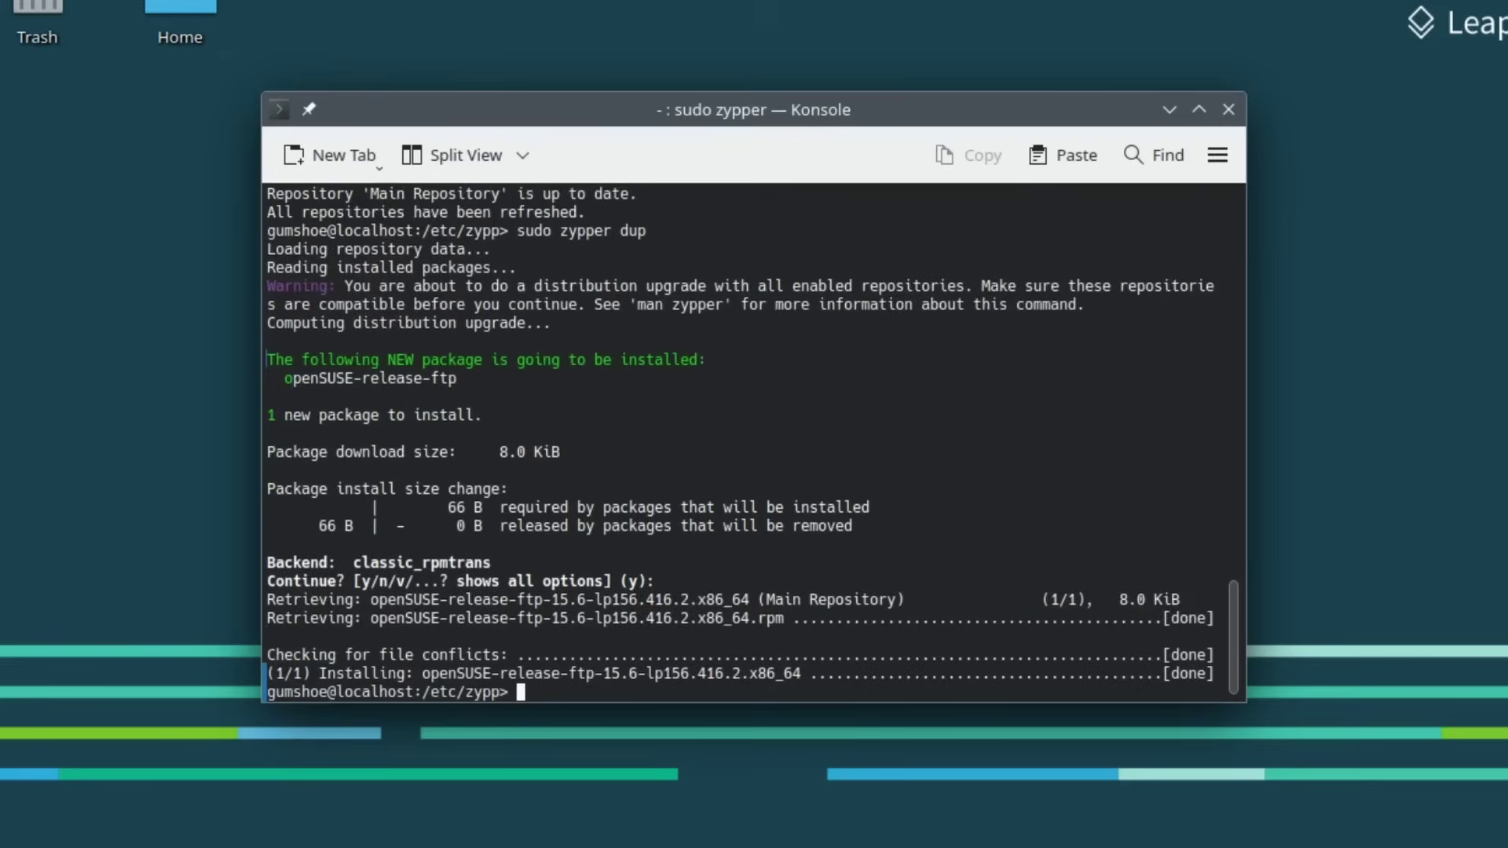
# - Update the installed packages with sudo zypper up
pyautogui.press('Up')
pyautogui.press('BackSpace')
pyautogui.press('BackSpace')
pyautogui.press('BackSpace')
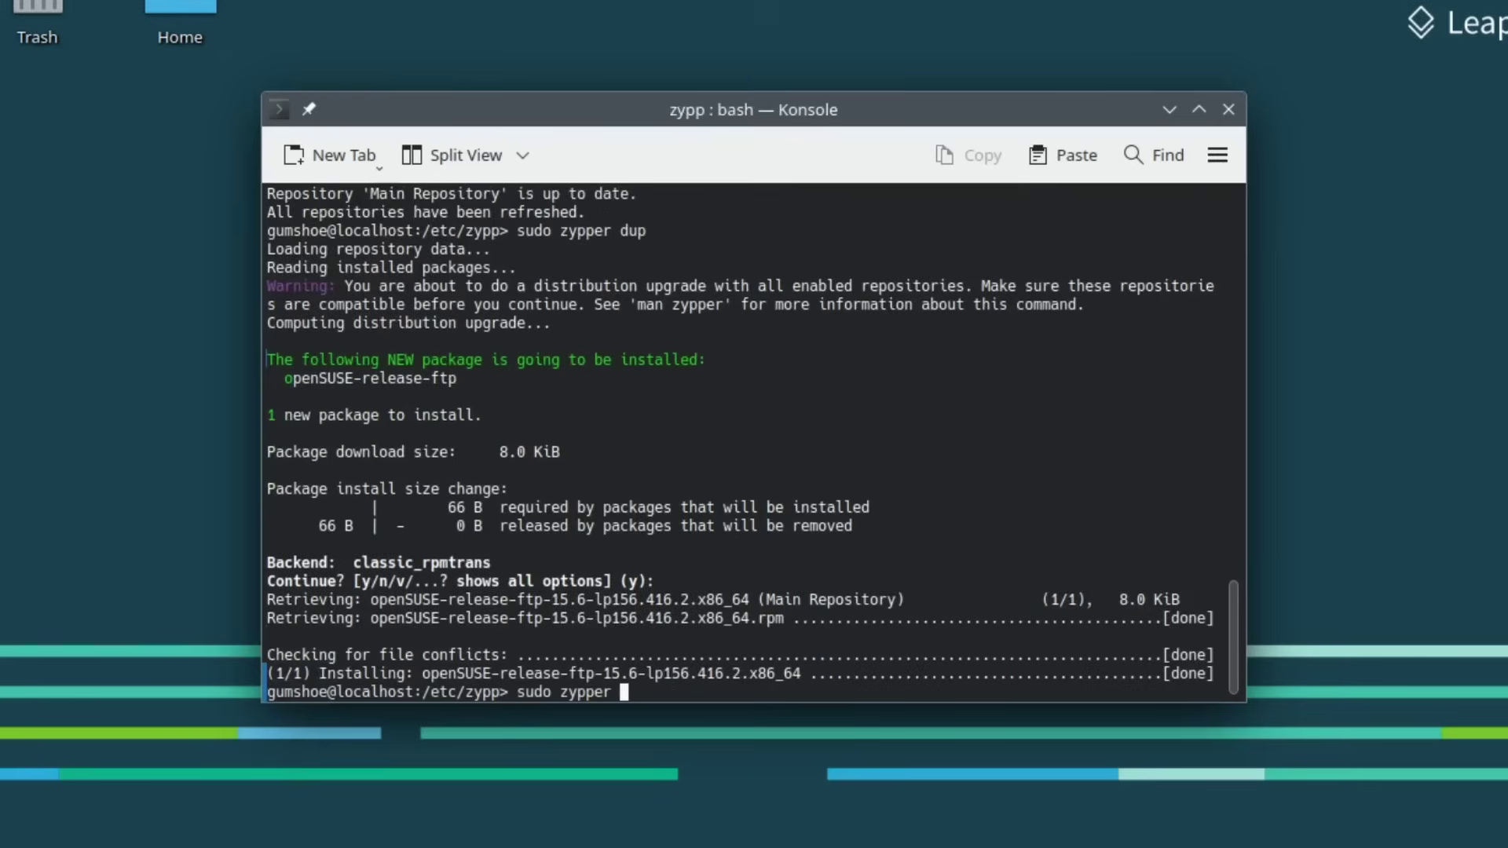
pyautogui.write('up')
pyautogui.press('Return')
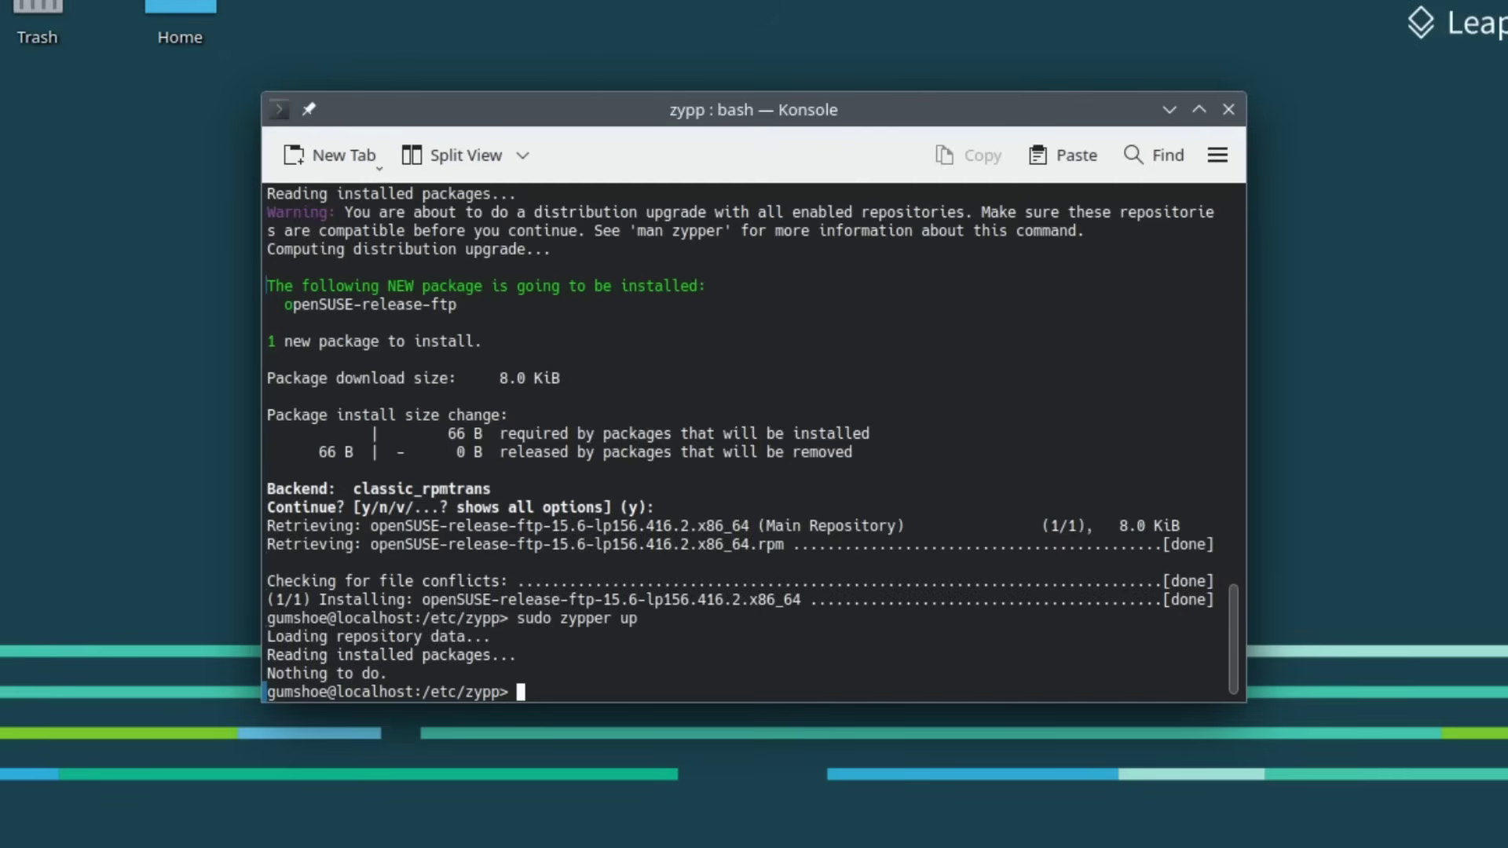
# - Launch YaST from the desktop and authorize it with the root password
pyautogui.press('super')
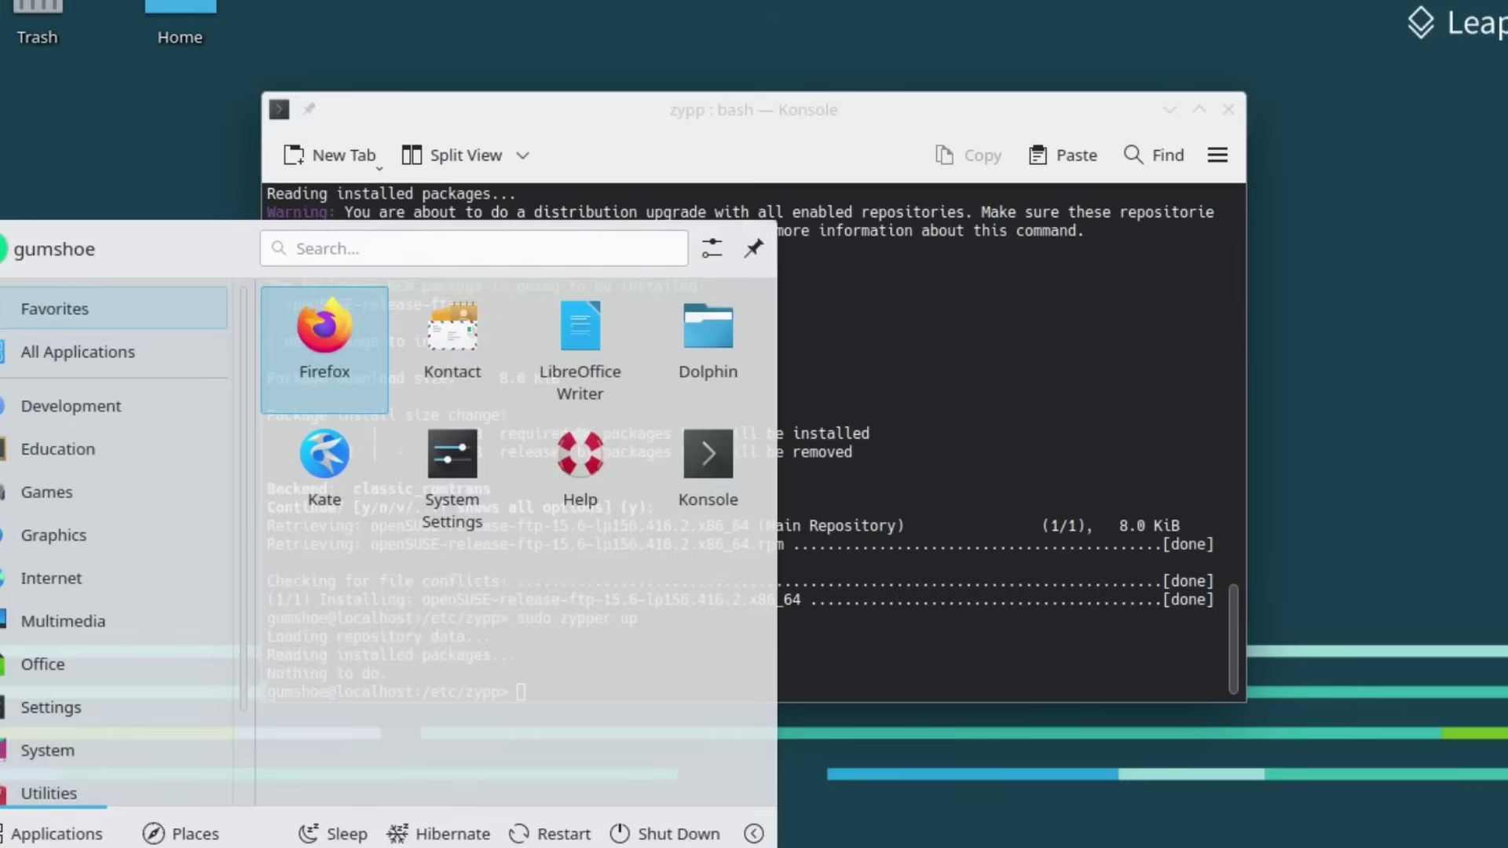
pyautogui.write('yast')
pyautogui.press('Return')
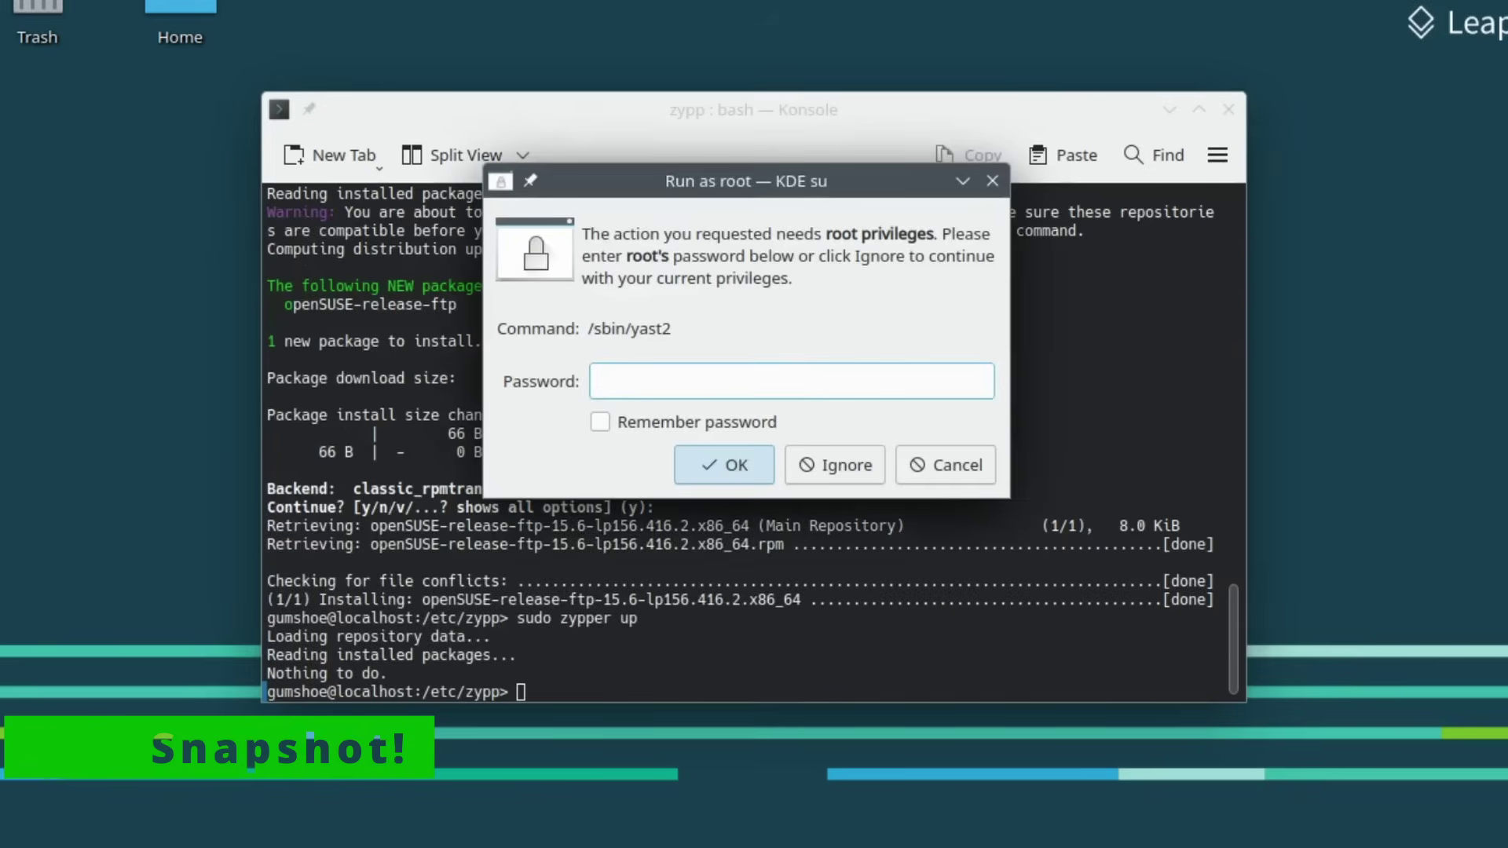
pyautogui.write('•••••••••••')
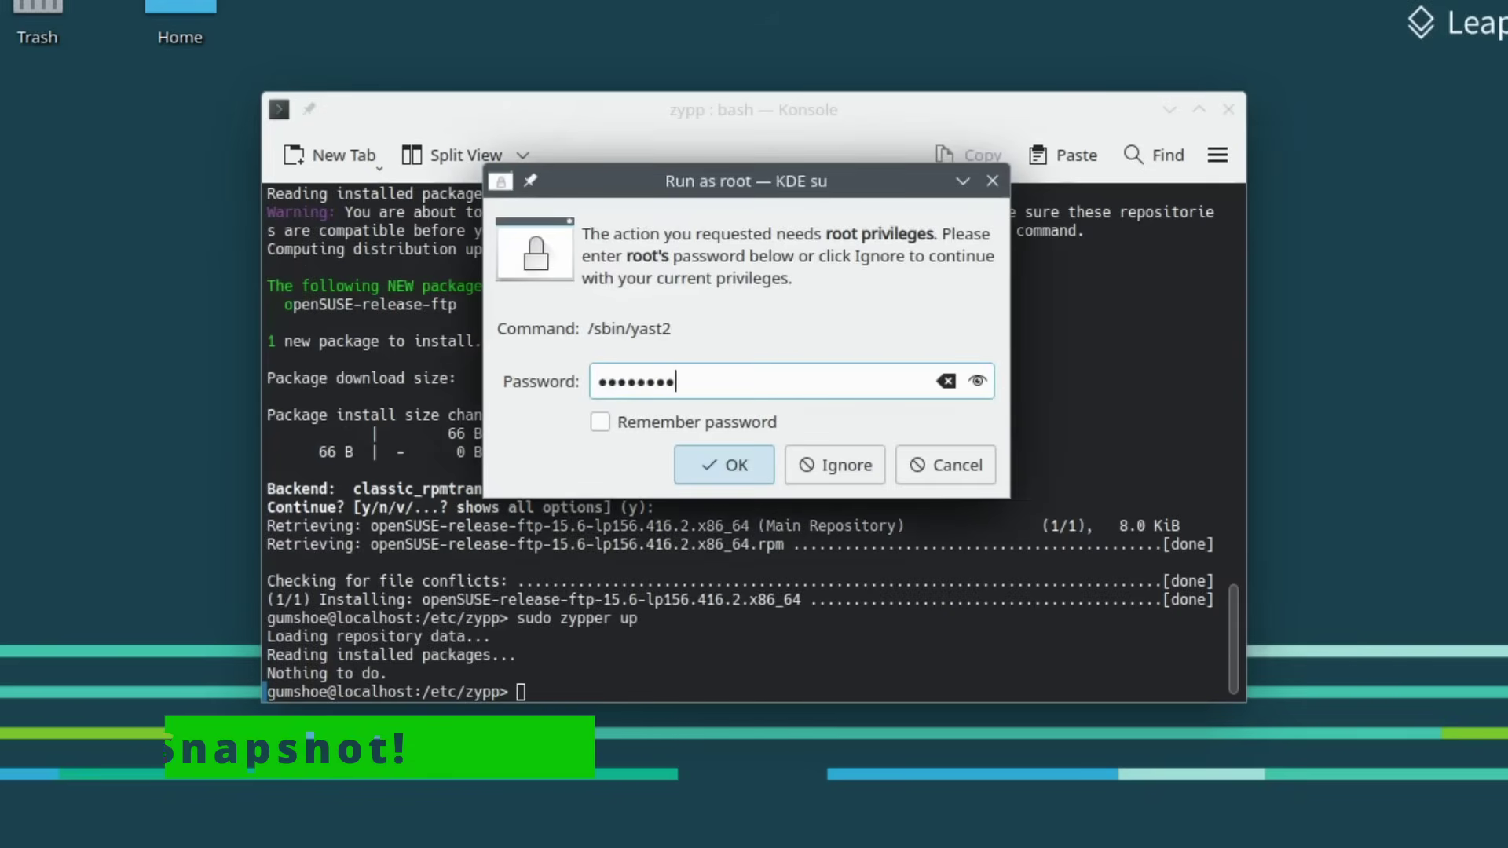
pyautogui.press('Return')
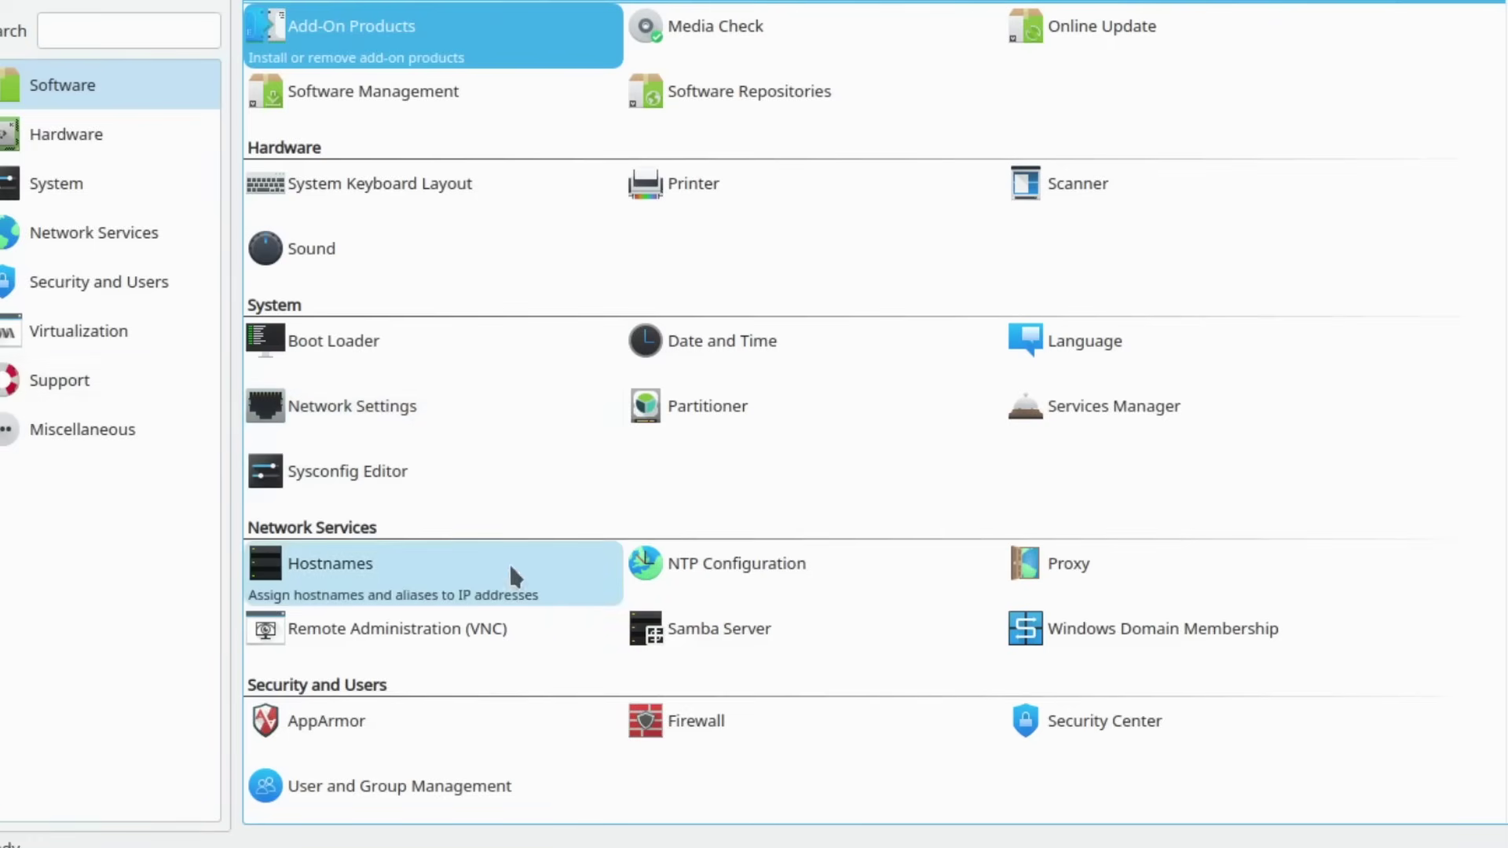
# - Create a single snapshot in YaST's Filesystem Snapshots module with the description "First Install"
pyautogui.scroll(-5, 574, 606)
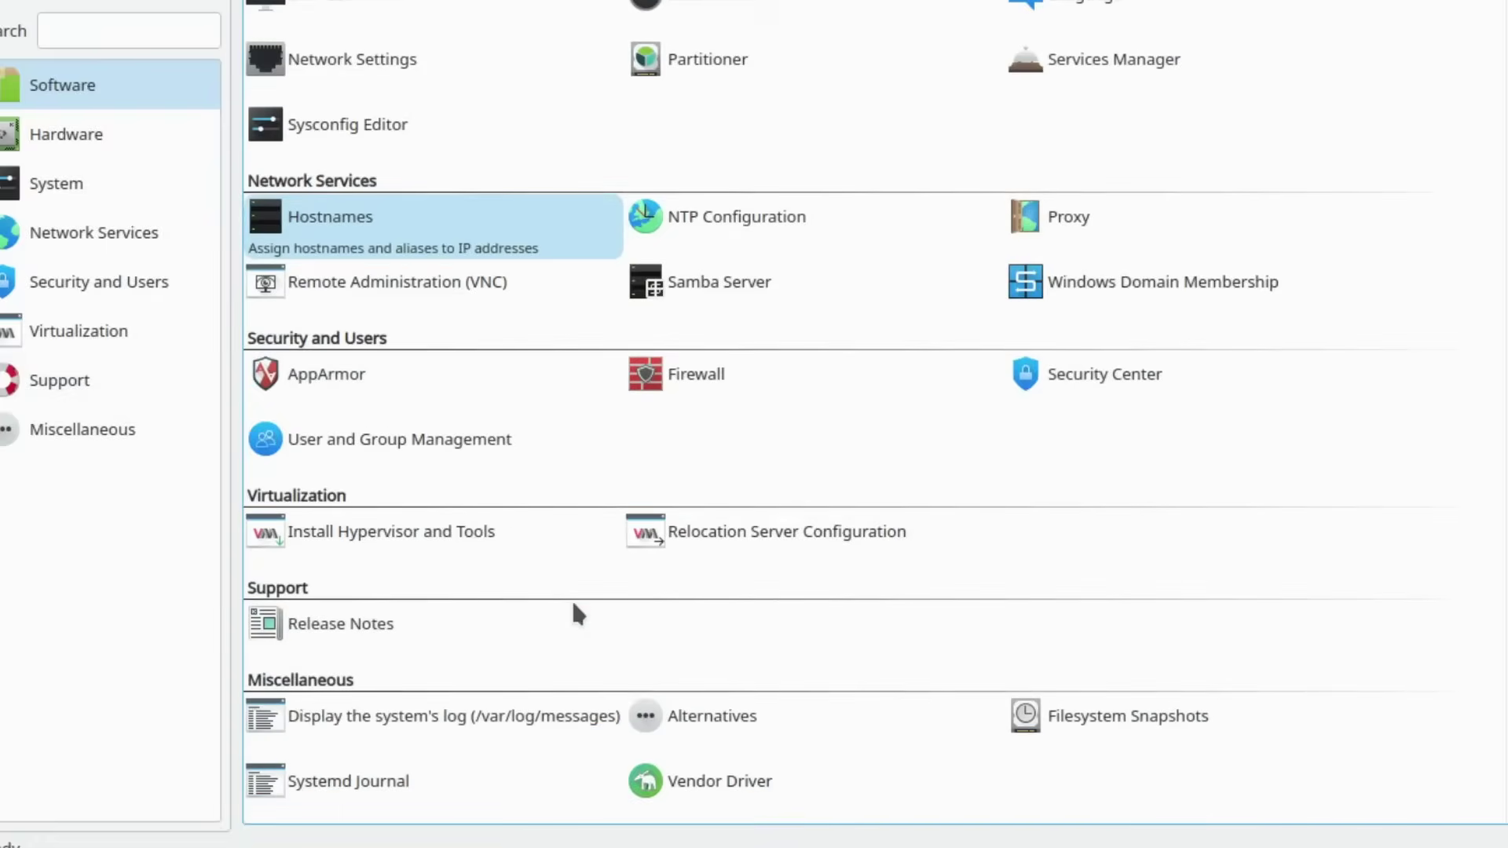
pyautogui.click(1032, 715)
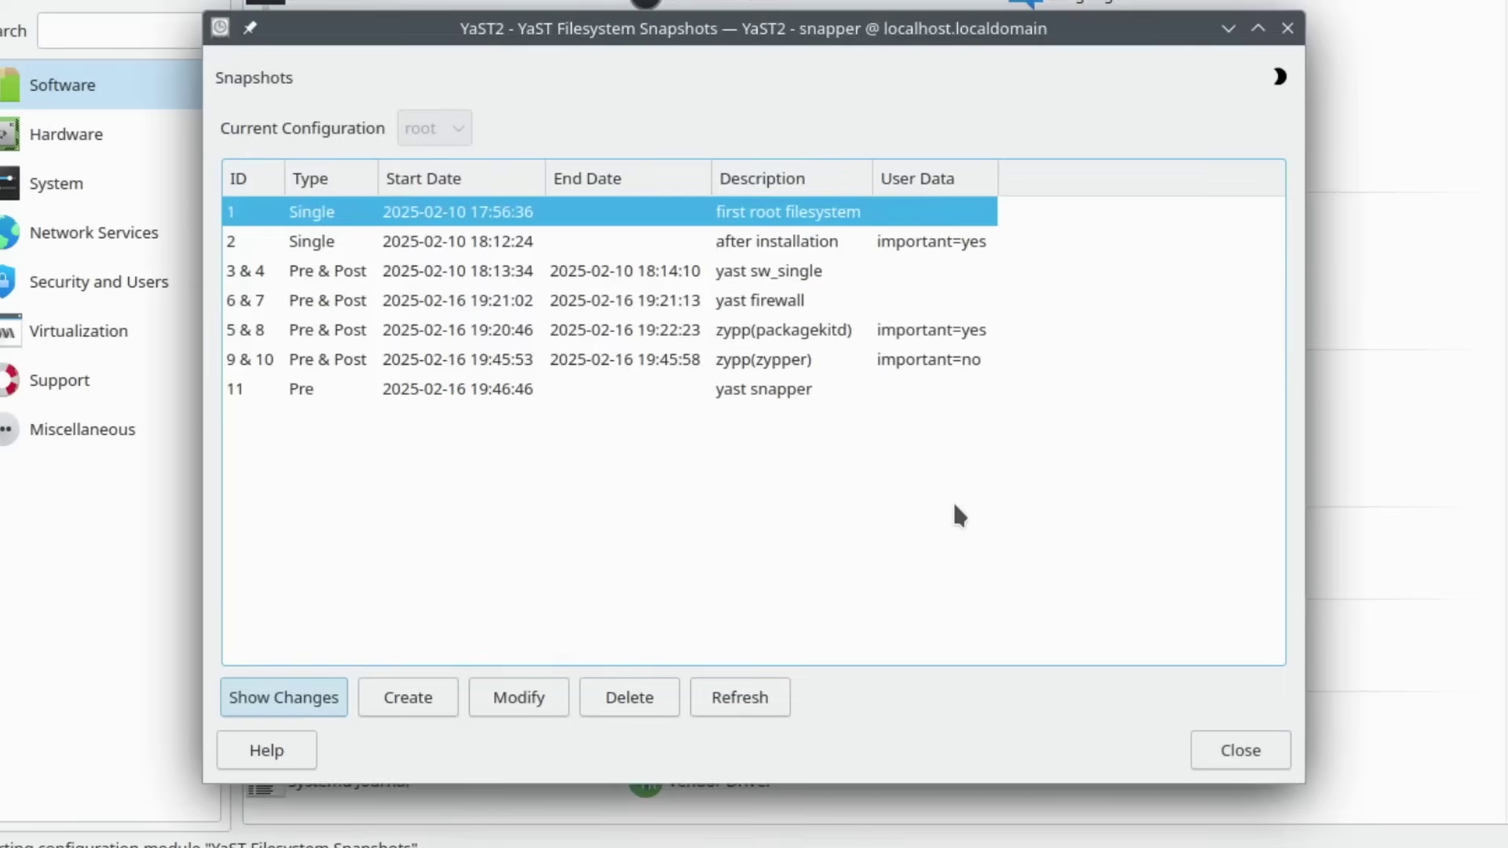
pyautogui.click(411, 201)
pyautogui.click(399, 705)
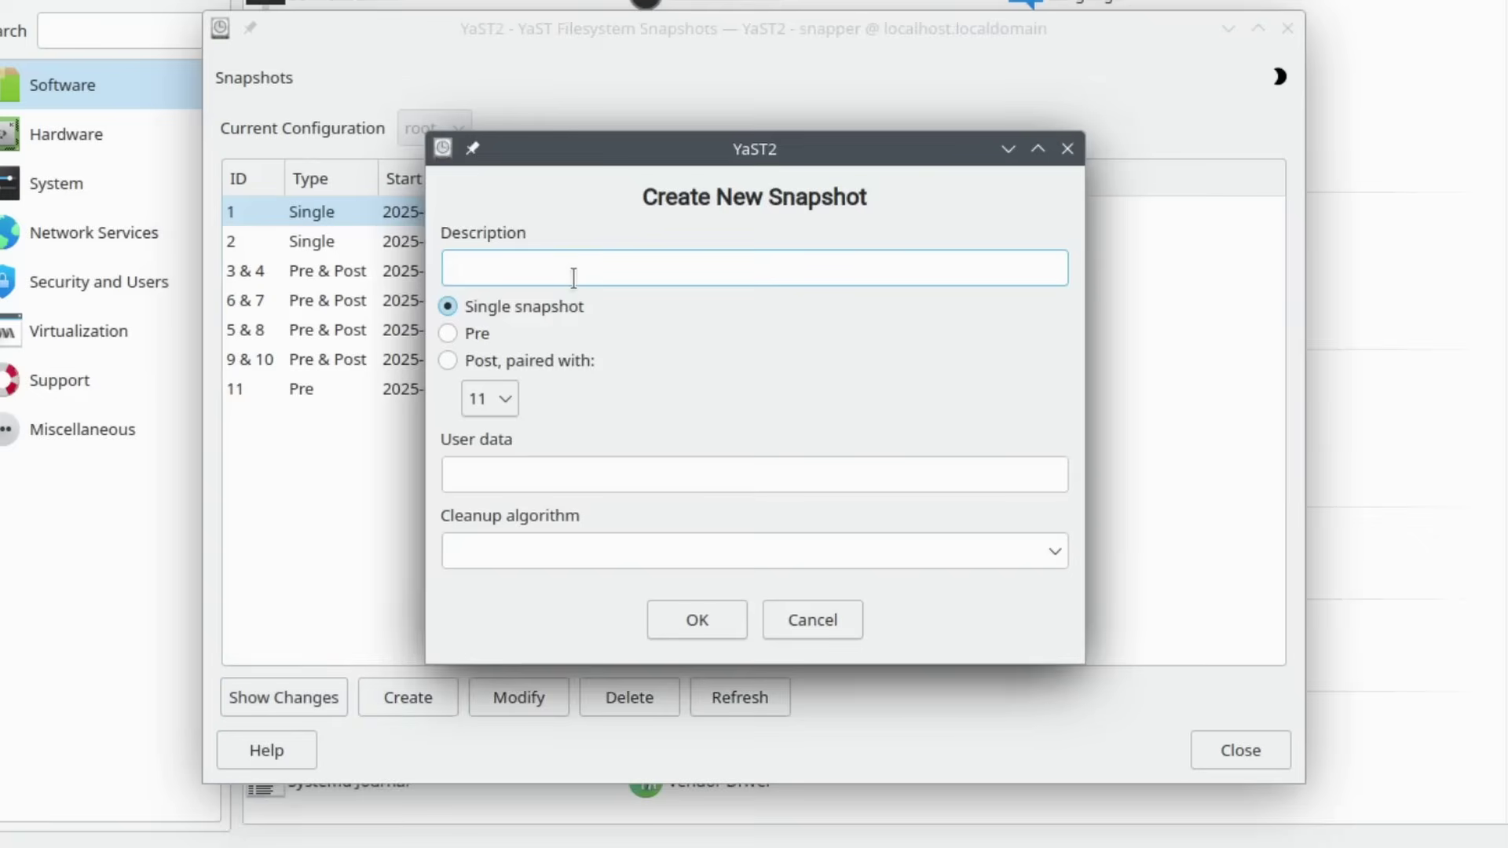
pyautogui.write('First Install')
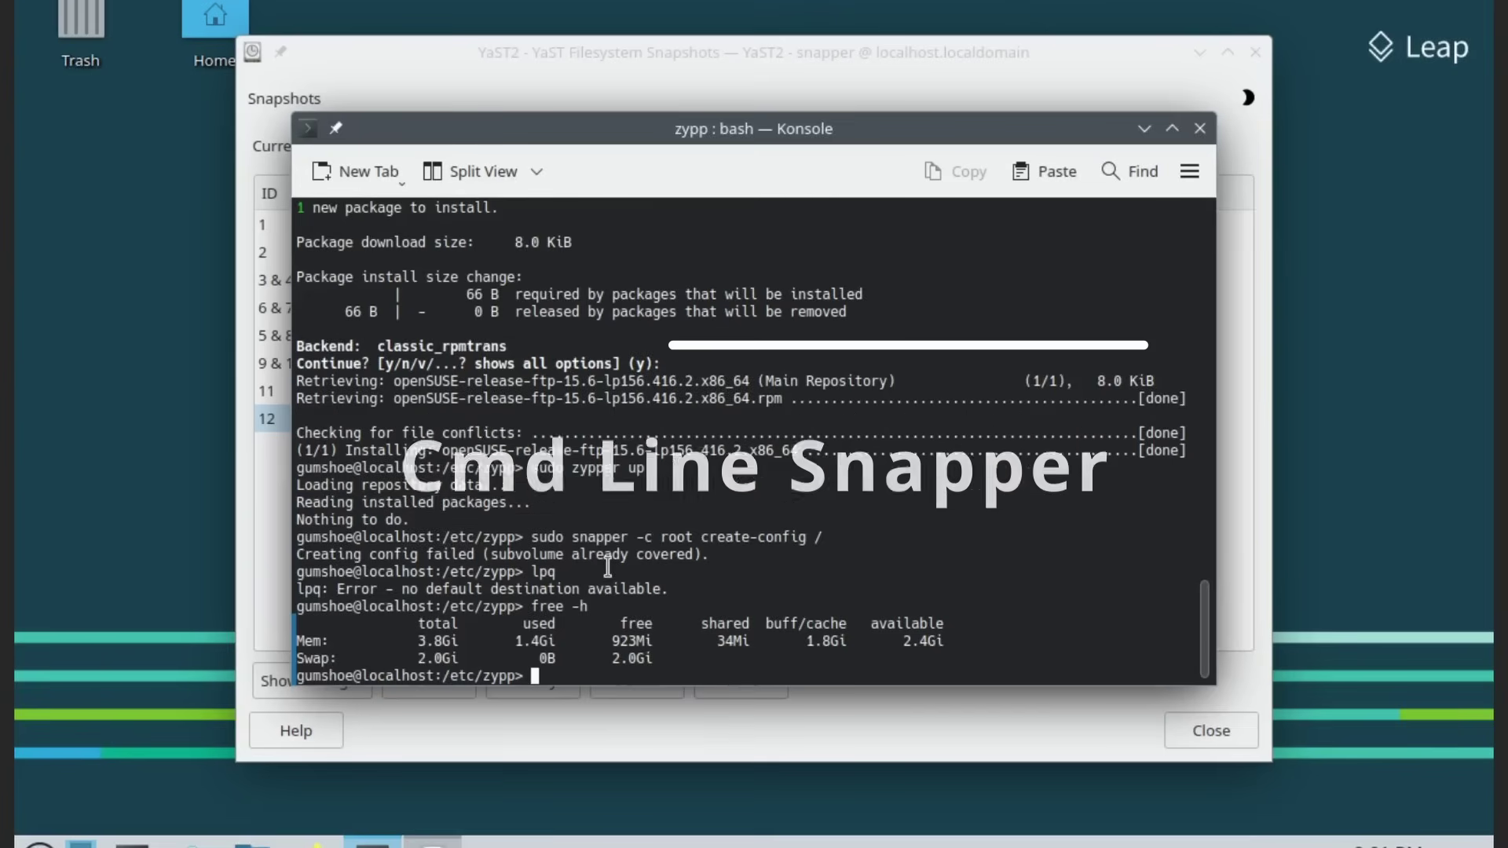
# - List the filesystem snapshots in the terminal with sudo snapper ls, entering the root password, and maximize the terminal window
pyautogui.write('sudo')
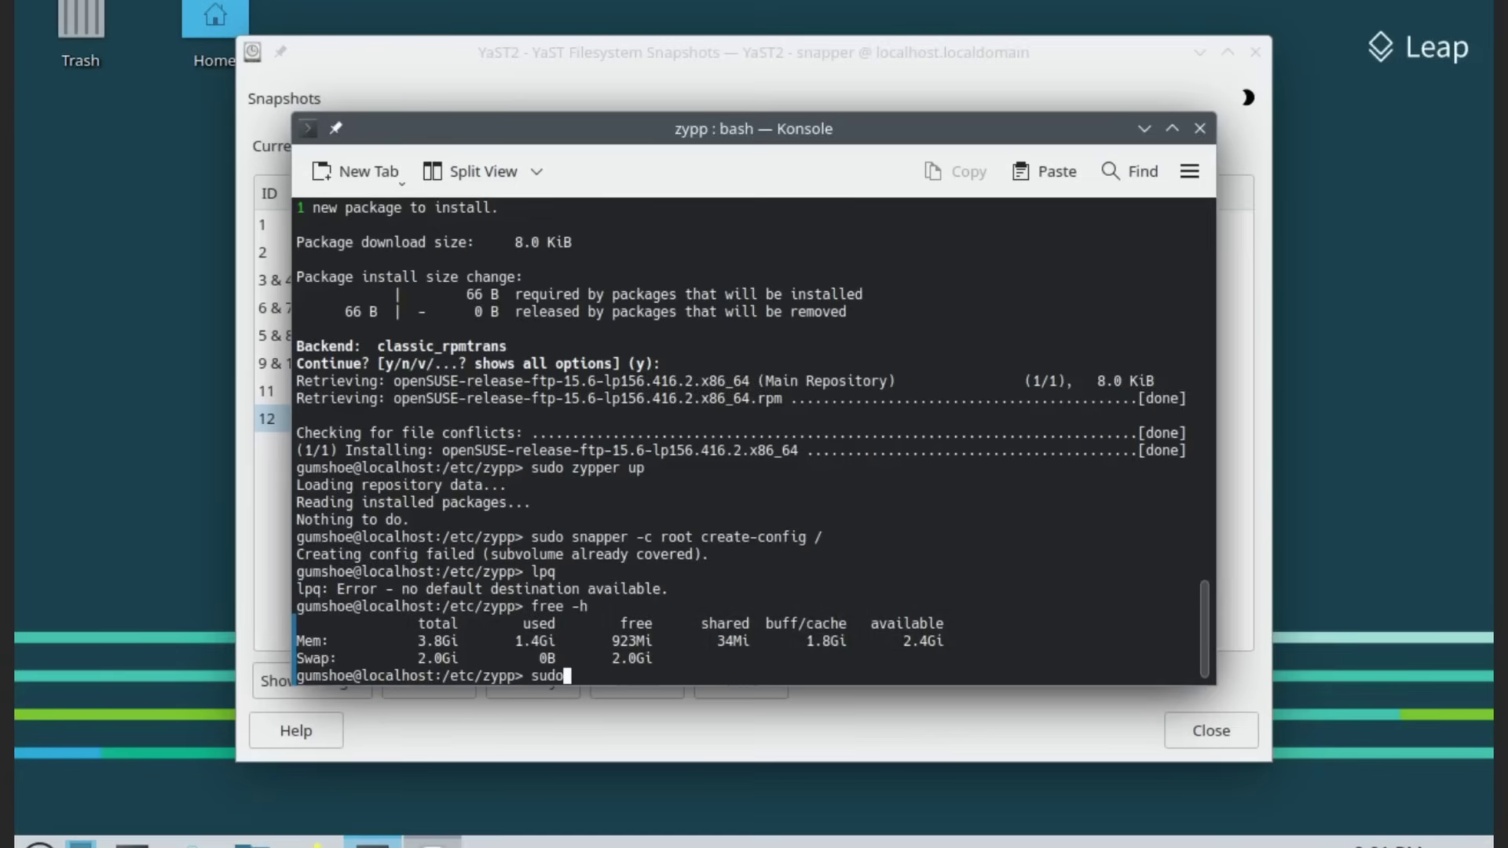
pyautogui.write(' snapper ls')
pyautogui.press('Return')
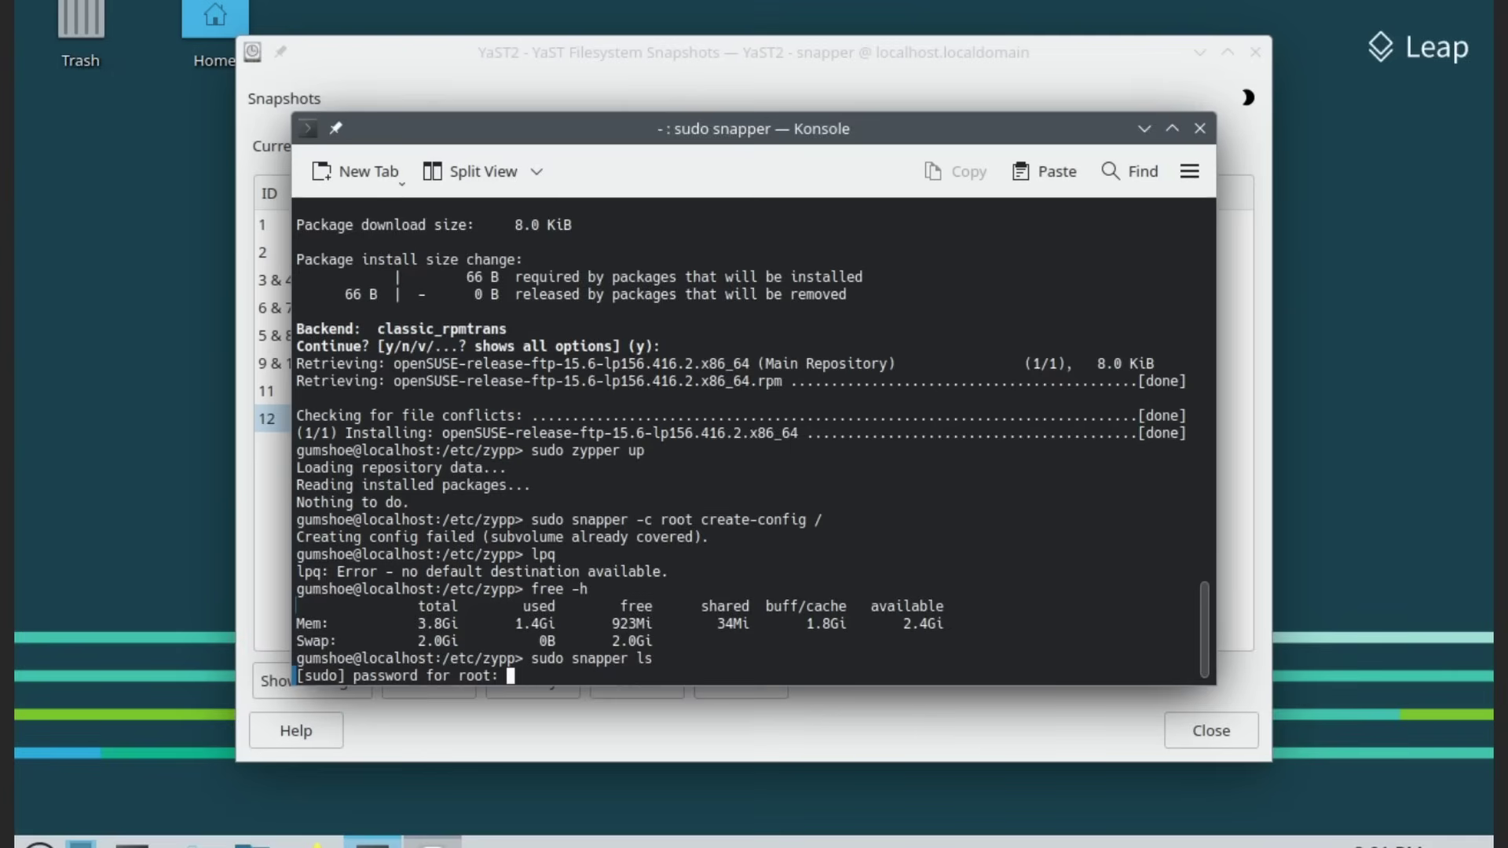
pyautogui.press('Return')
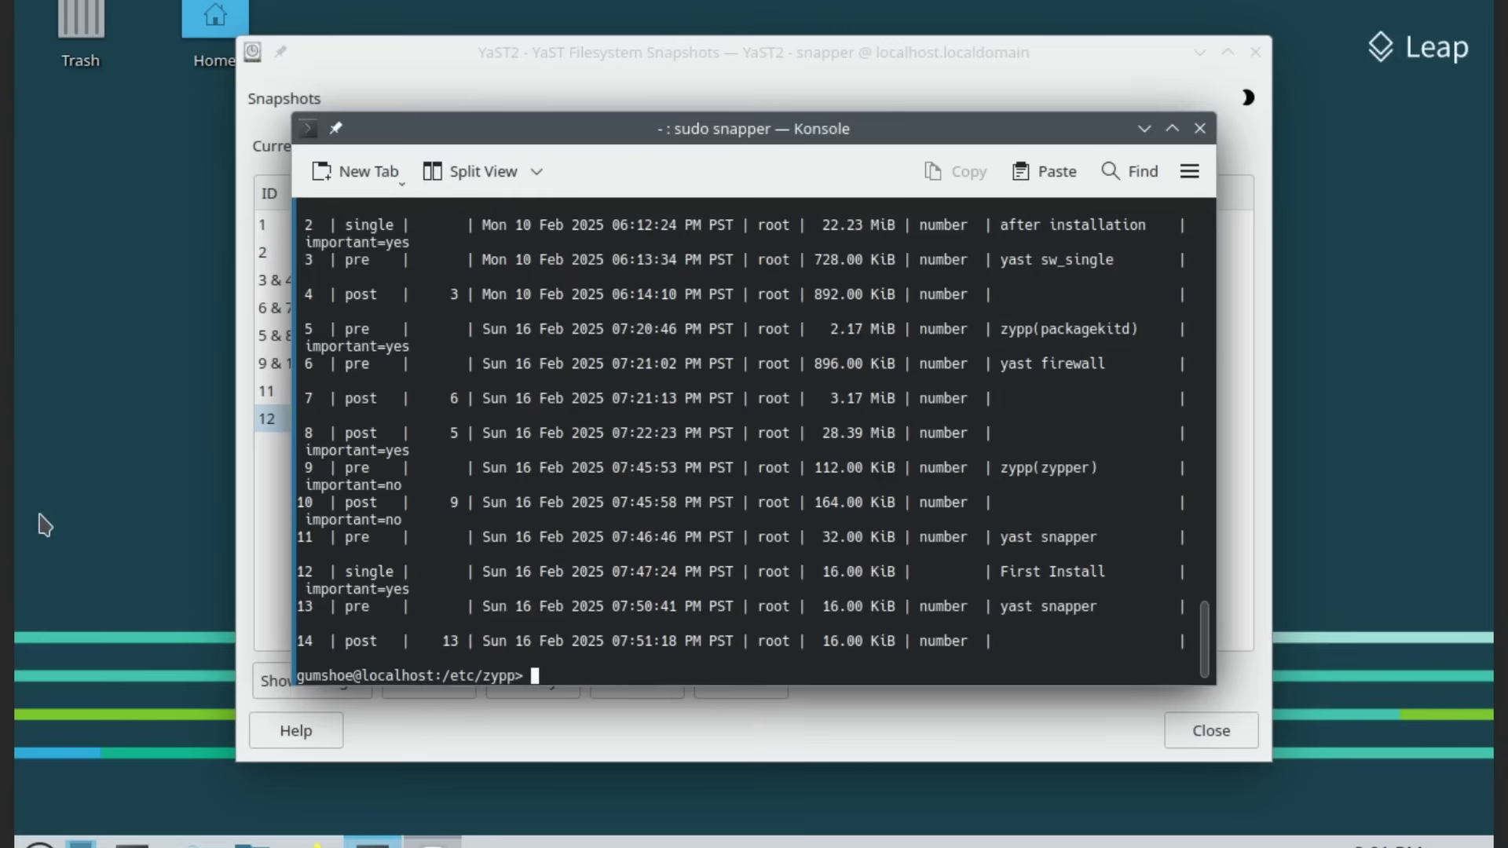
pyautogui.click(1172, 128)
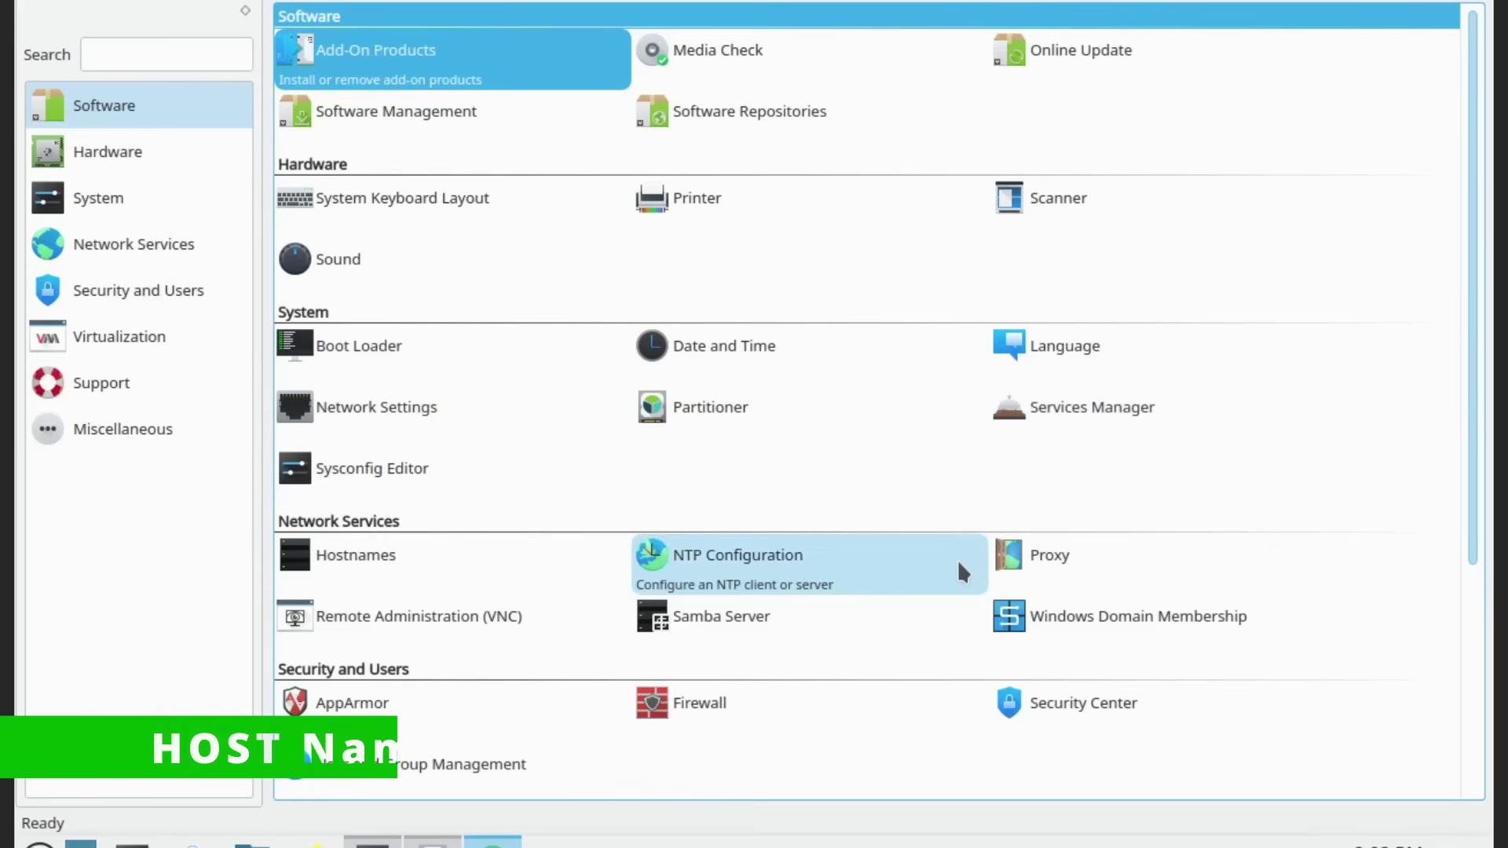
# - Open YaST's Network Settings, dismiss the warning, and set the network setup method to Wicked Service
pyautogui.click(392, 424)
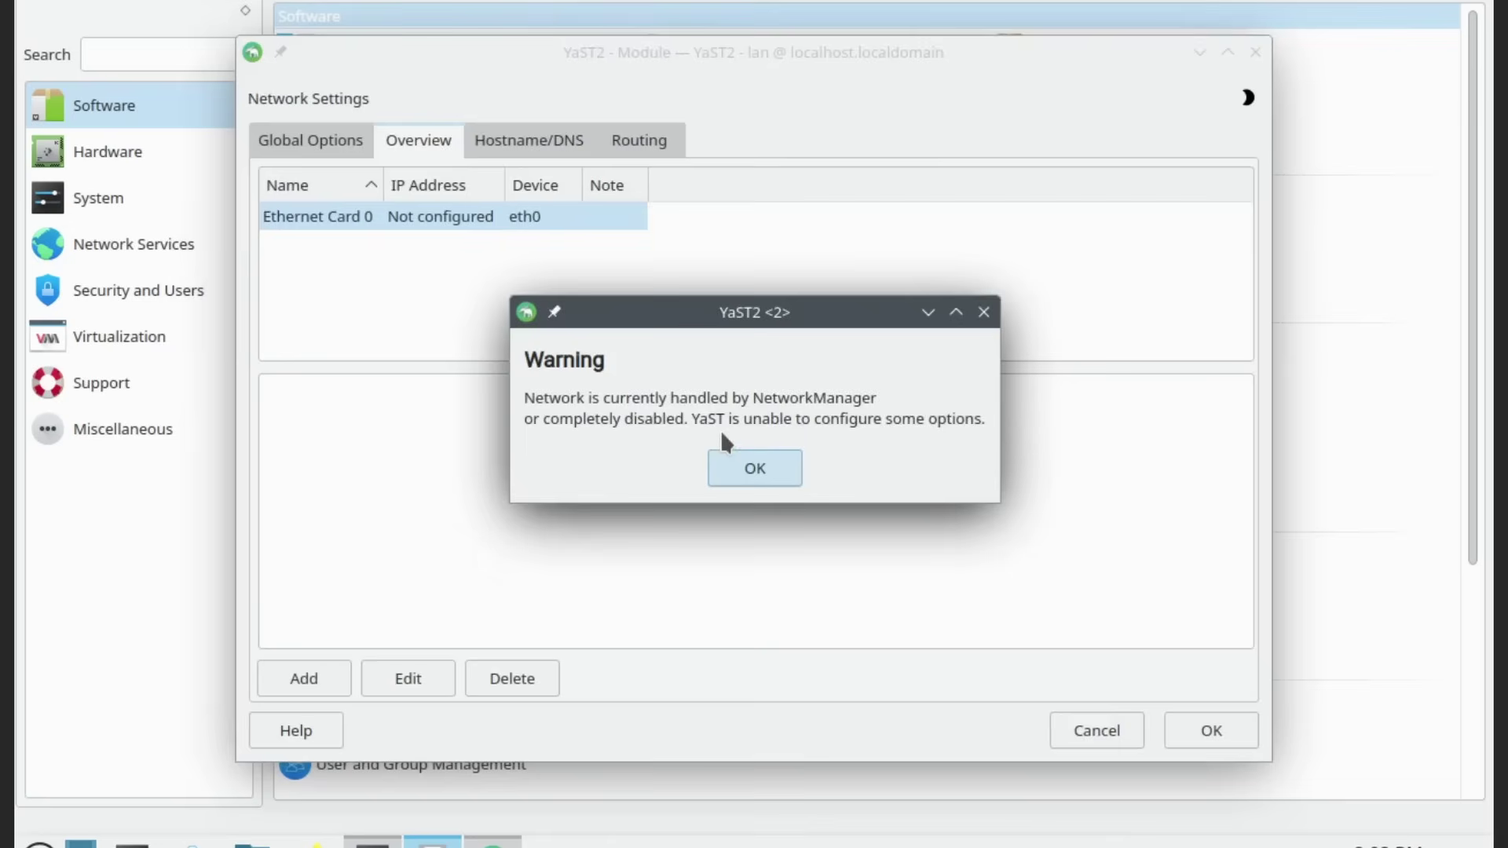
pyautogui.click(741, 471)
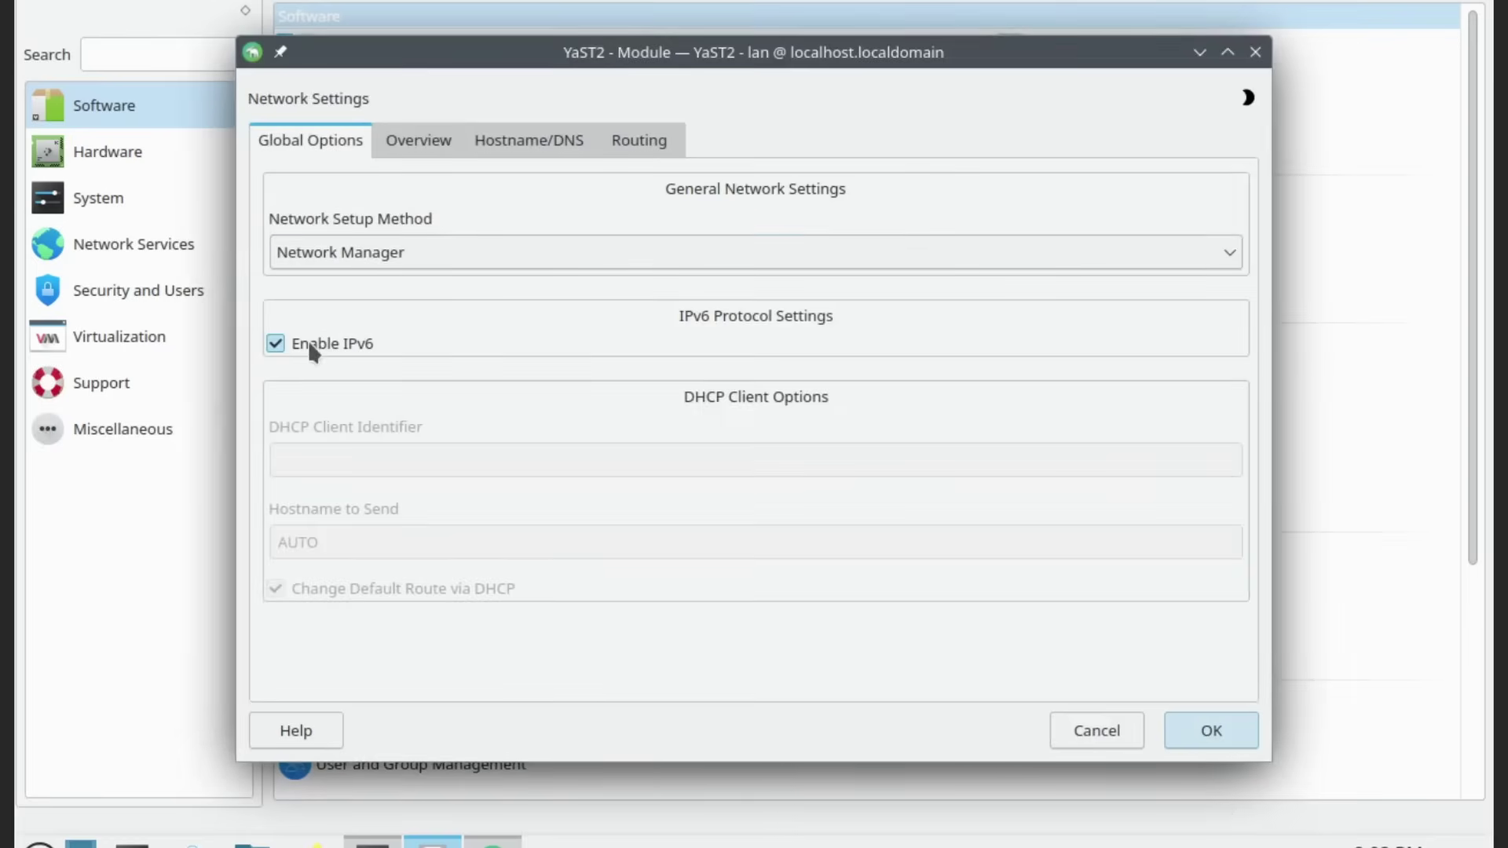
pyautogui.click(340, 255)
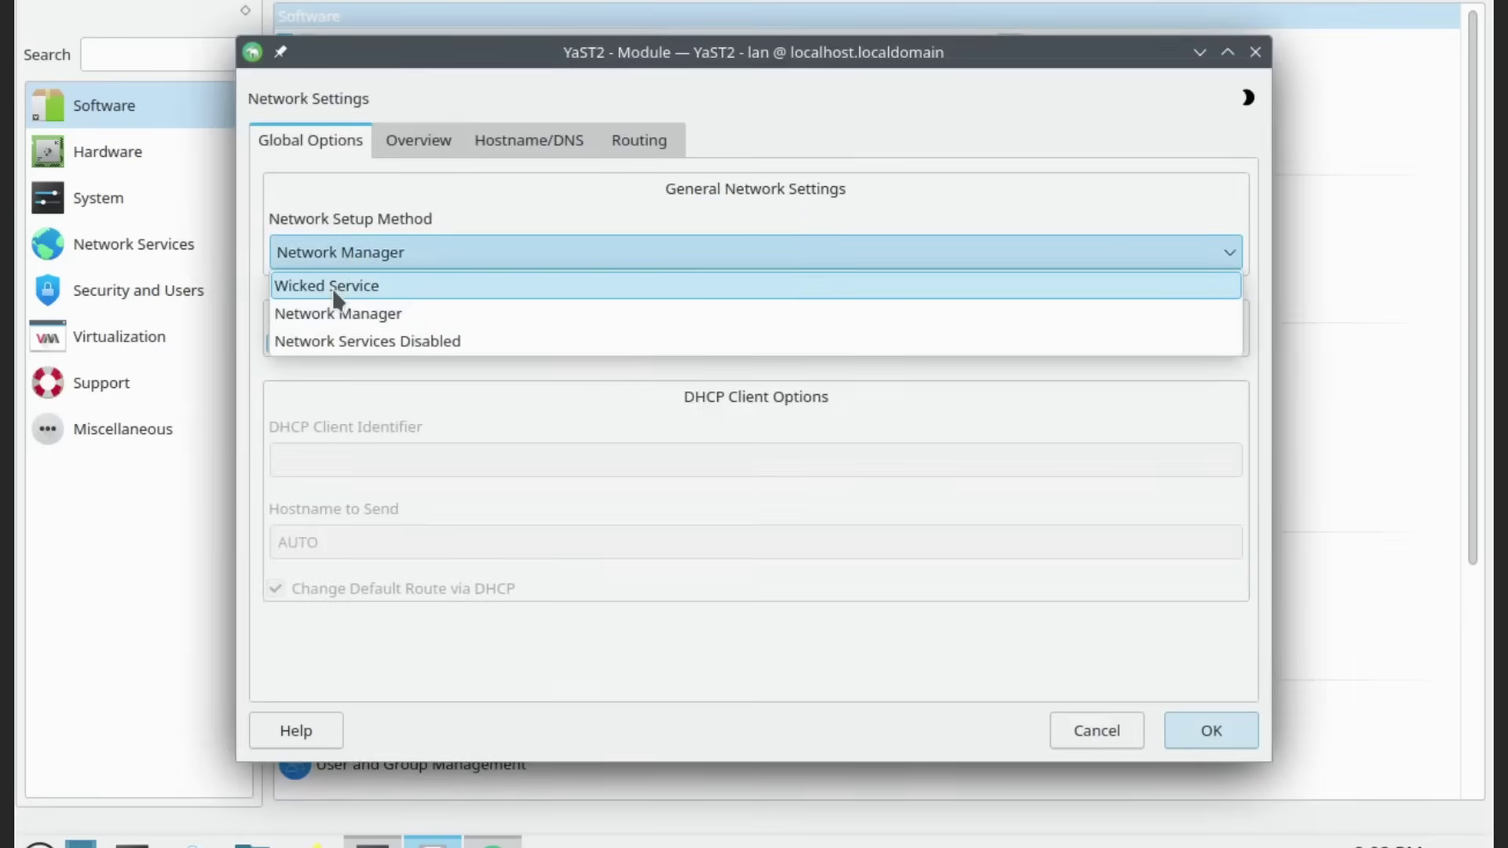
pyautogui.click(334, 290)
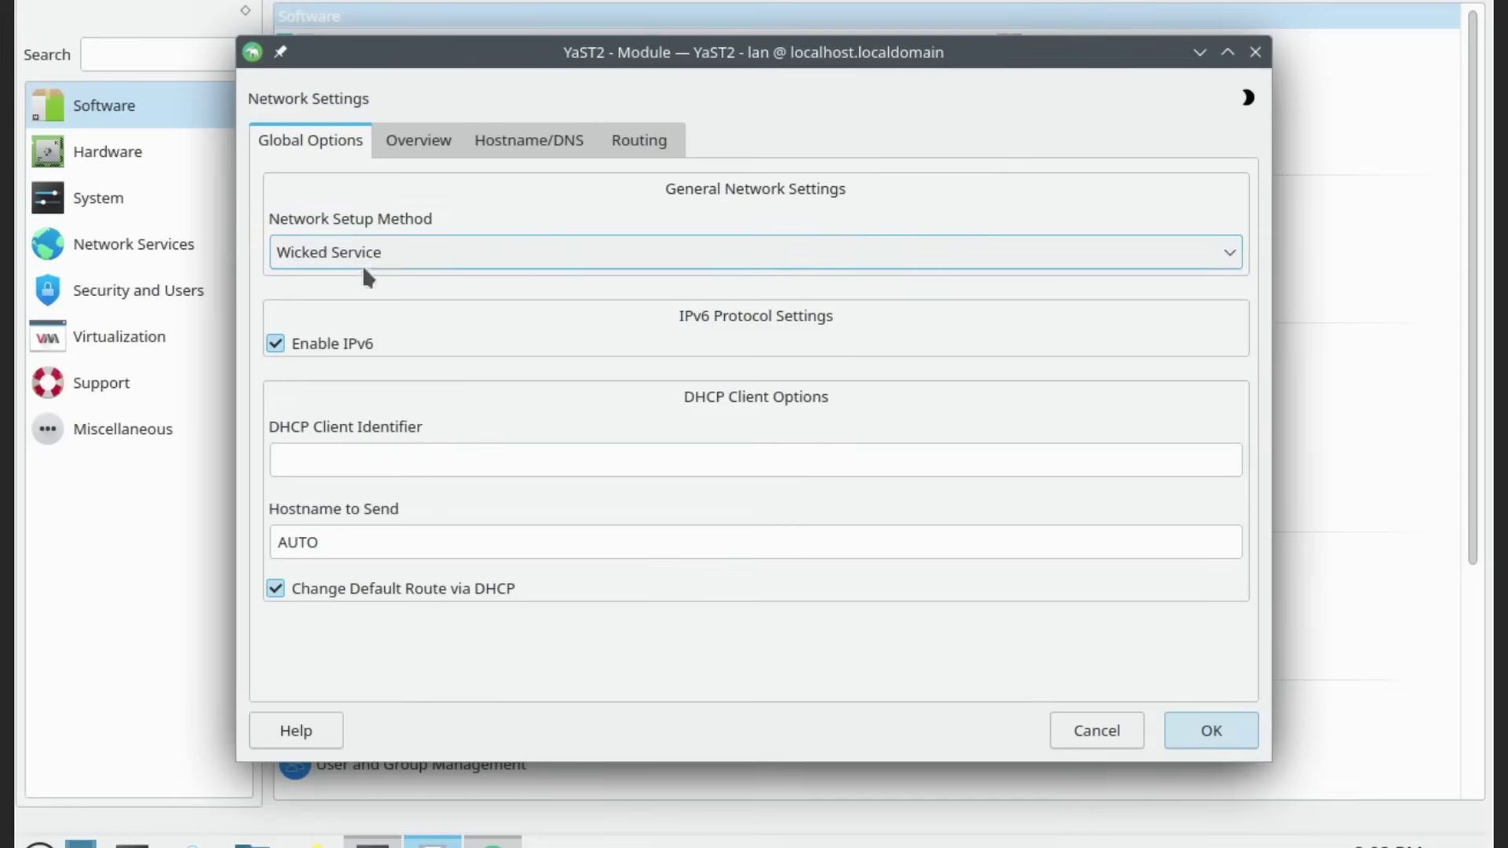
# - Set the static hostname to GumshoeTech and apply the network settings
pyautogui.click(424, 146)
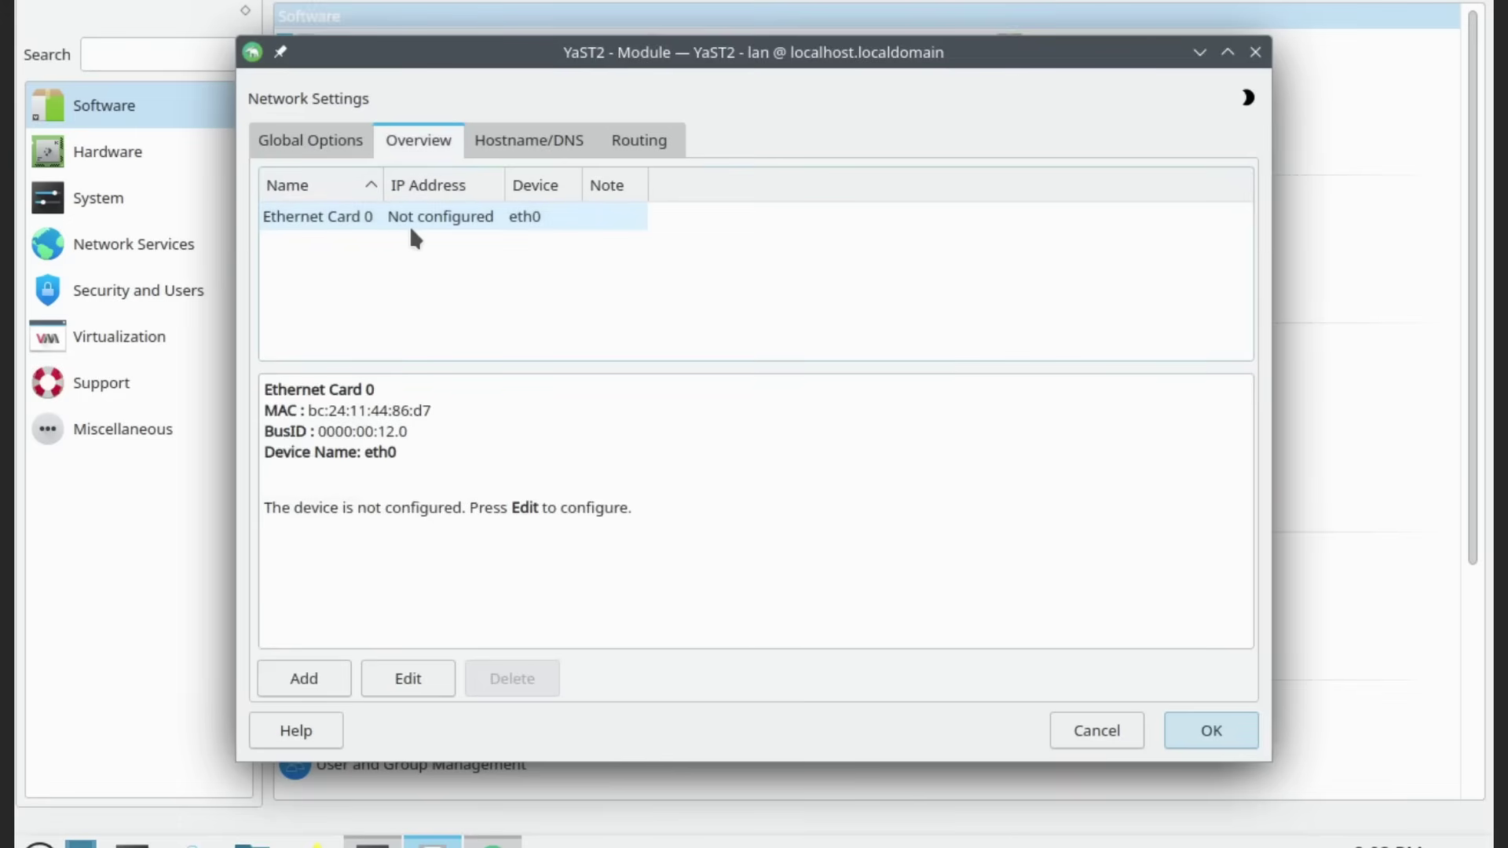
pyautogui.click(509, 143)
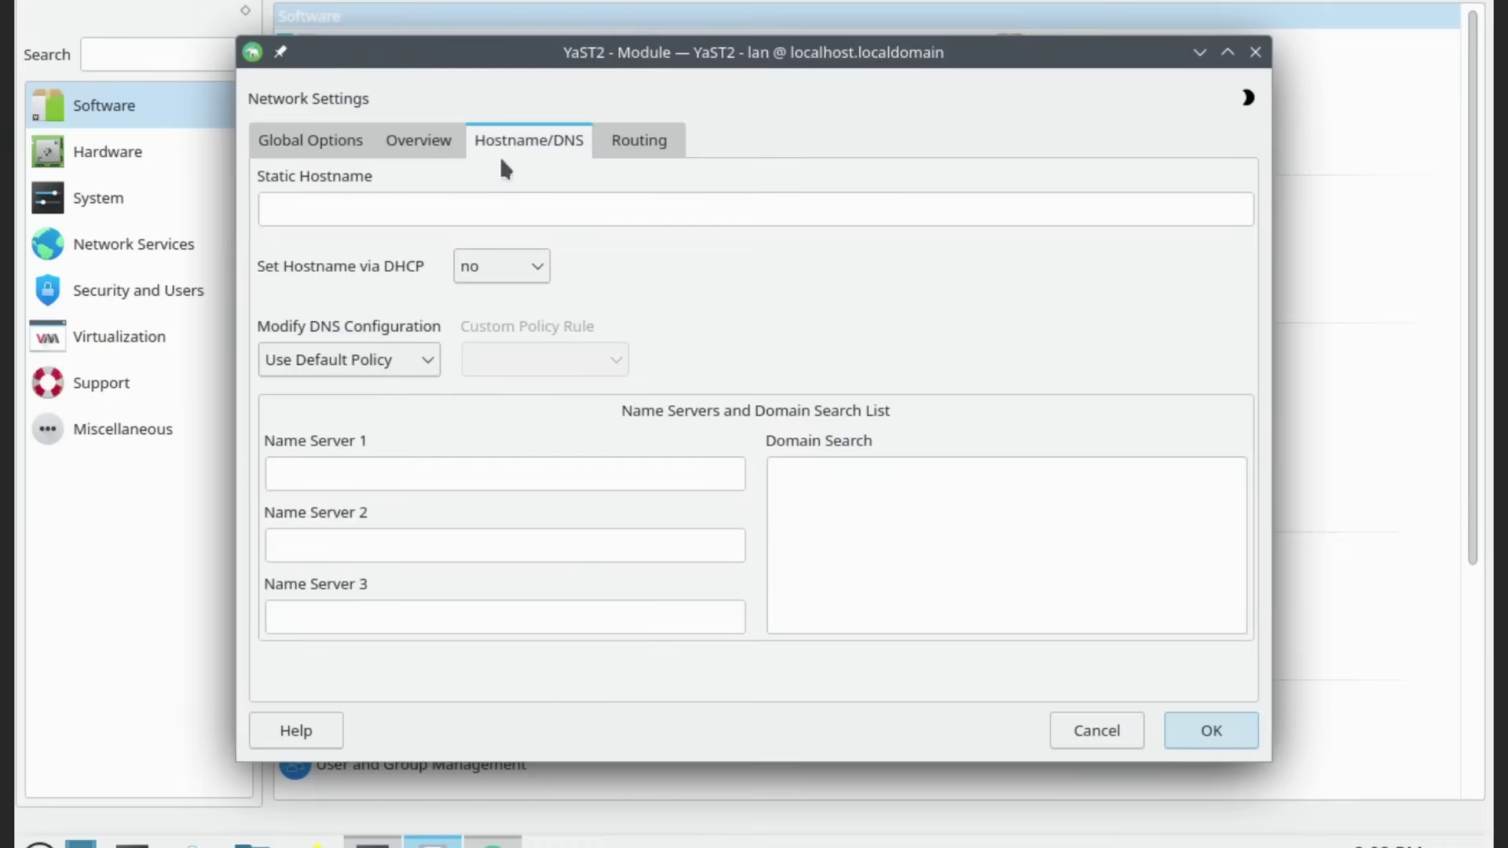
pyautogui.click(408, 208)
pyautogui.write('Gumshoe')
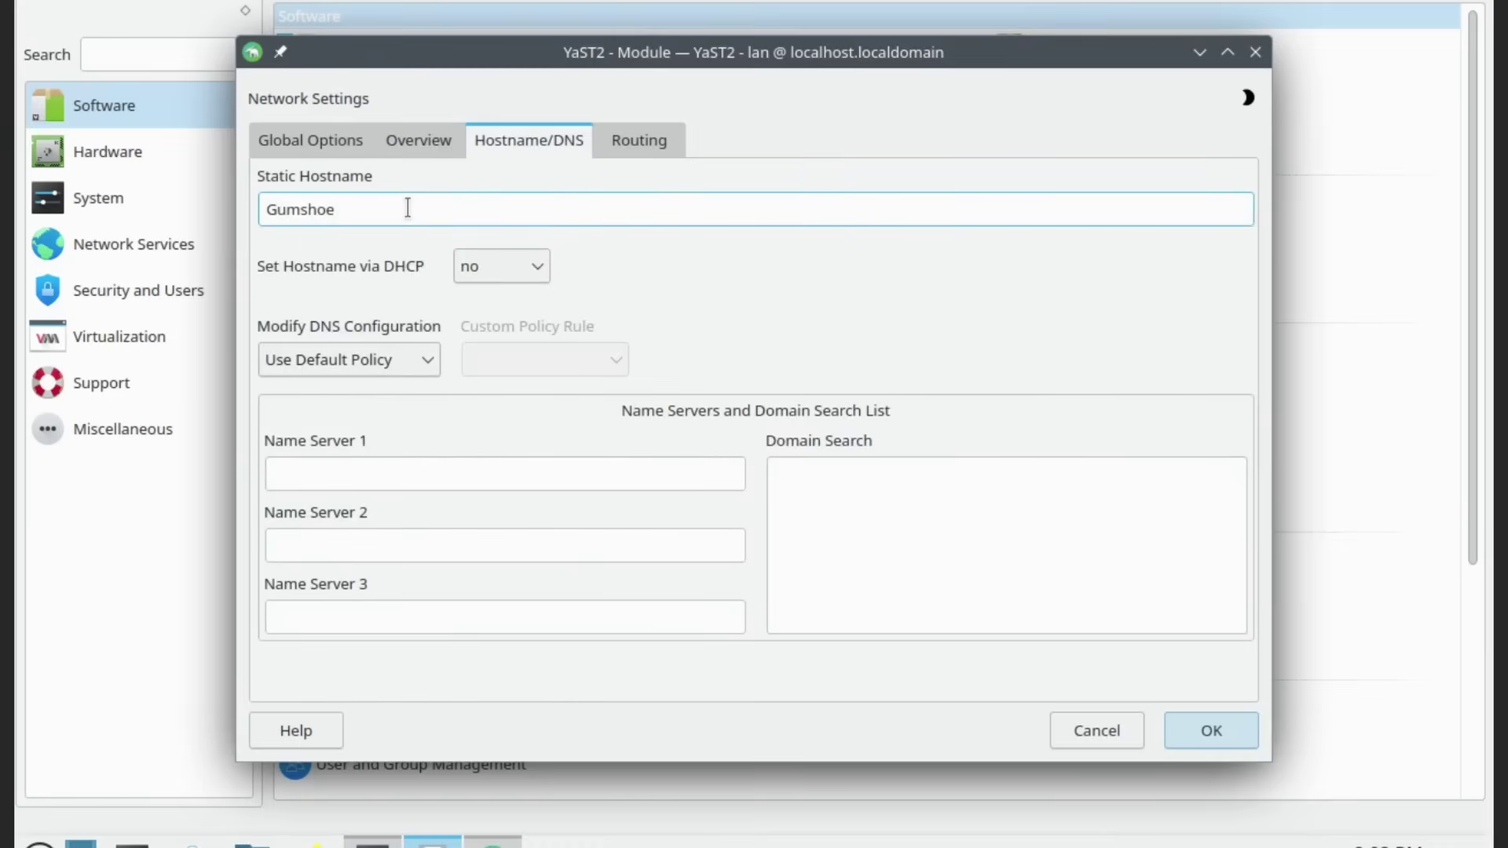
pyautogui.write('ech')
pyautogui.click(1197, 730)
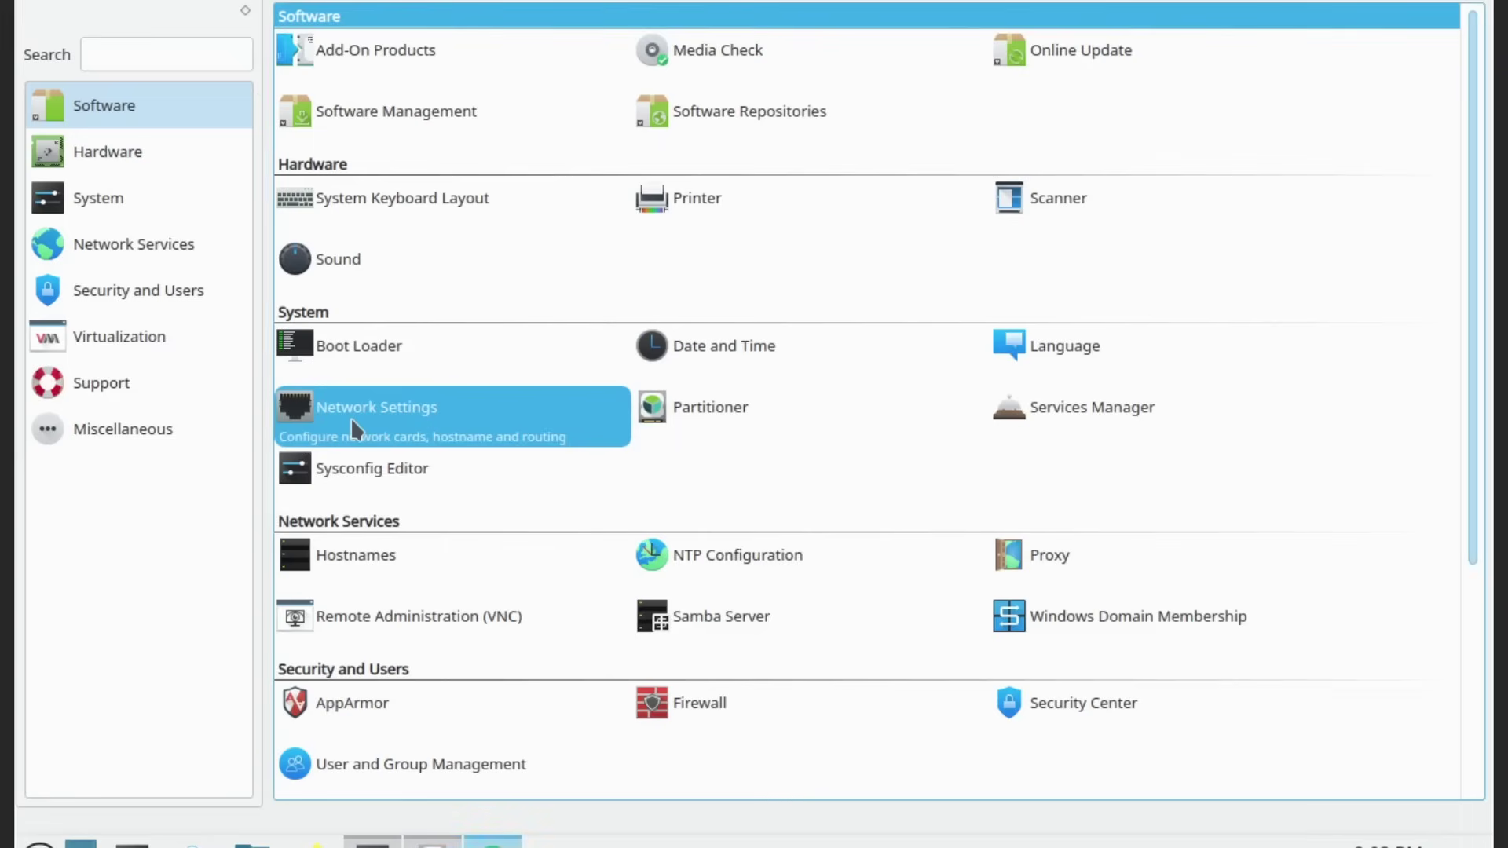
# - Open the firewall configuration, move the docker0 interface to the home zone, check that zone's allowed services and accept the changes
pyautogui.click(676, 691)
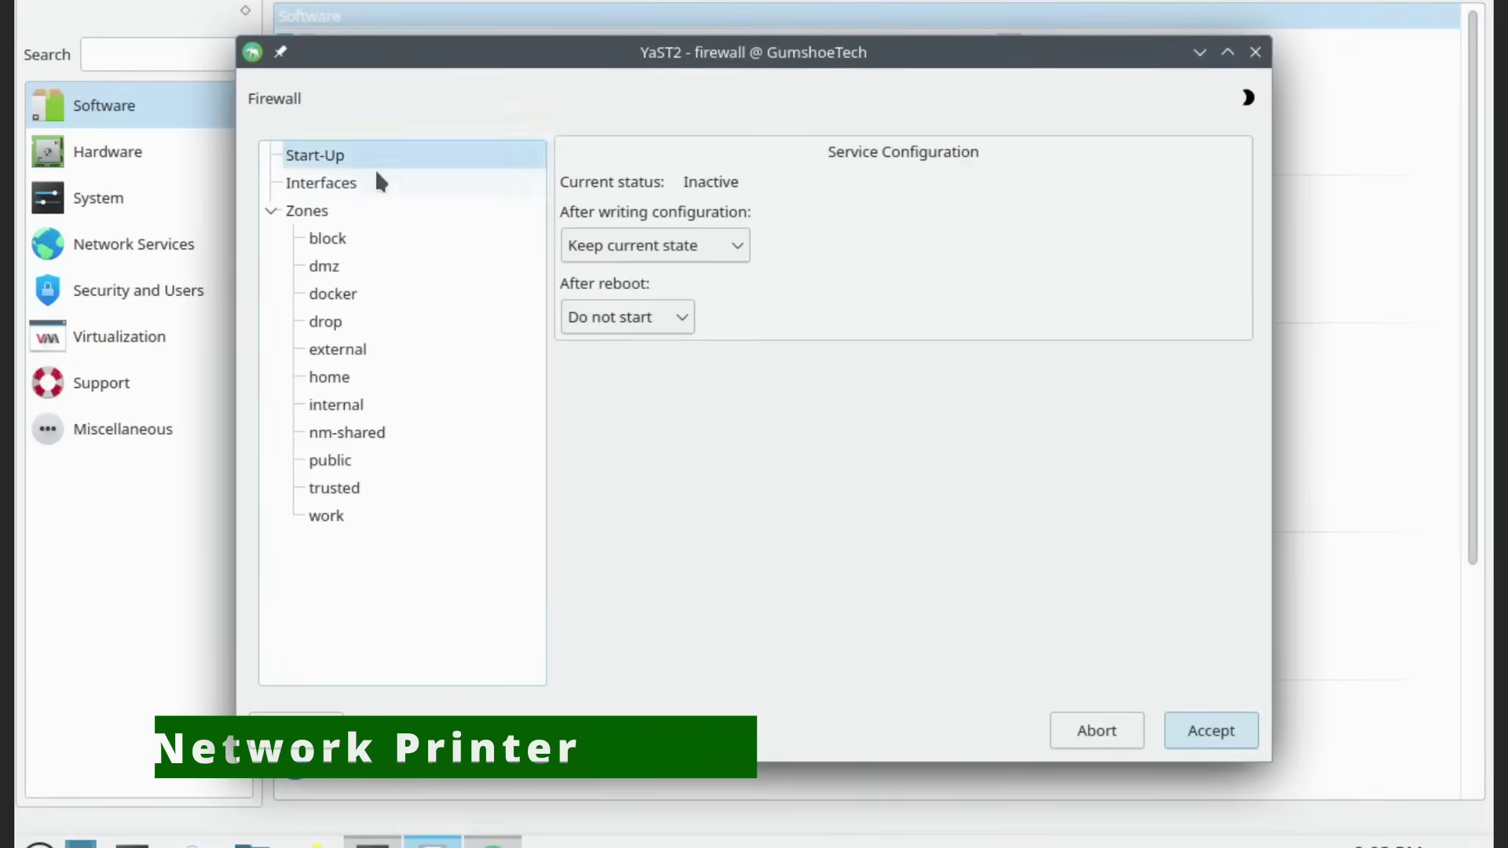
pyautogui.click(314, 182)
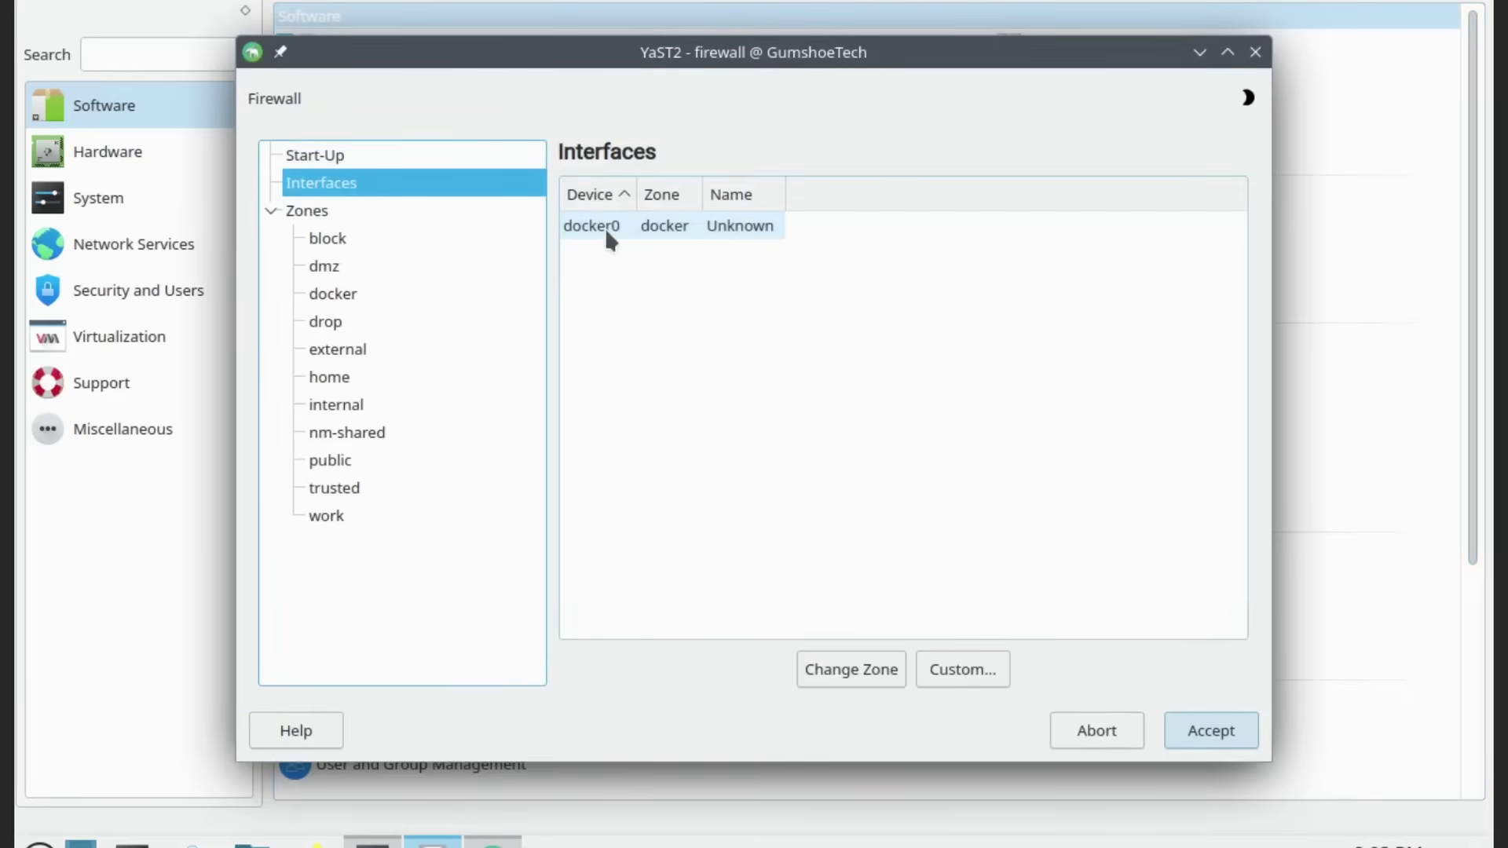
pyautogui.click(673, 228)
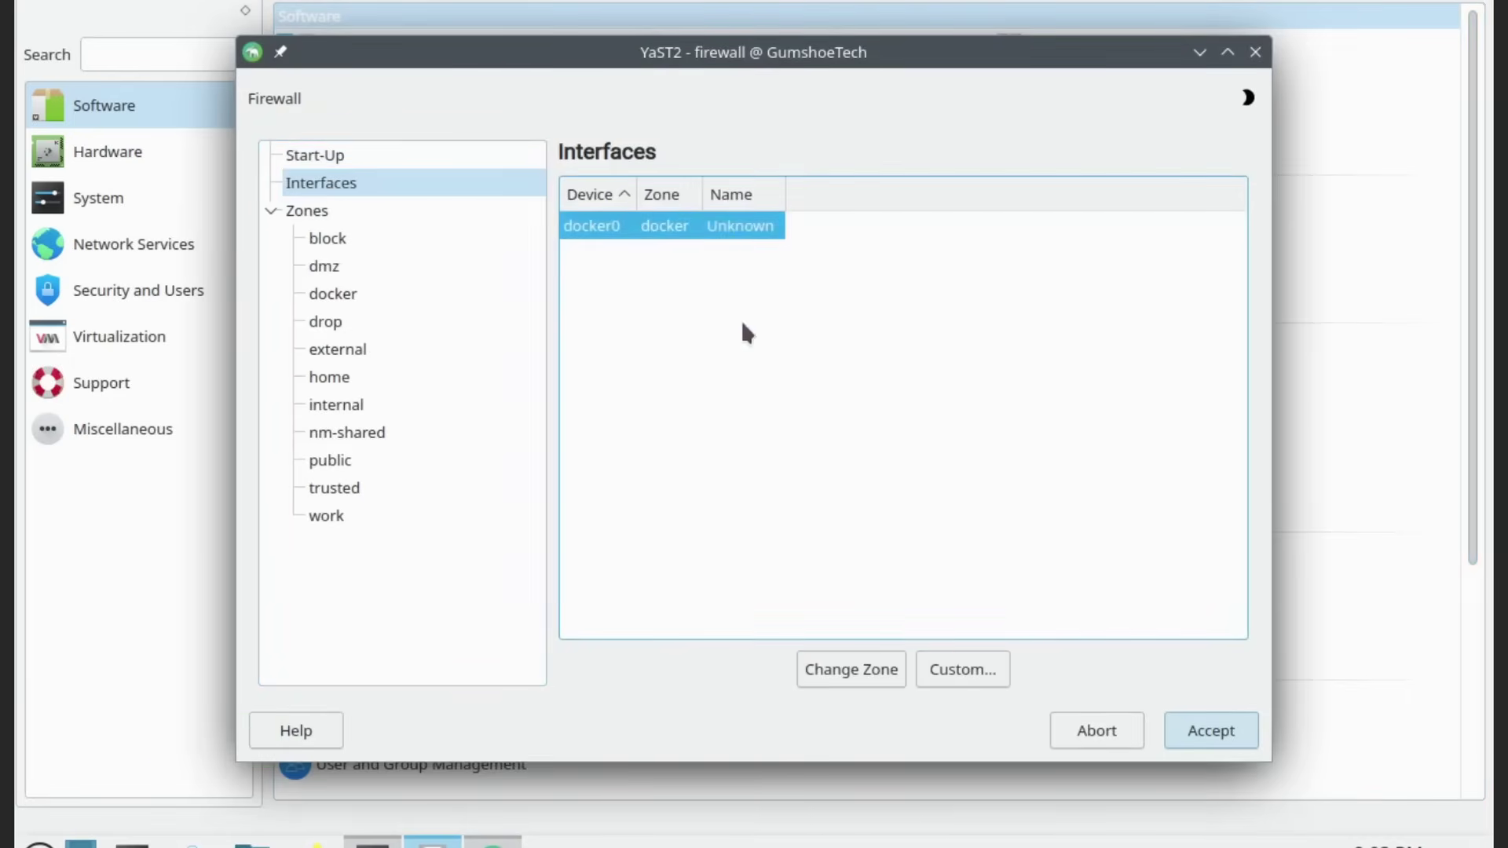
pyautogui.click(862, 663)
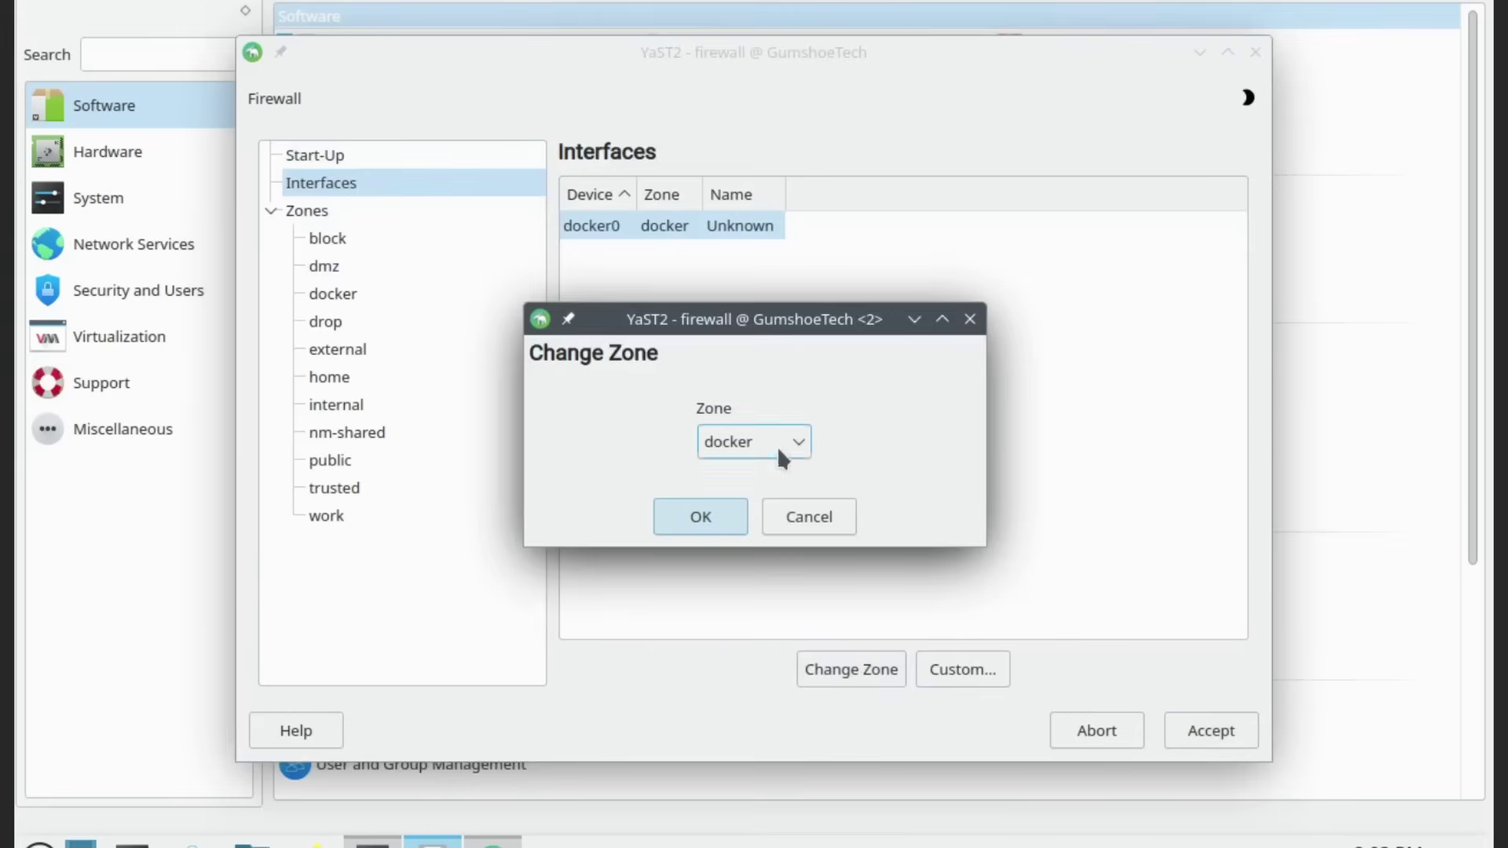
pyautogui.click(775, 445)
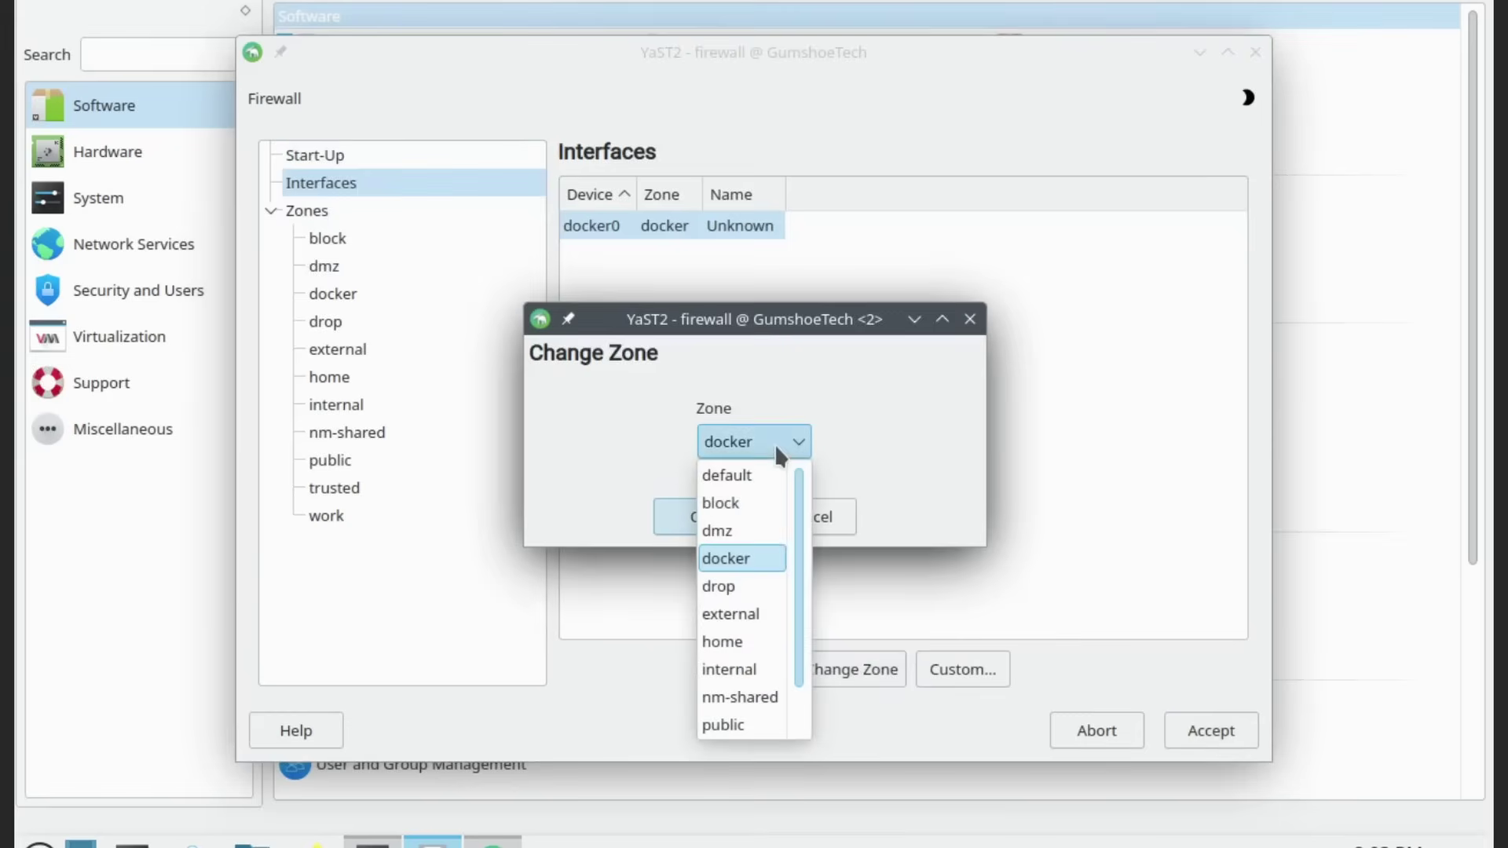
pyautogui.click(748, 642)
pyautogui.click(710, 524)
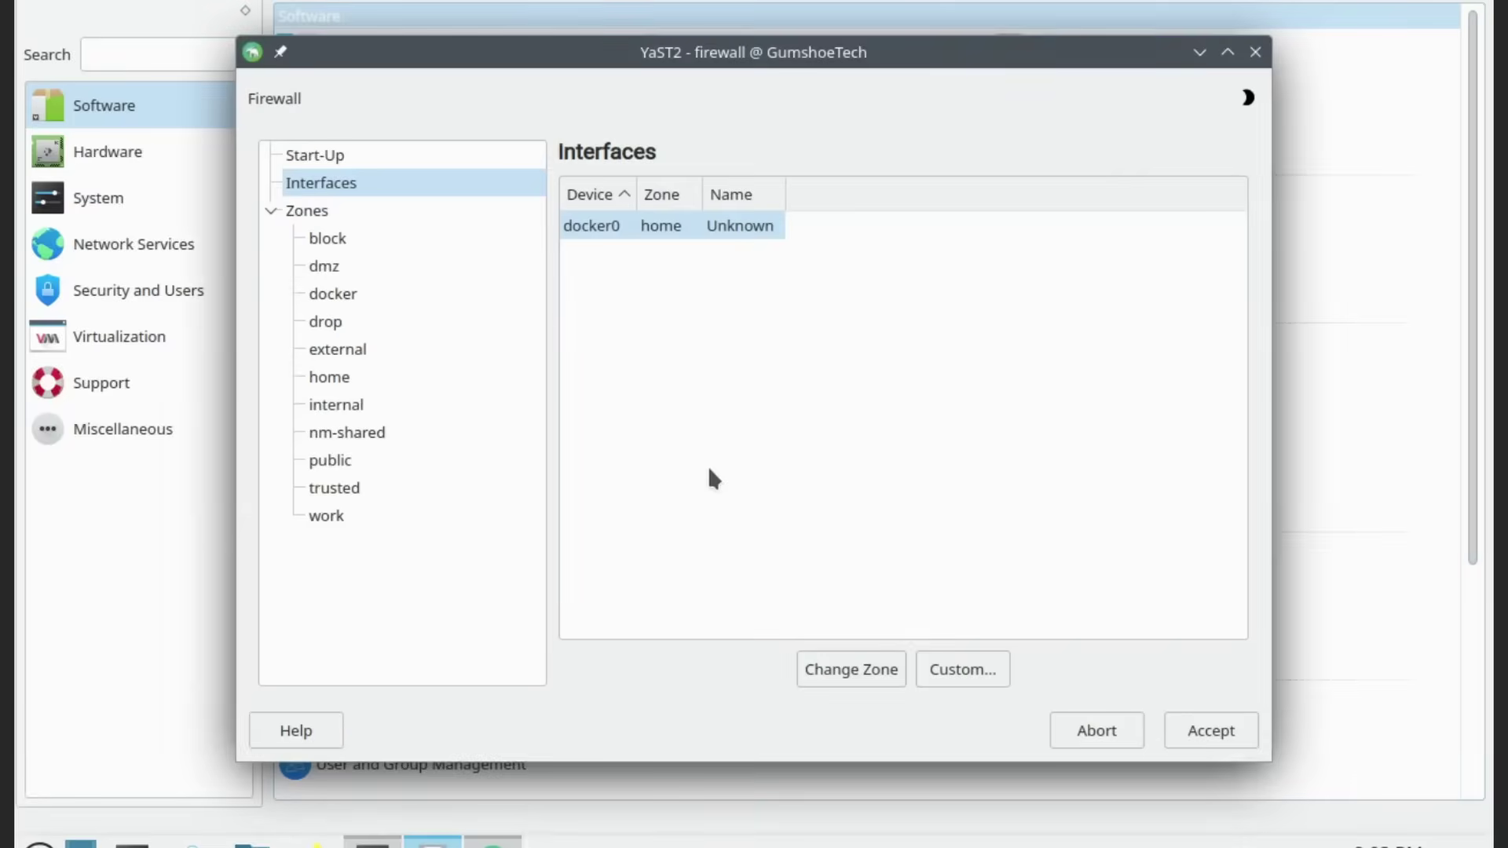
pyautogui.click(325, 380)
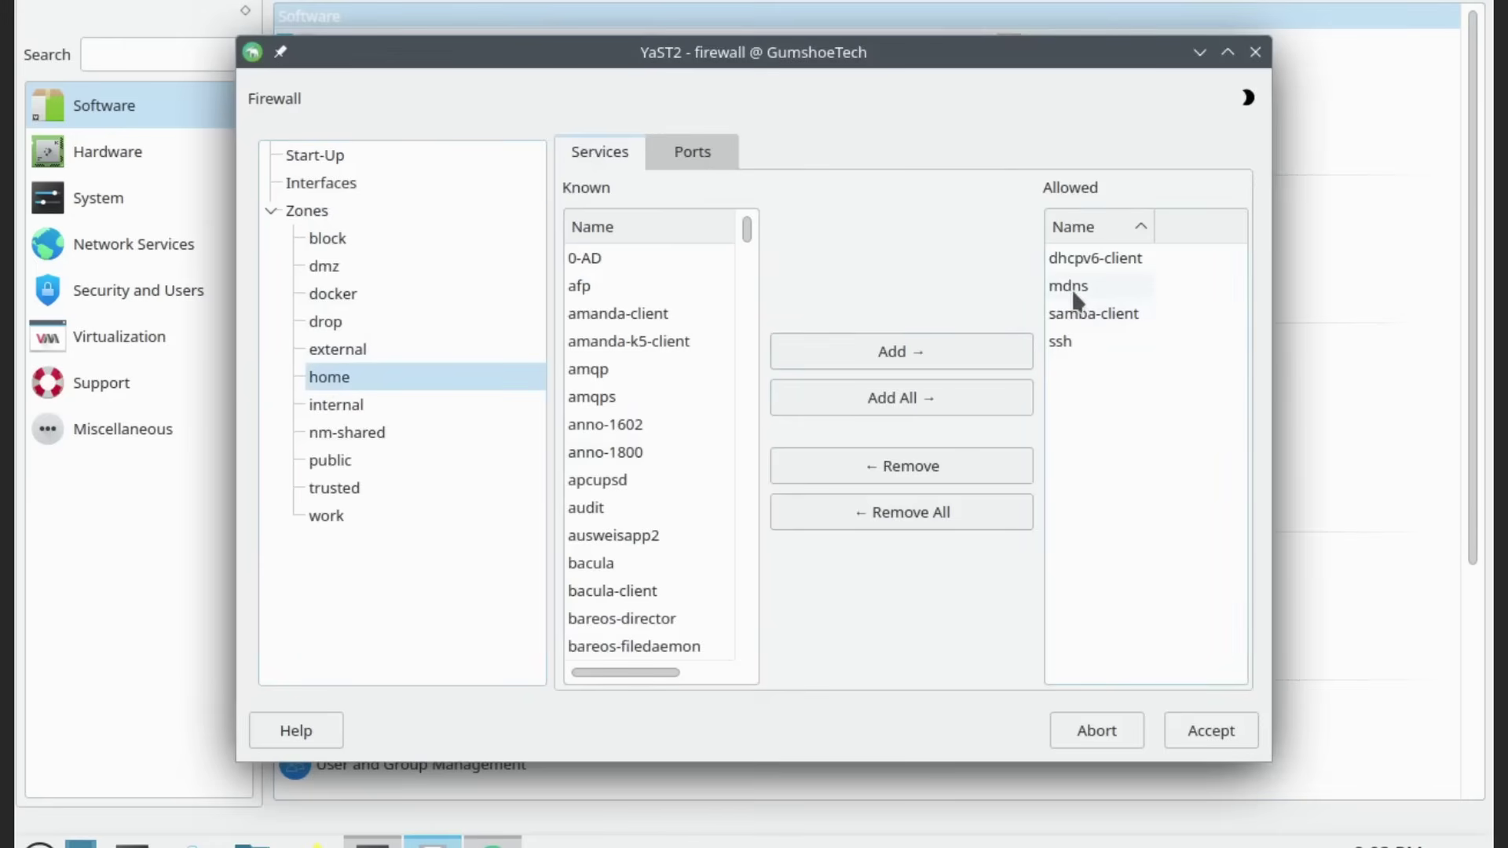
pyautogui.click(1215, 730)
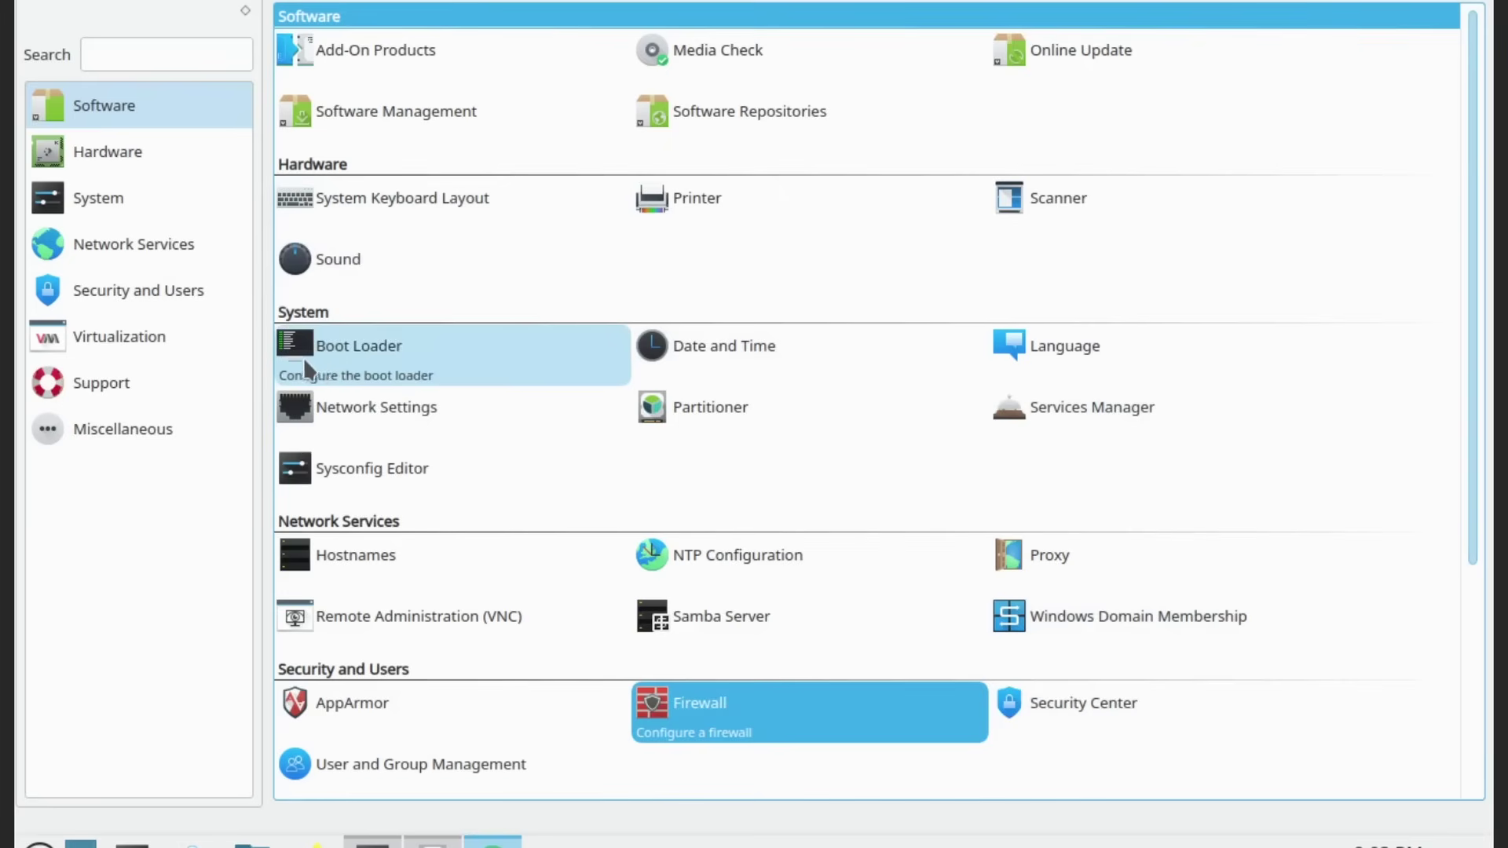
# - Look at the Print via Network options in YaST's Printer module and leave the module without changing anything
pyautogui.scroll(-5, 646, 550)
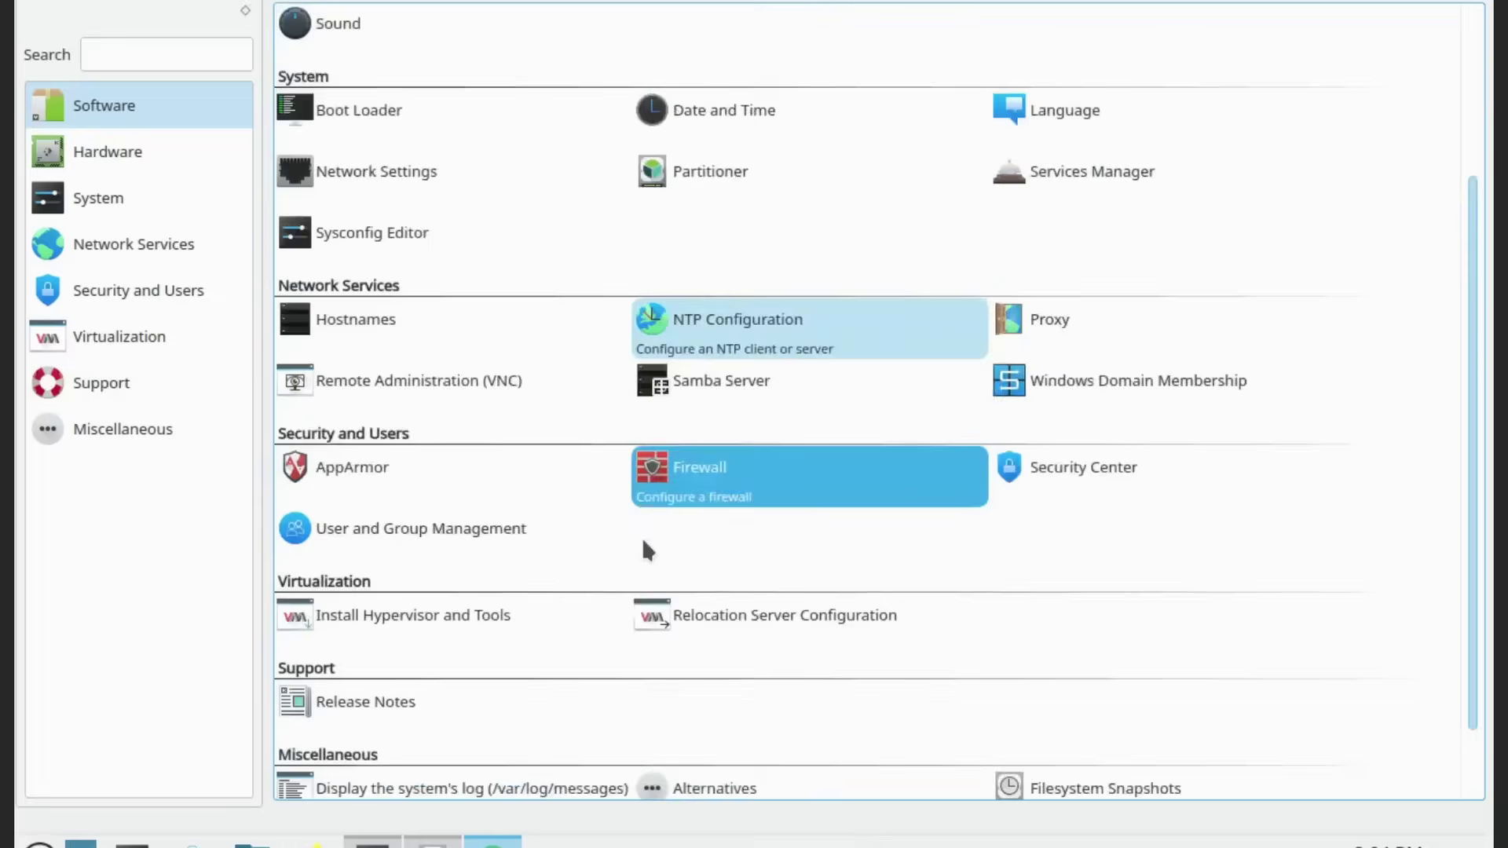
pyautogui.scroll(-2, 644, 542)
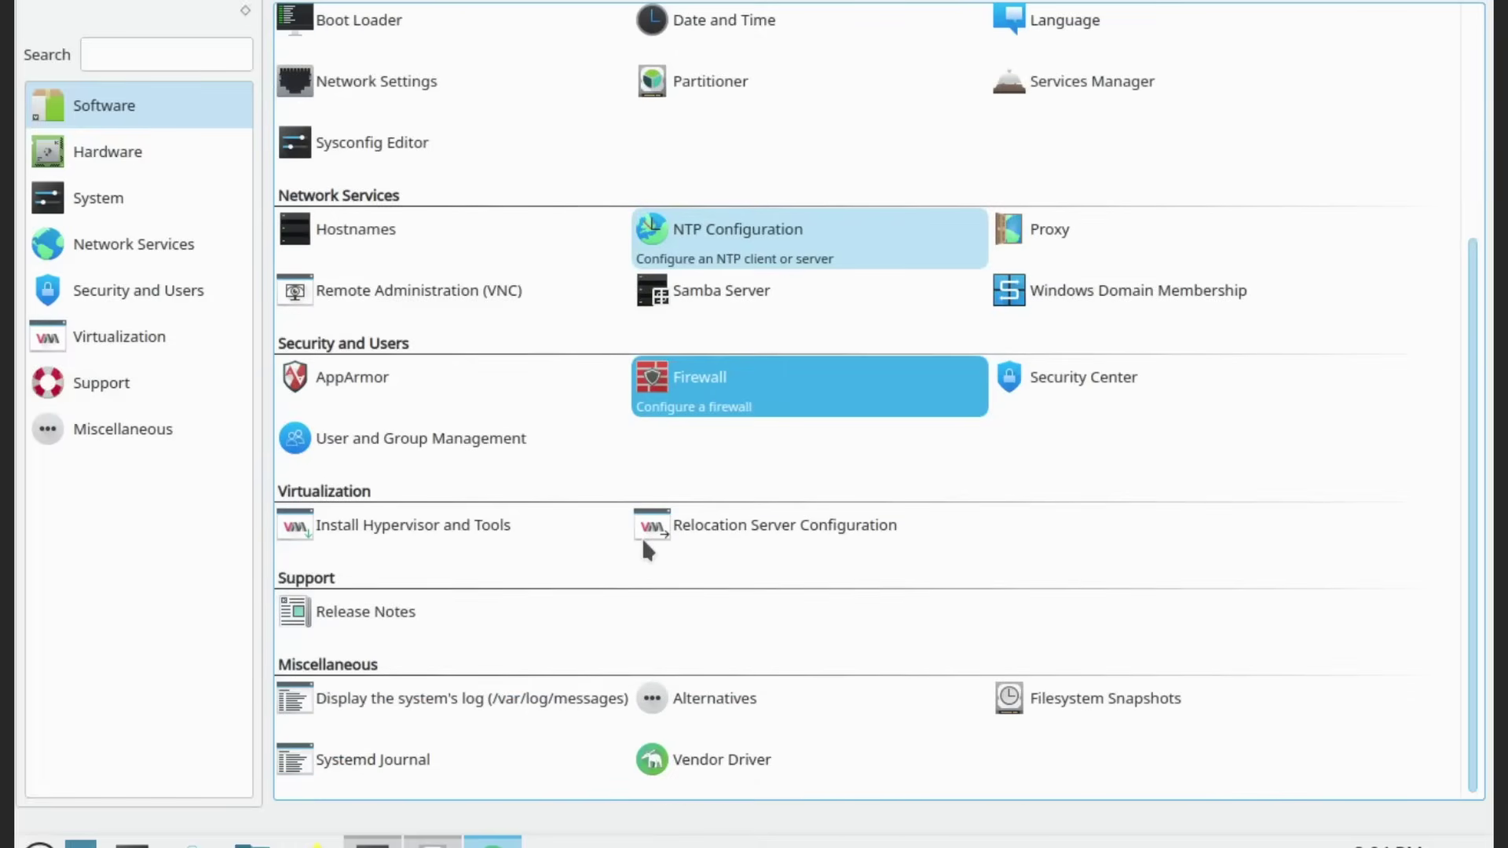
pyautogui.scroll(7, 643, 537)
pyautogui.click(662, 201)
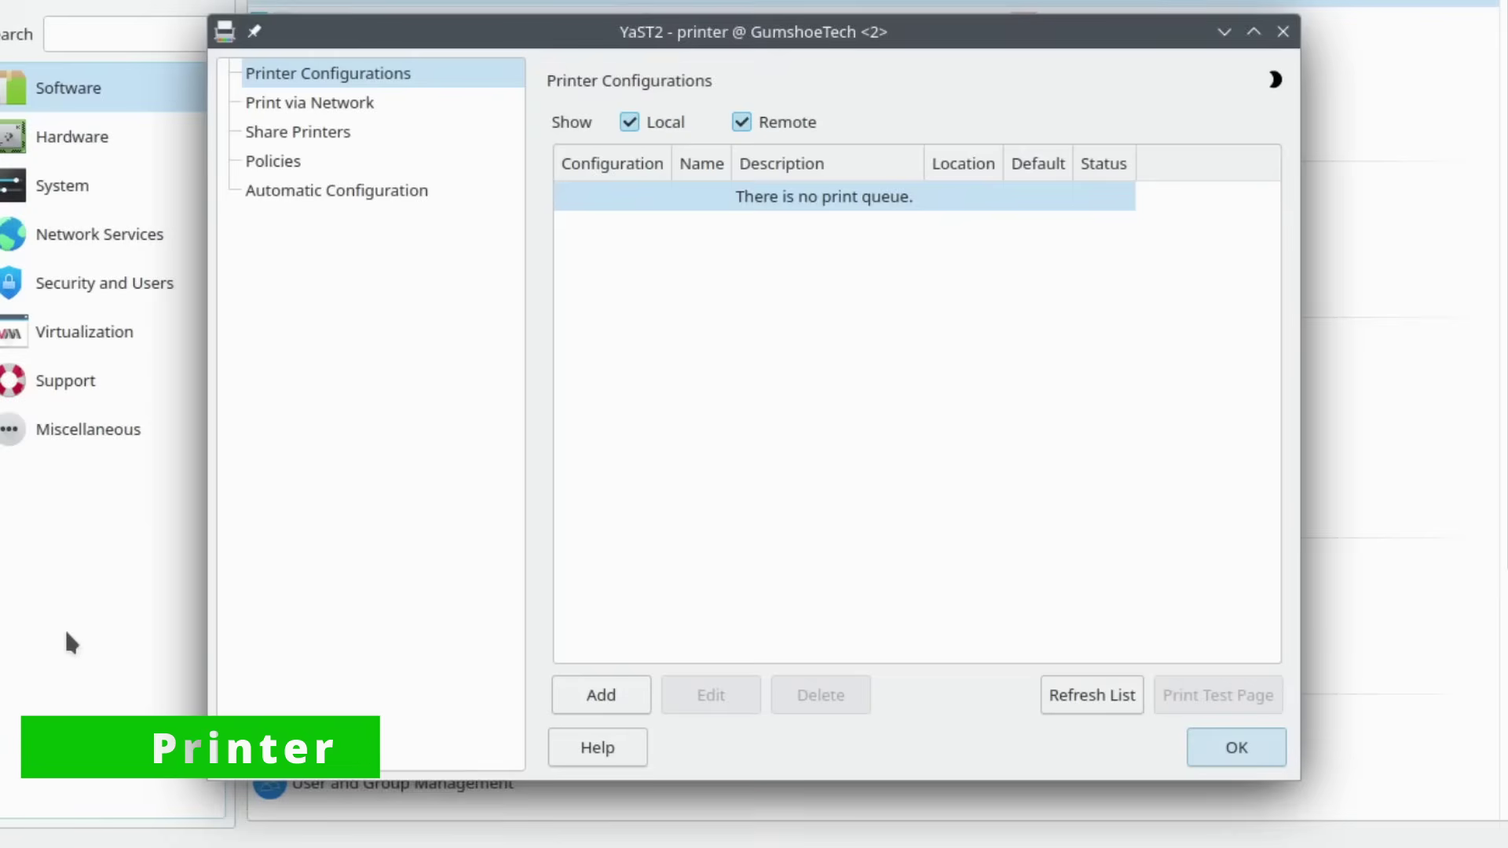
pyautogui.click(309, 102)
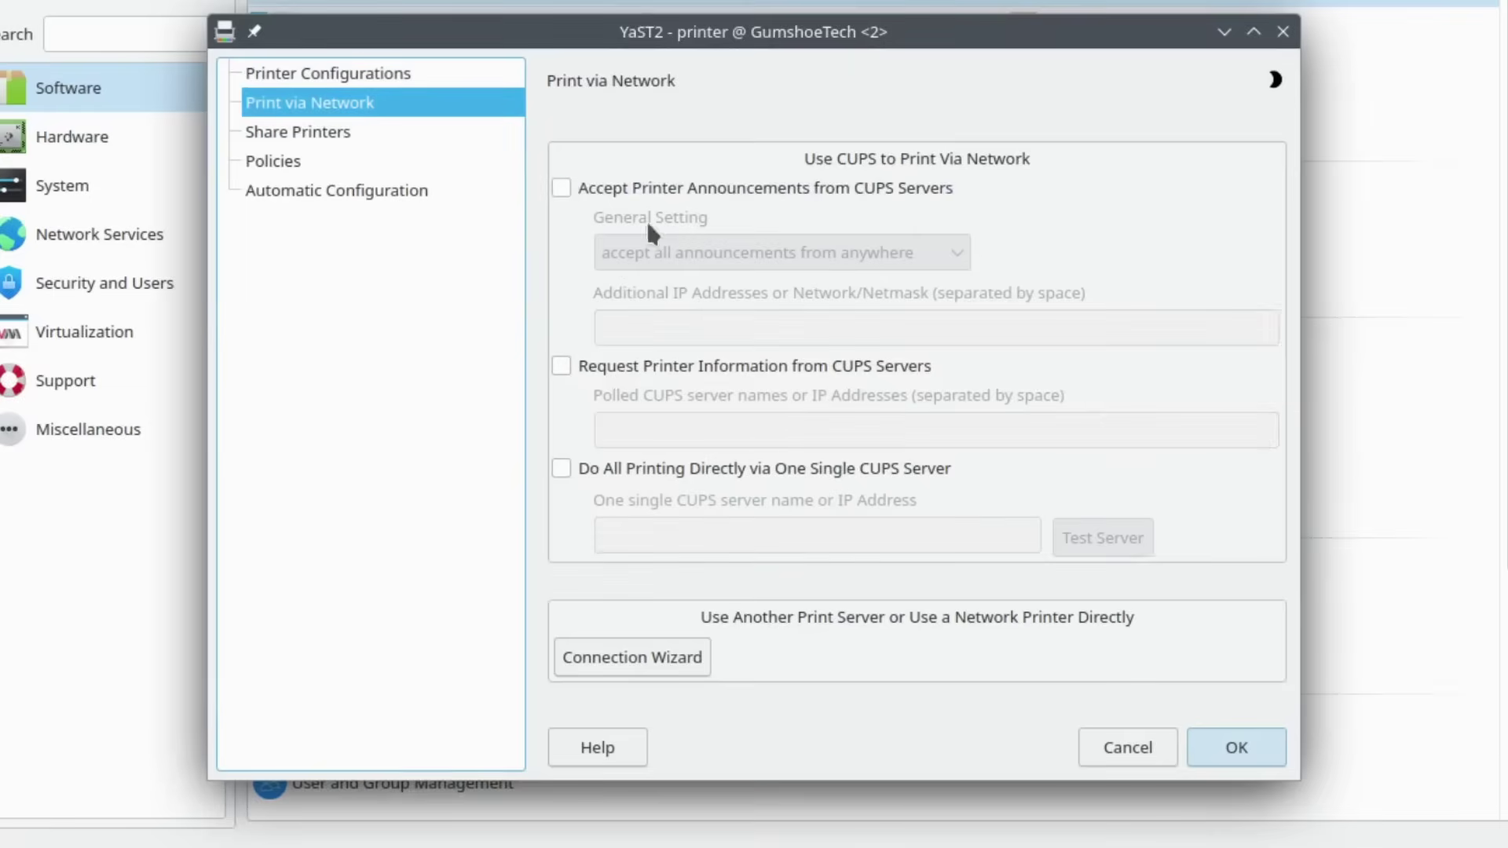
pyautogui.click(1109, 746)
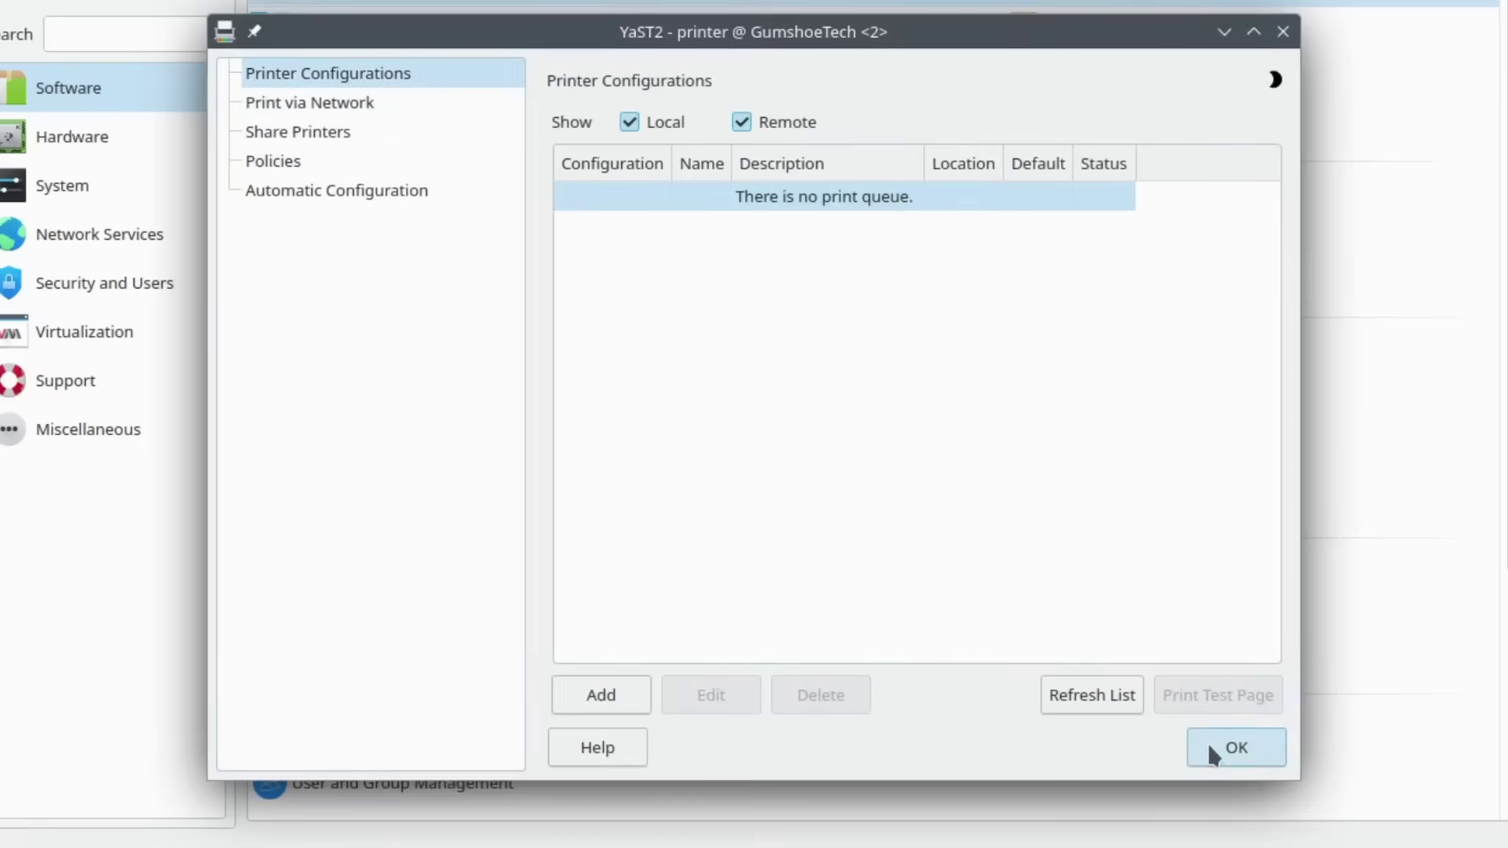
pyautogui.click(1233, 748)
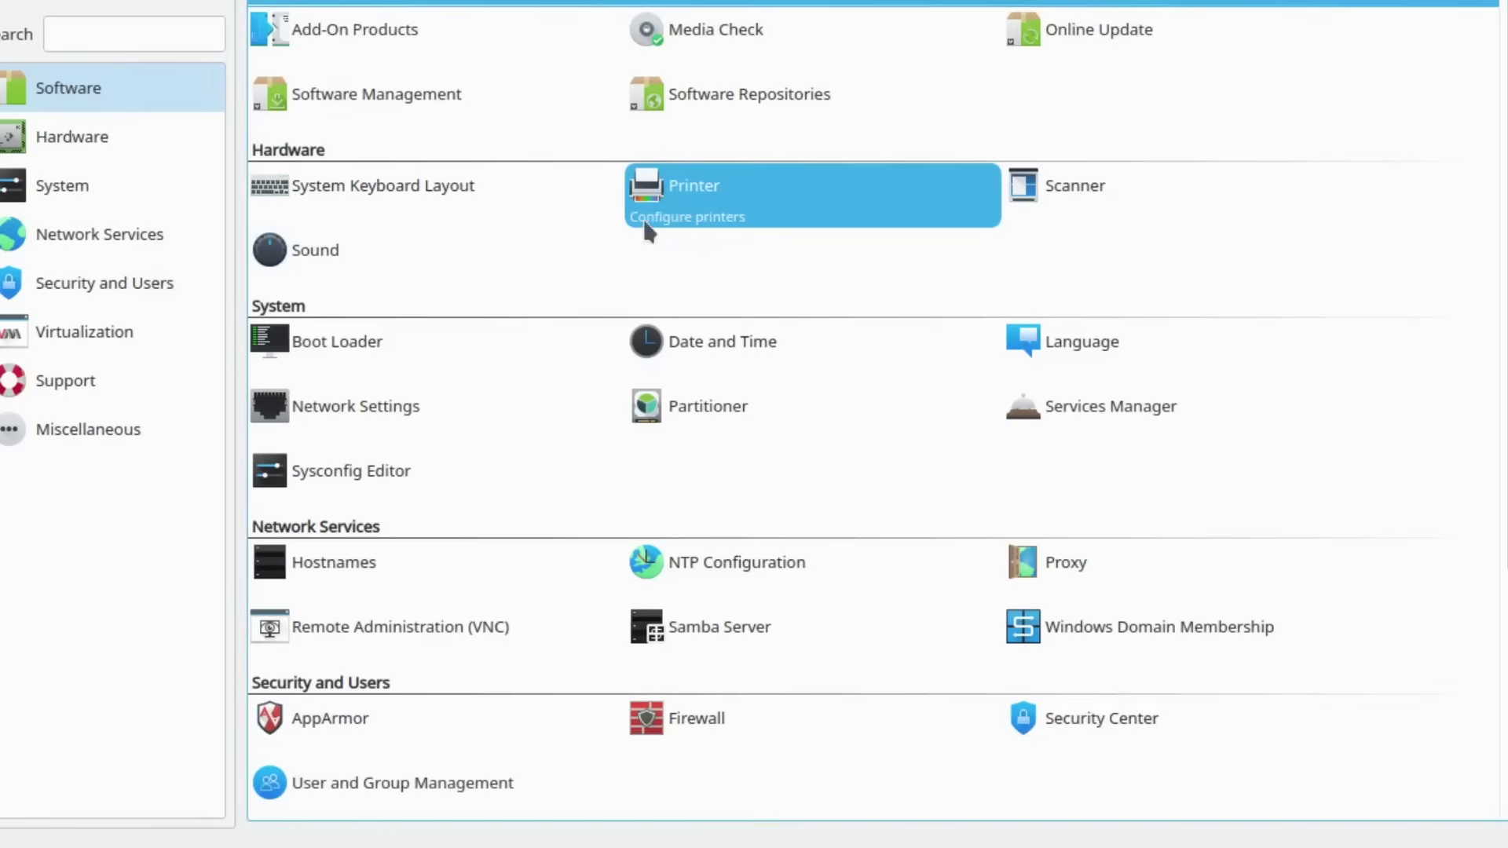
# - Start a new configuration in the Printer module and define an Internet Printing Protocol (IPP) connection with the URI ipp://192.168.1.40
pyautogui.click(664, 219)
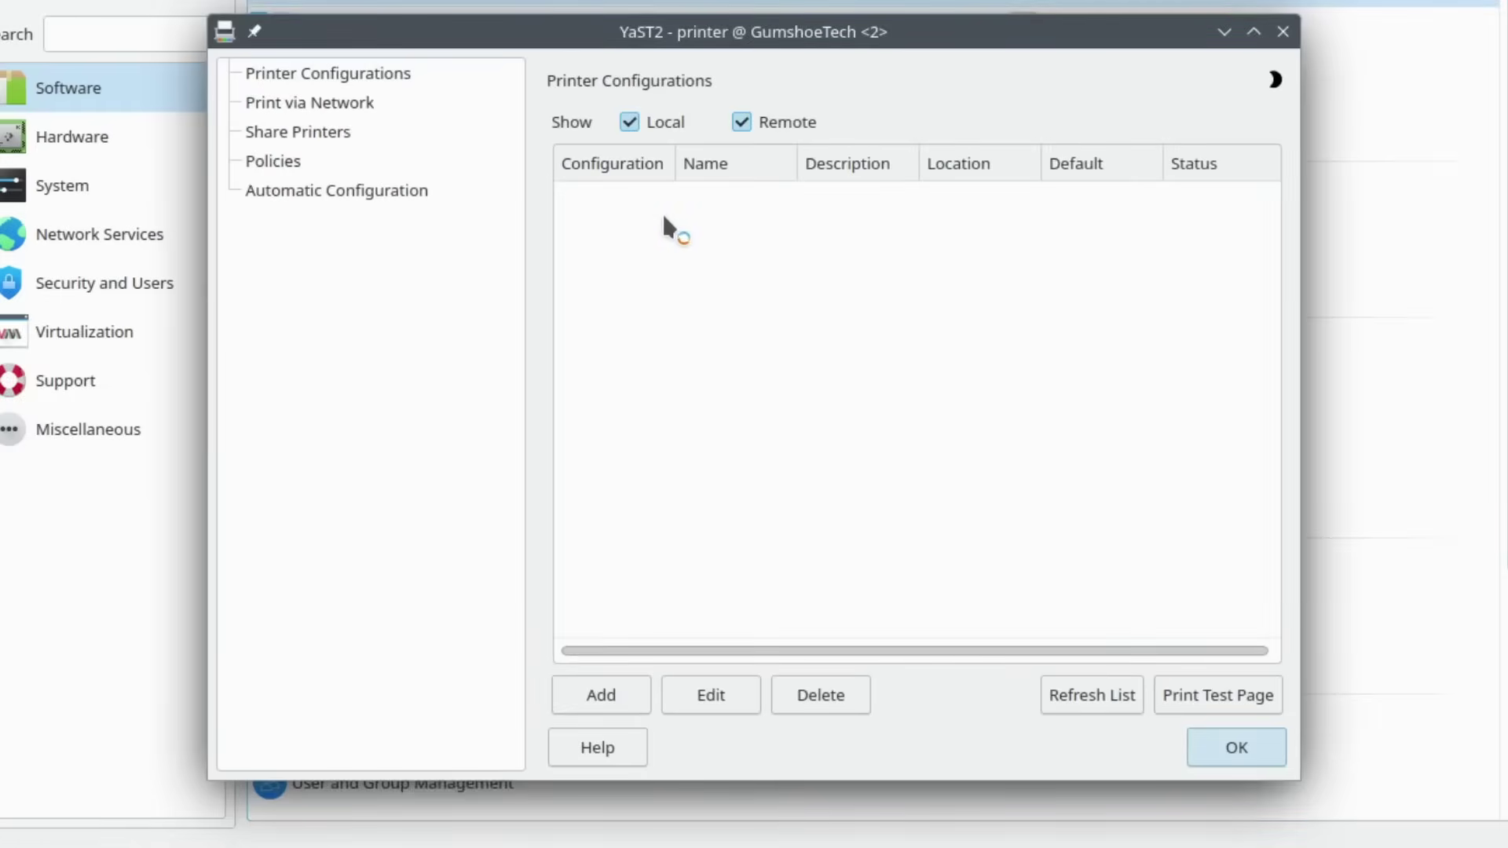
pyautogui.click(600, 695)
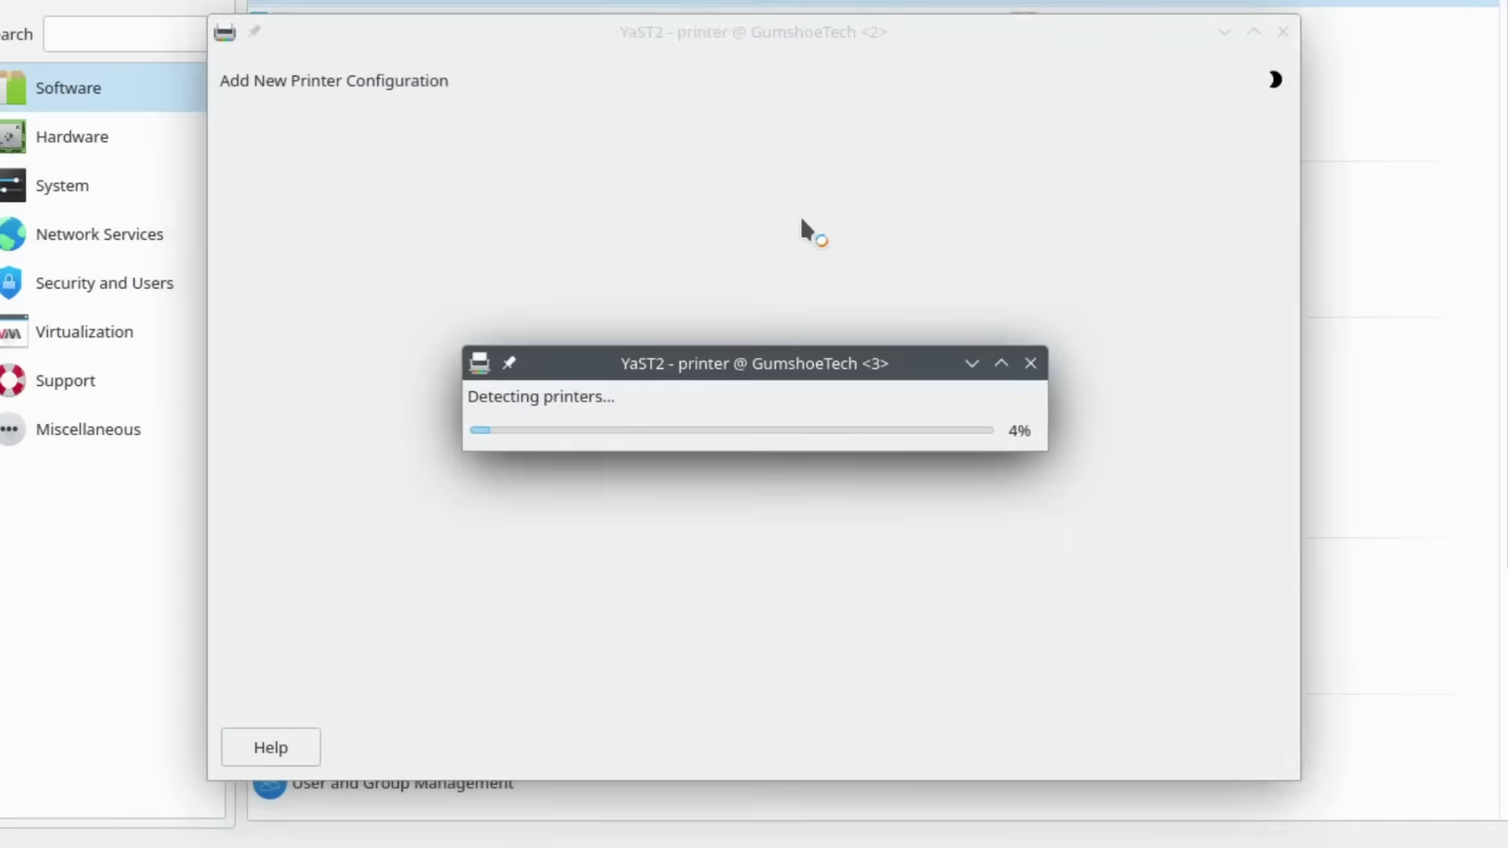
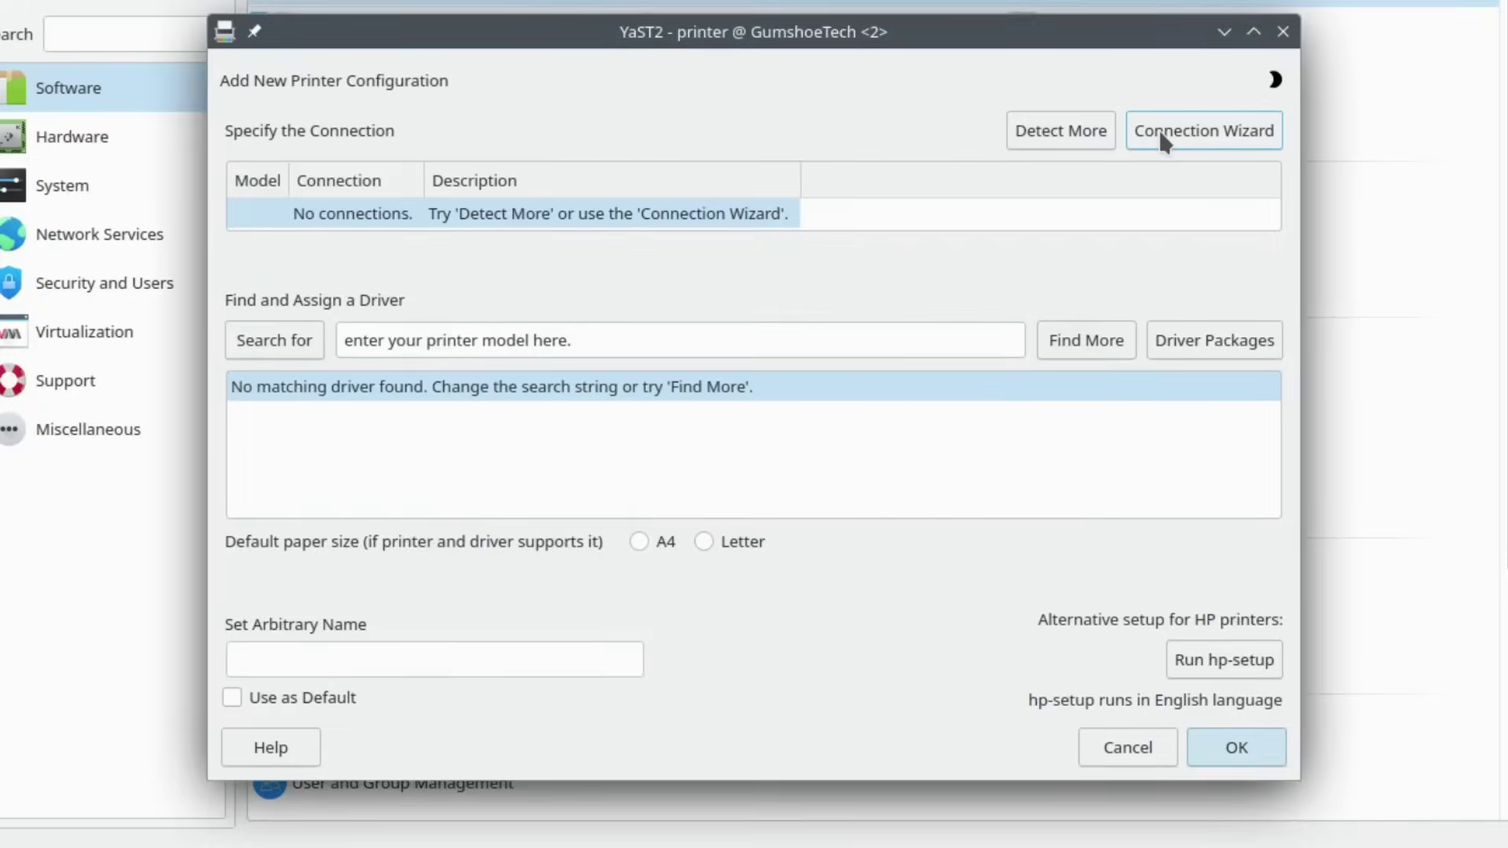
pyautogui.click(1160, 140)
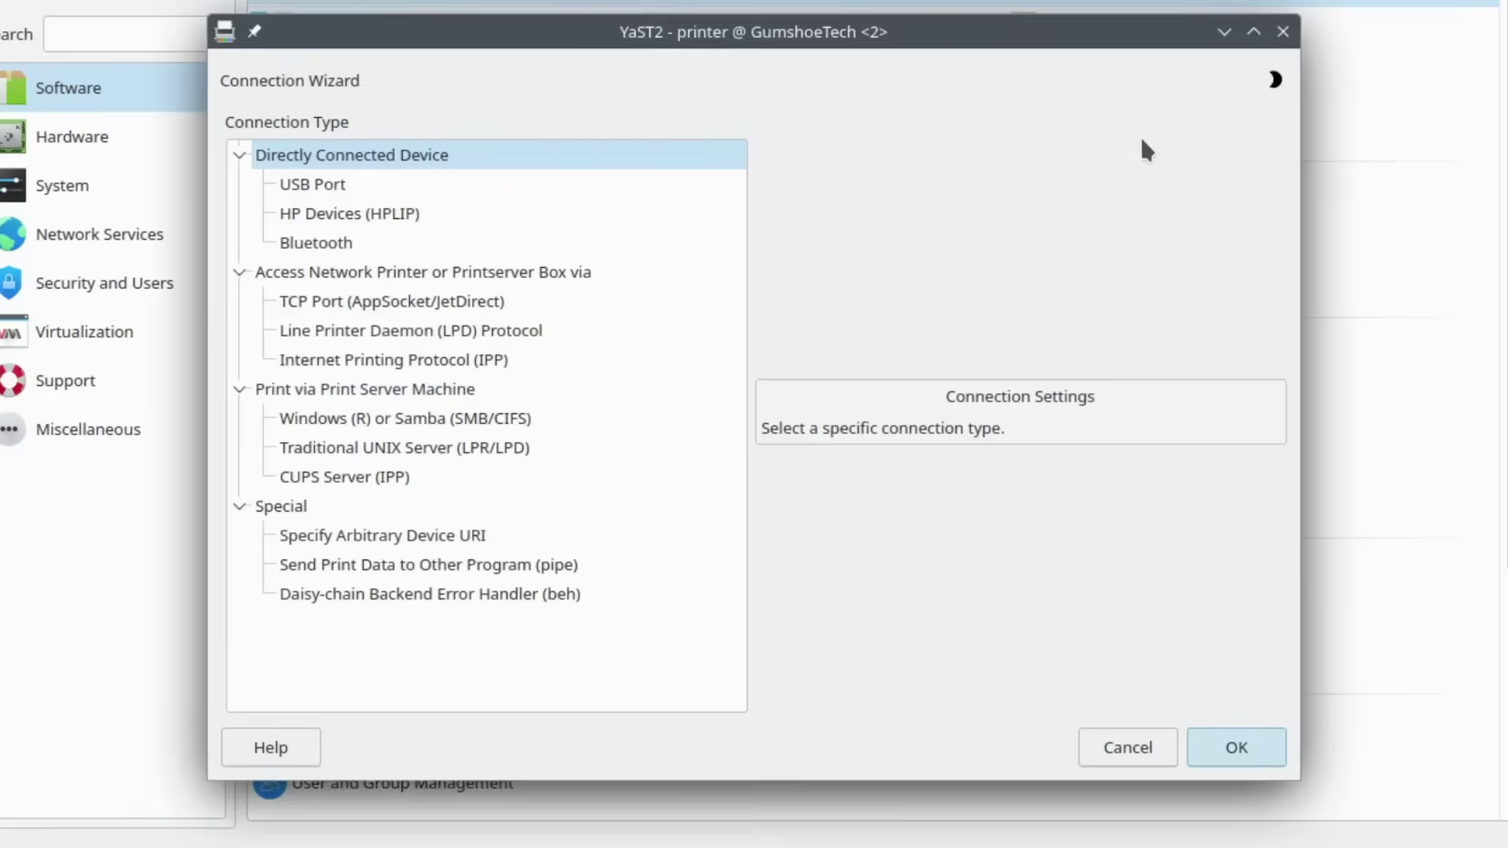
pyautogui.click(358, 360)
pyautogui.click(857, 399)
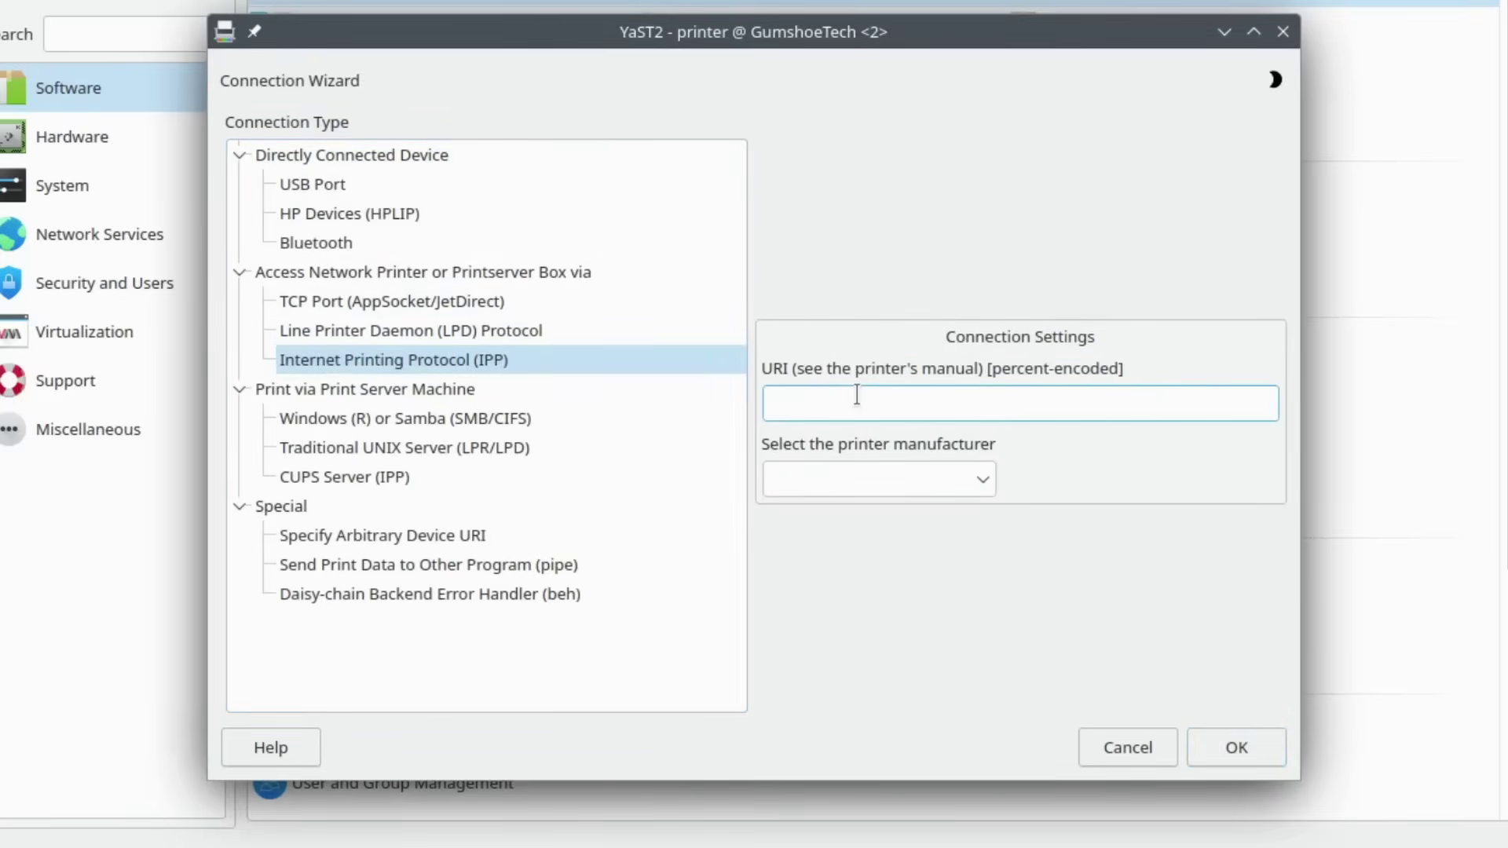
pyautogui.write('ipp://192.168.1.40')
# - Set the manufacturer to HP, search drivers for hp m454, and add the printer as hp with the non-simplified HP Color LaserJet CM4540 MFP driver
pyautogui.click(957, 479)
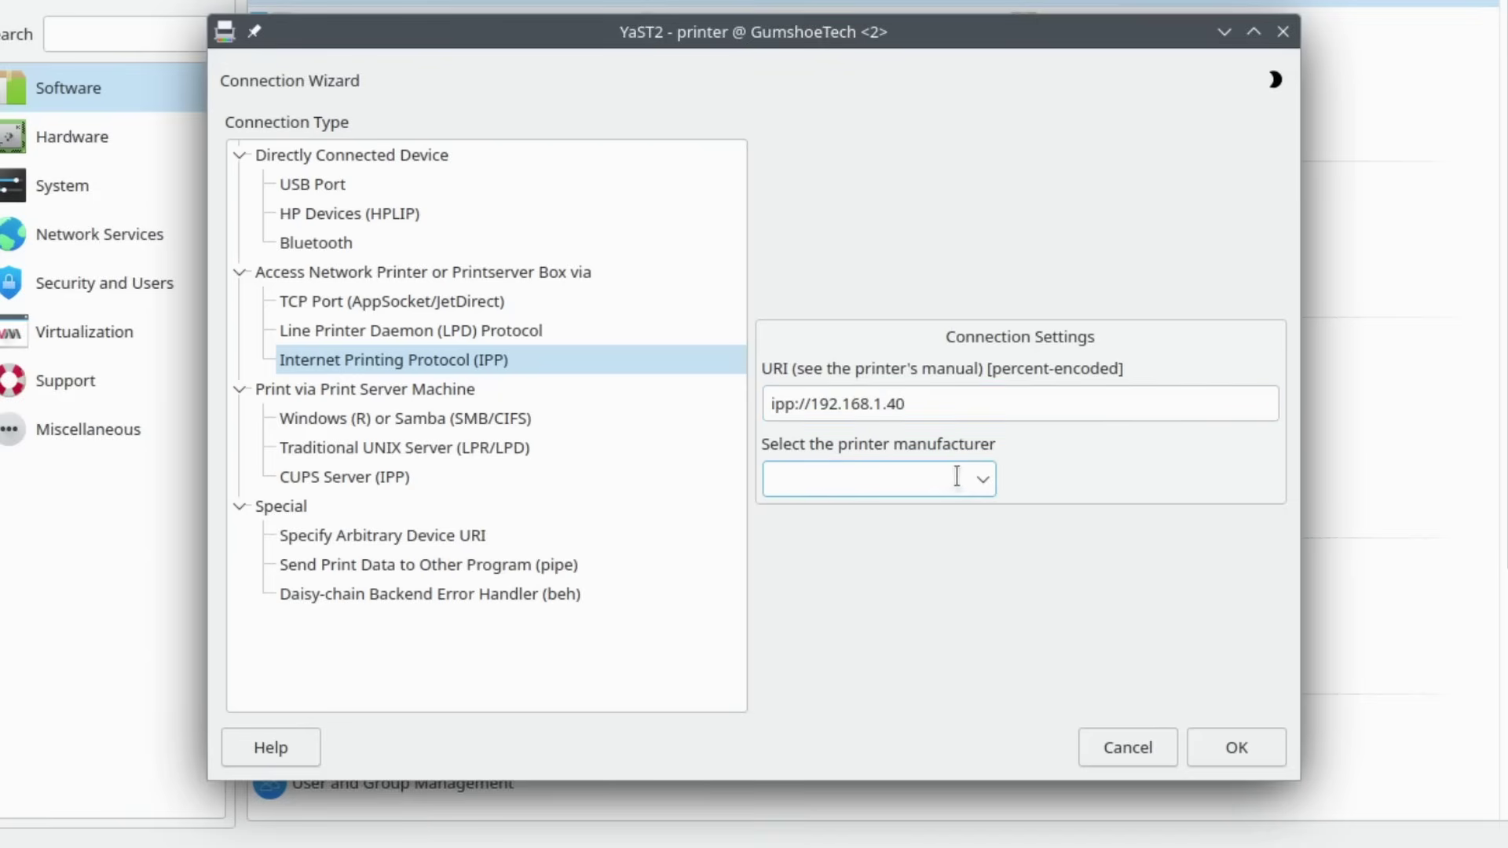
pyautogui.click(980, 479)
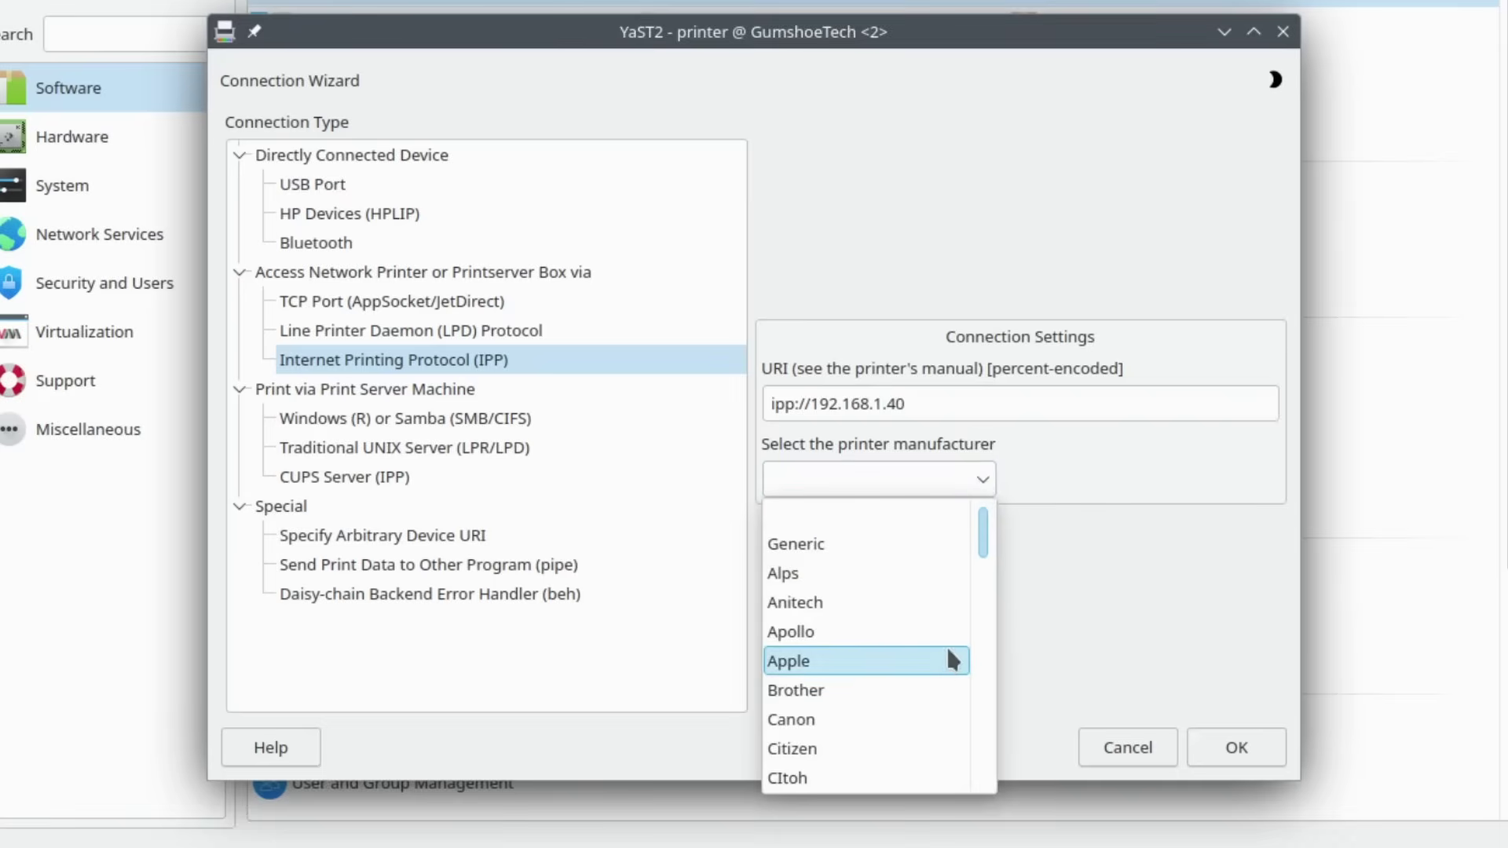
pyautogui.scroll(-2, 942, 652)
pyautogui.scroll(-3, 931, 656)
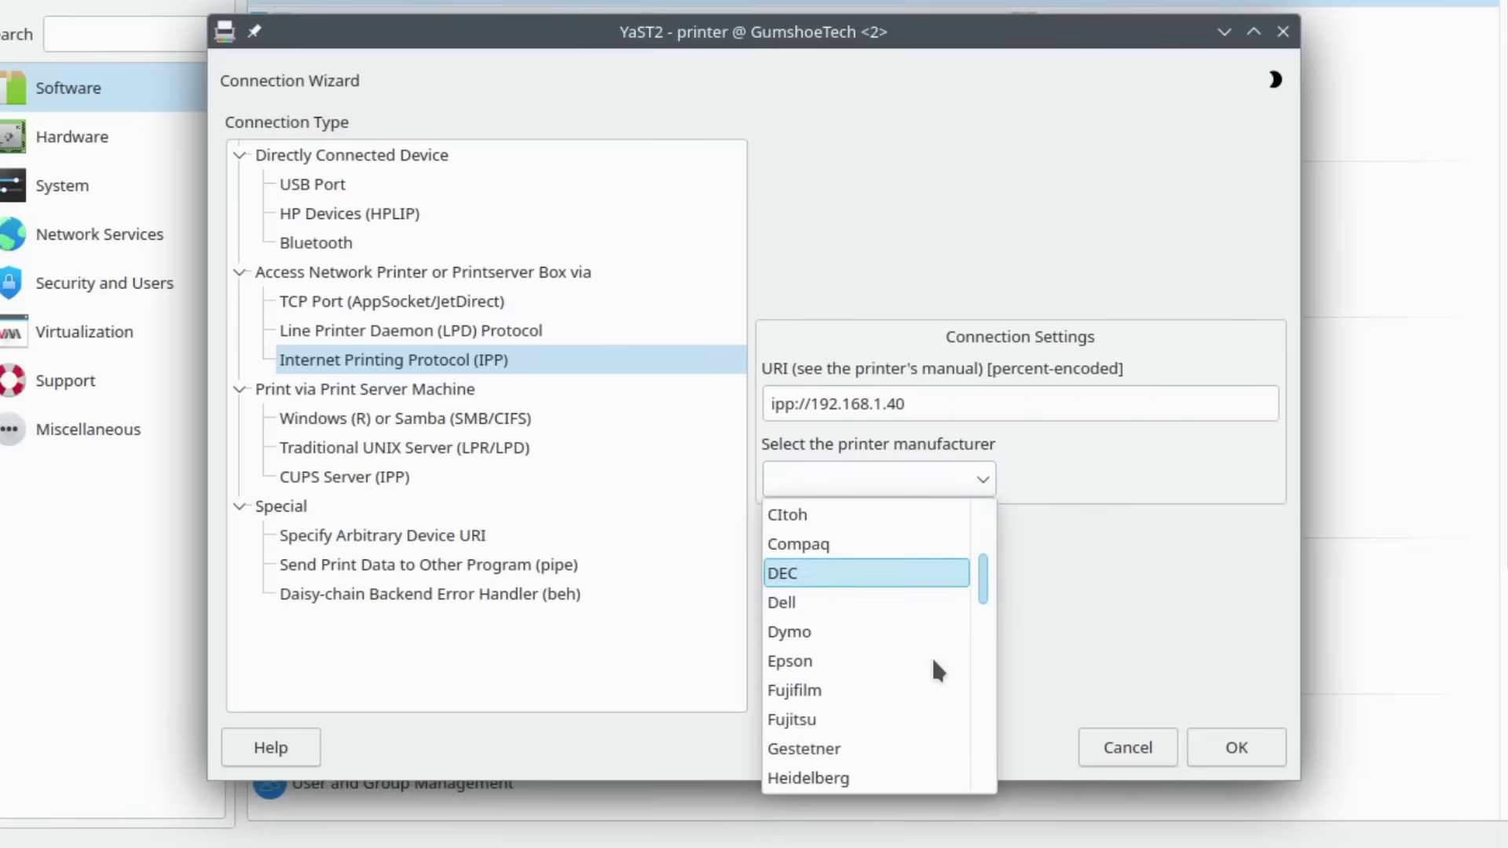
pyautogui.click(820, 660)
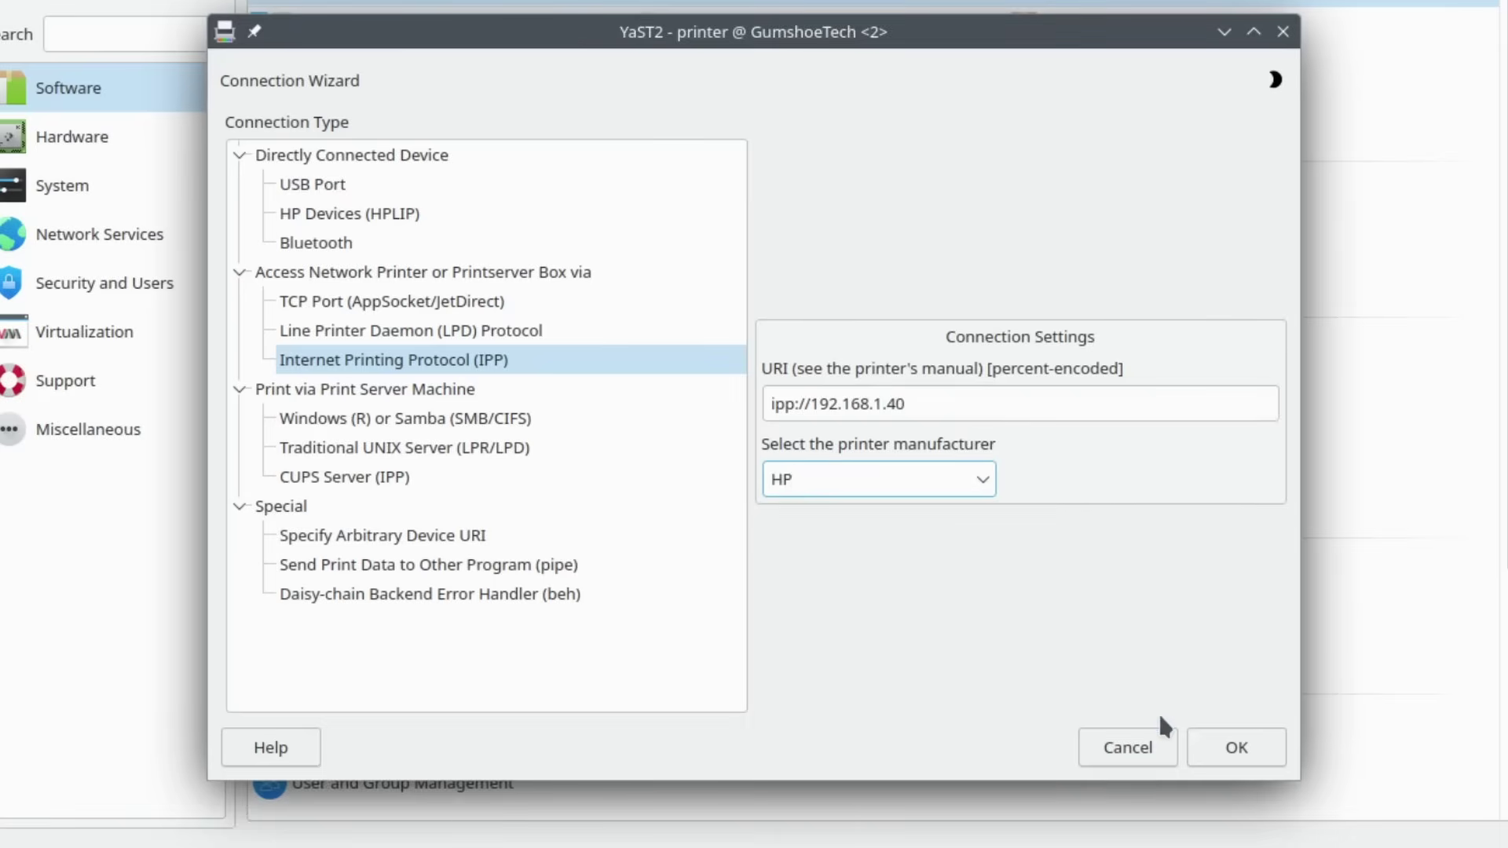
pyautogui.click(1229, 751)
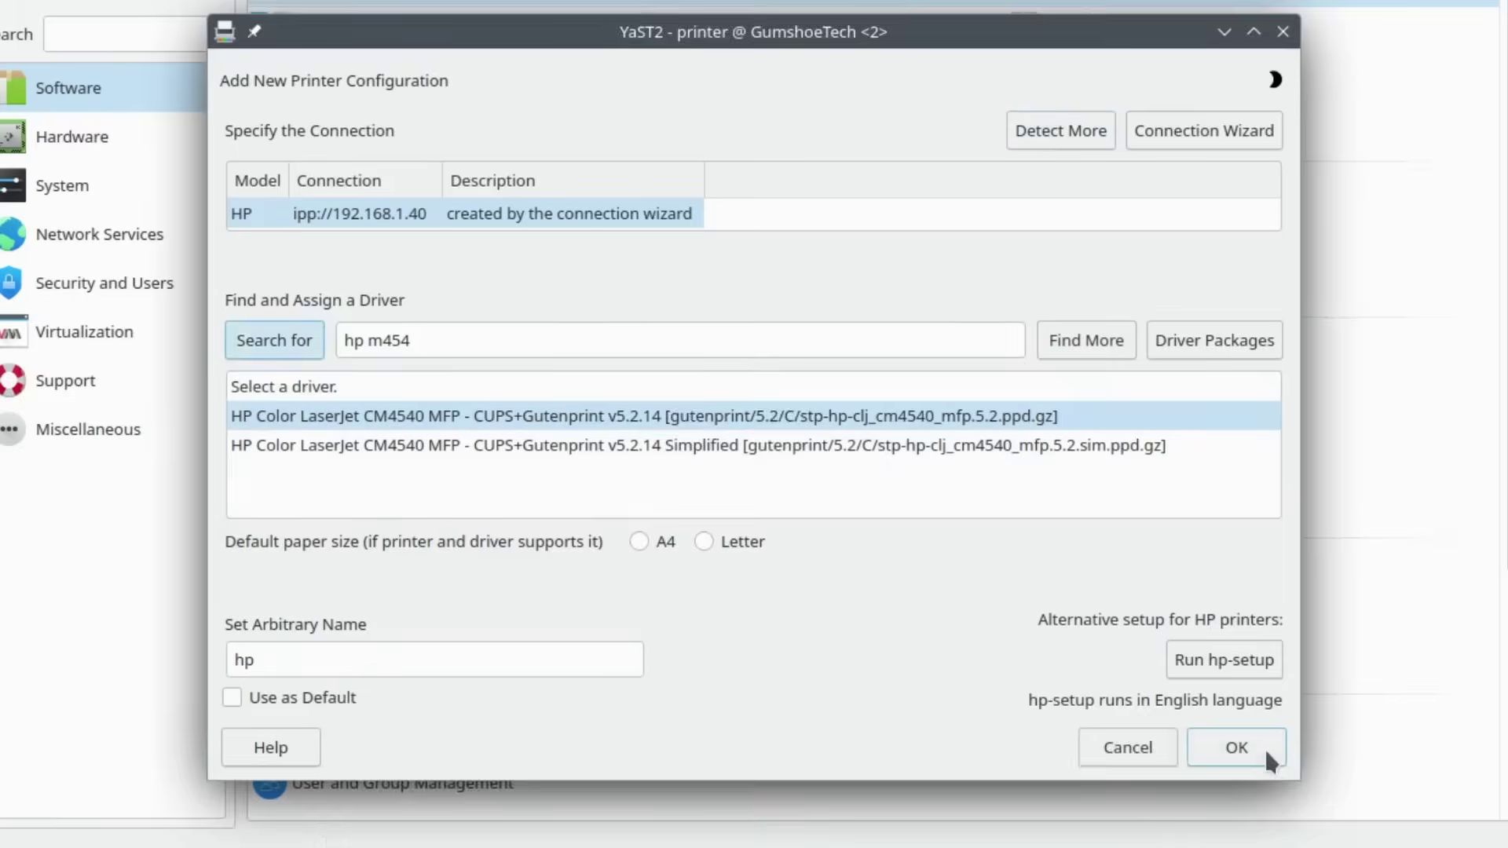
pyautogui.click(1260, 748)
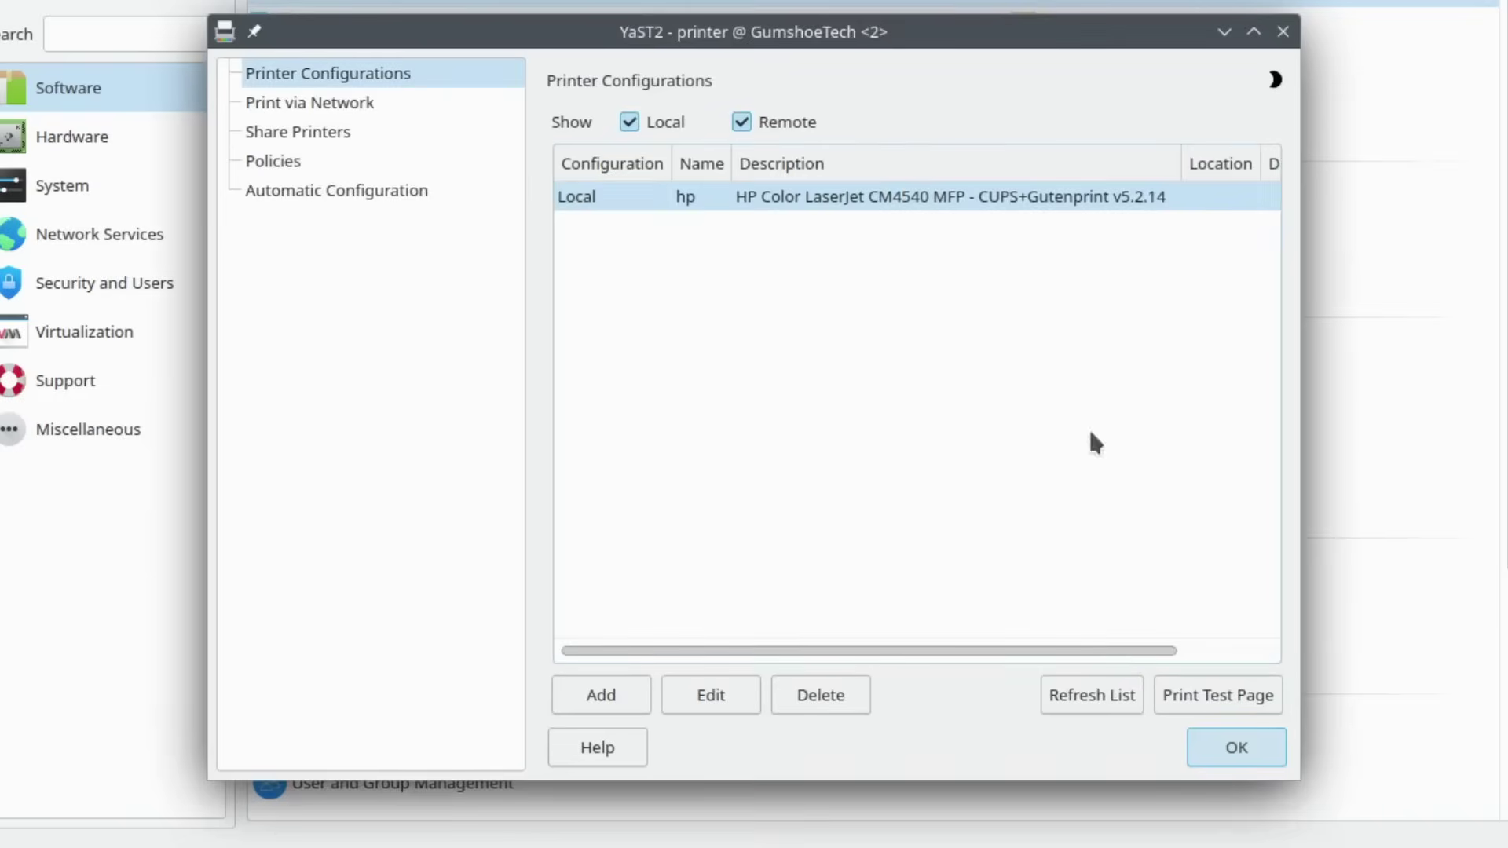
# - Print a single test page on the hp printer, report the printout as successful and delete all pending jobs
pyautogui.click(1213, 696)
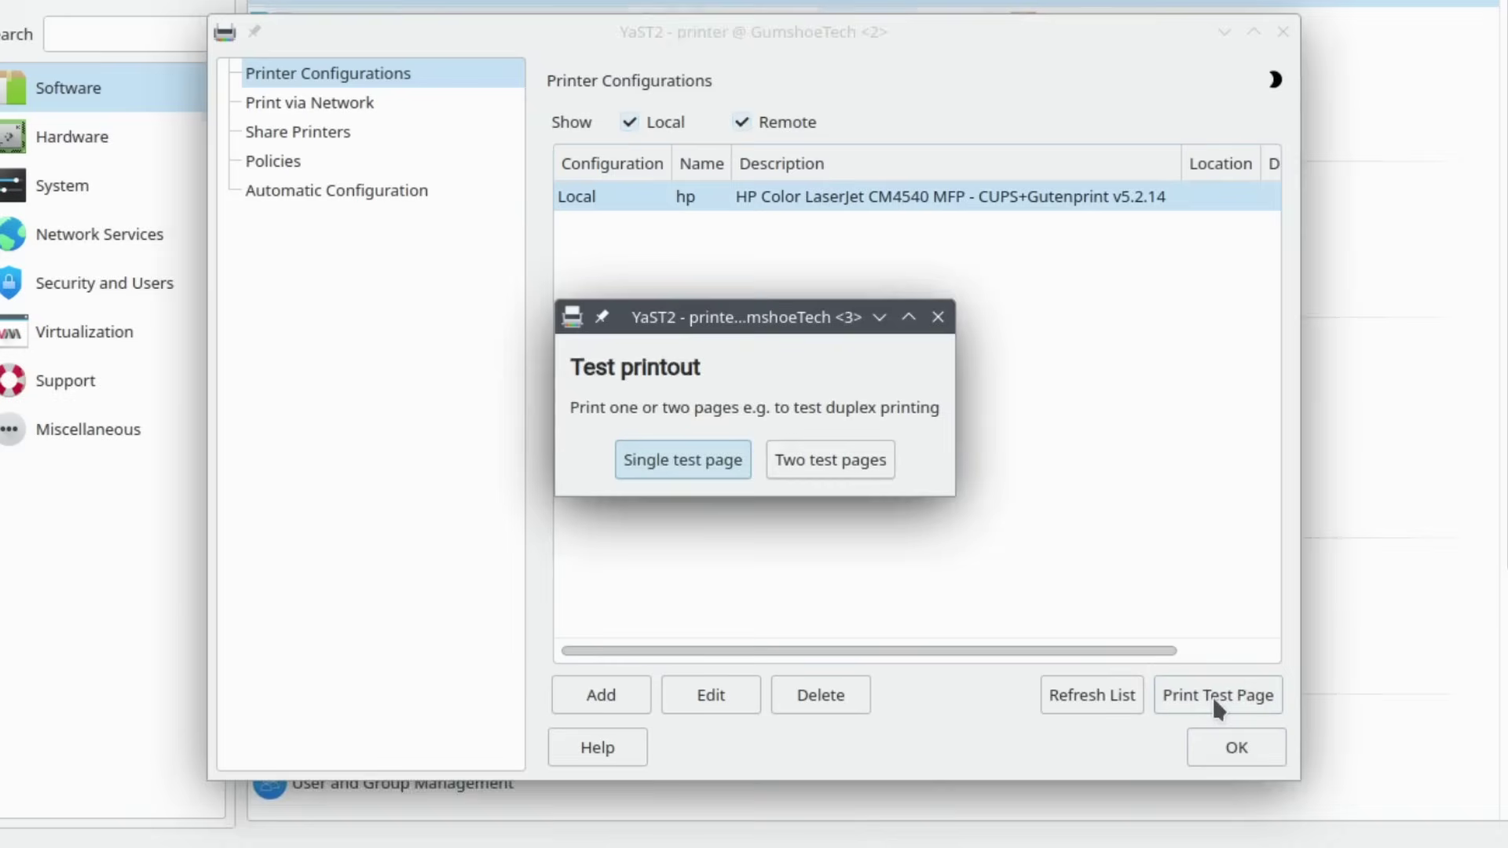
pyautogui.click(705, 460)
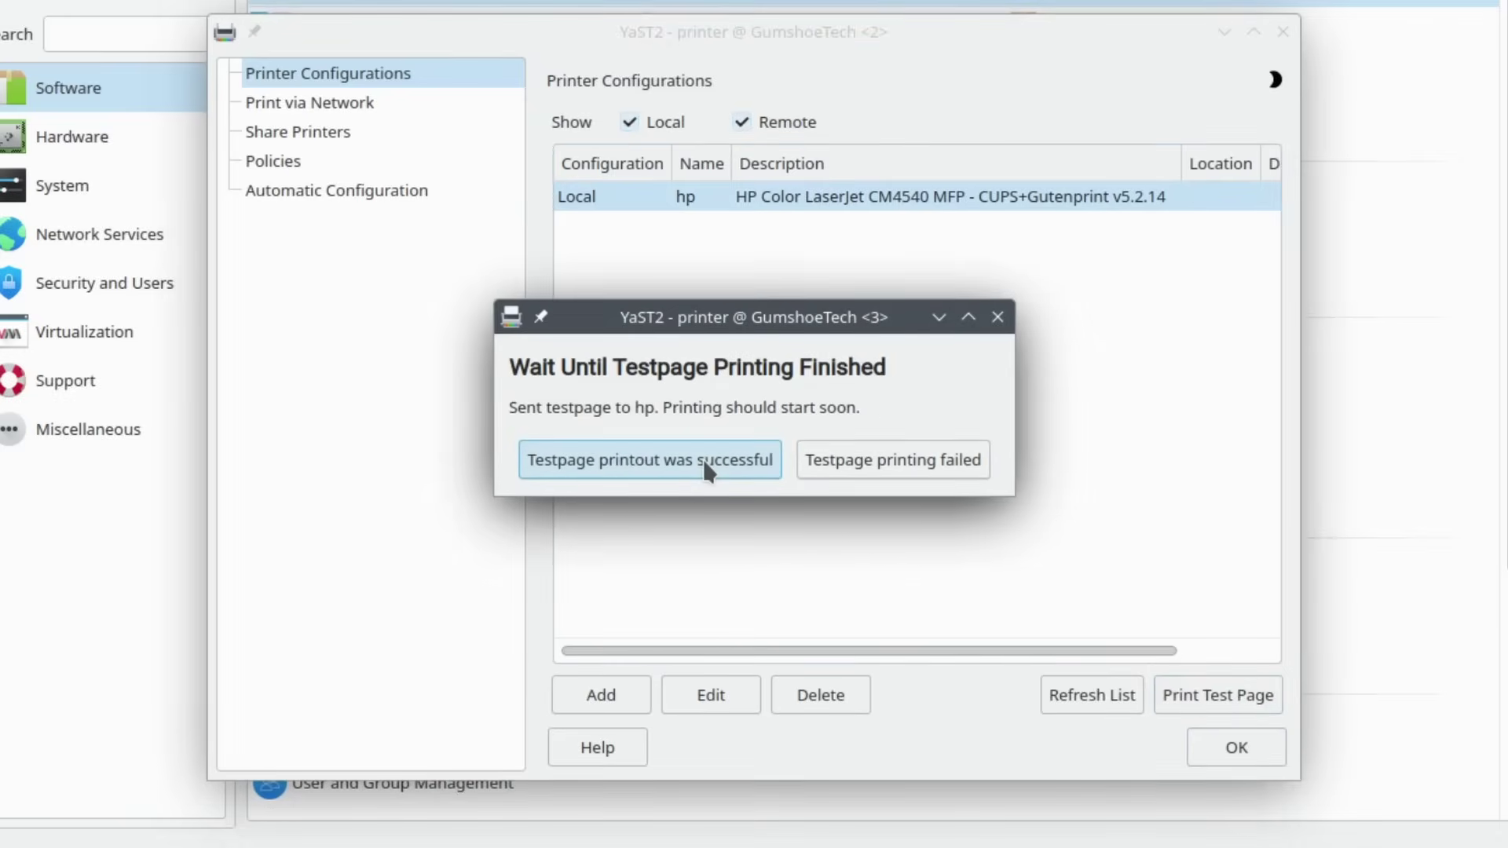
pyautogui.click(704, 458)
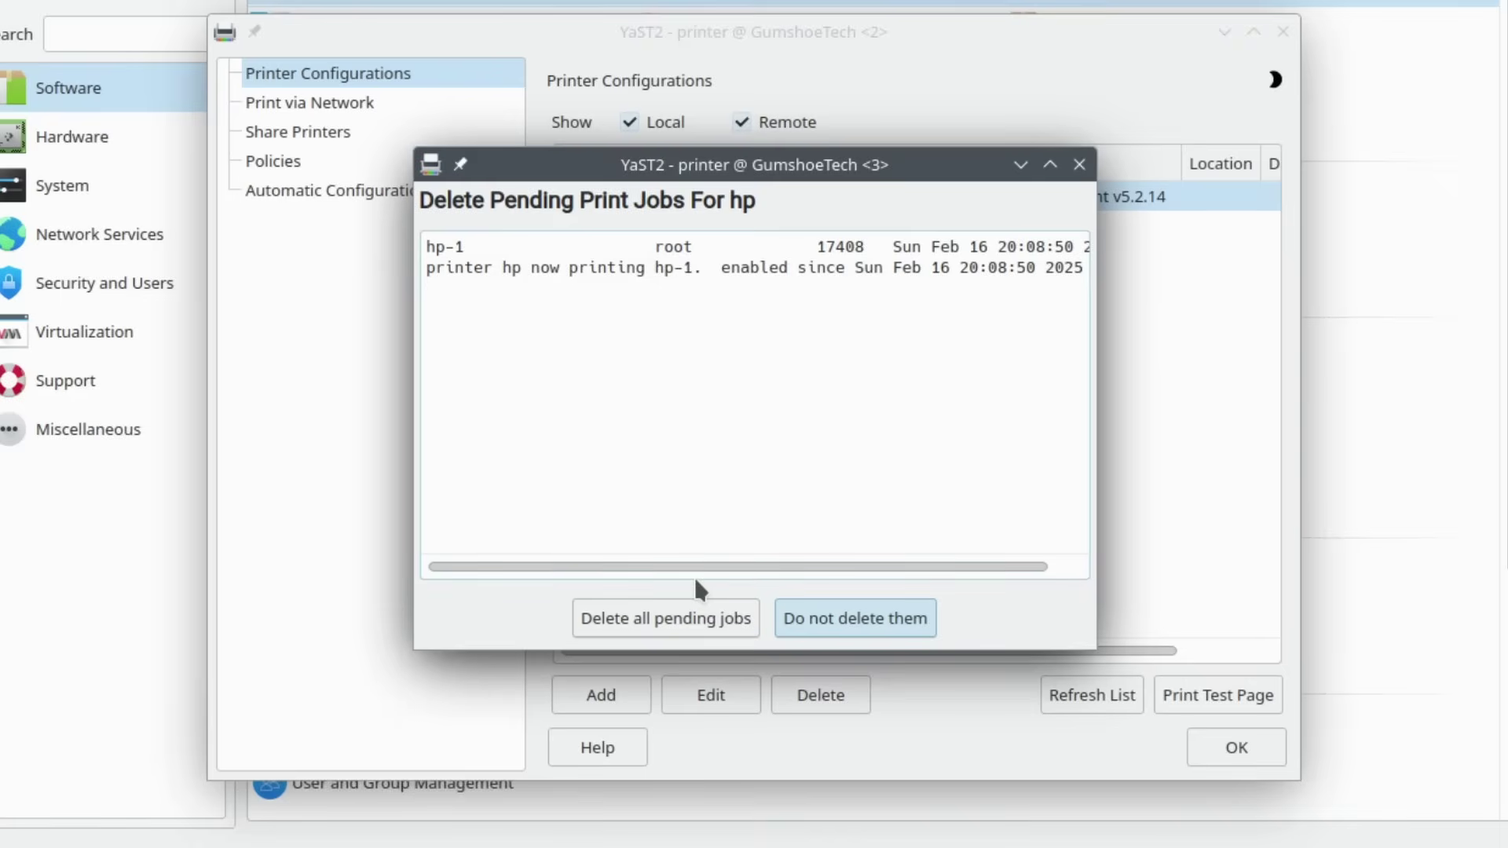
pyautogui.click(664, 618)
pyautogui.click(1228, 742)
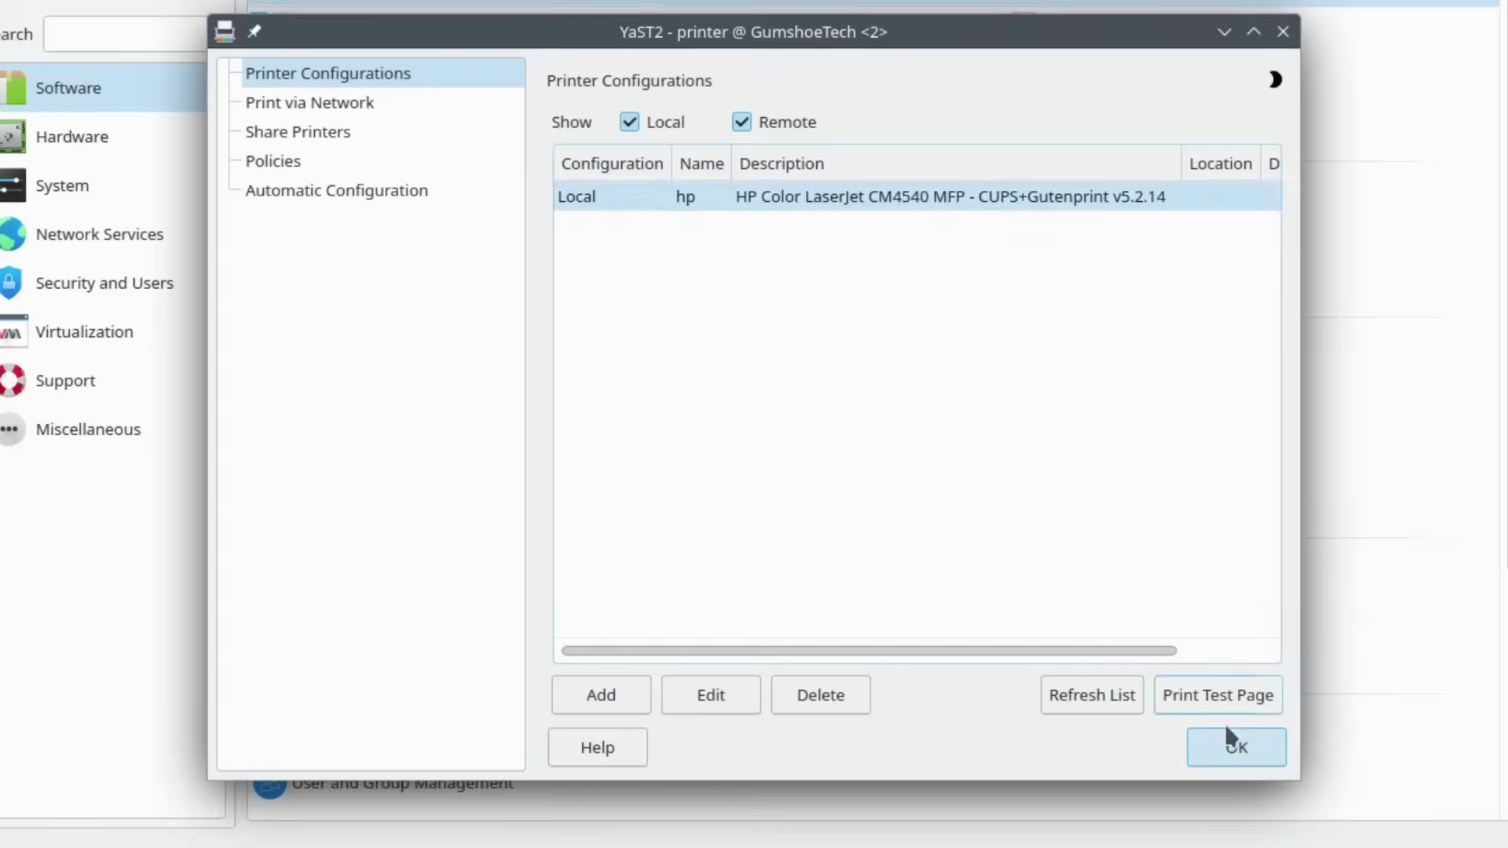
# - Repeat the single-page test print, clear the pending print jobs again and finish the printer configuration
pyautogui.click(1216, 696)
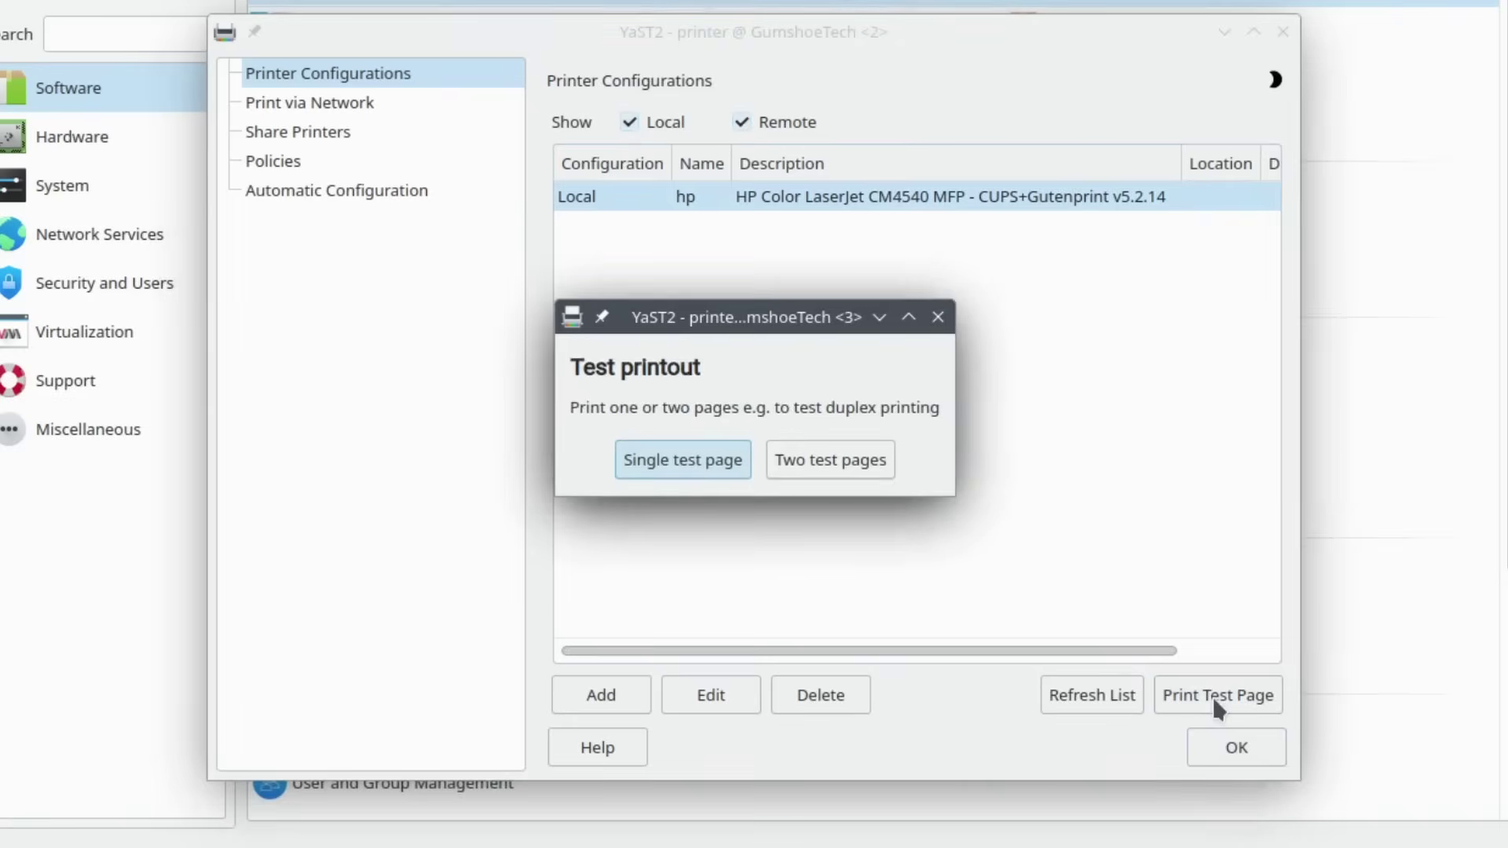
pyautogui.click(704, 458)
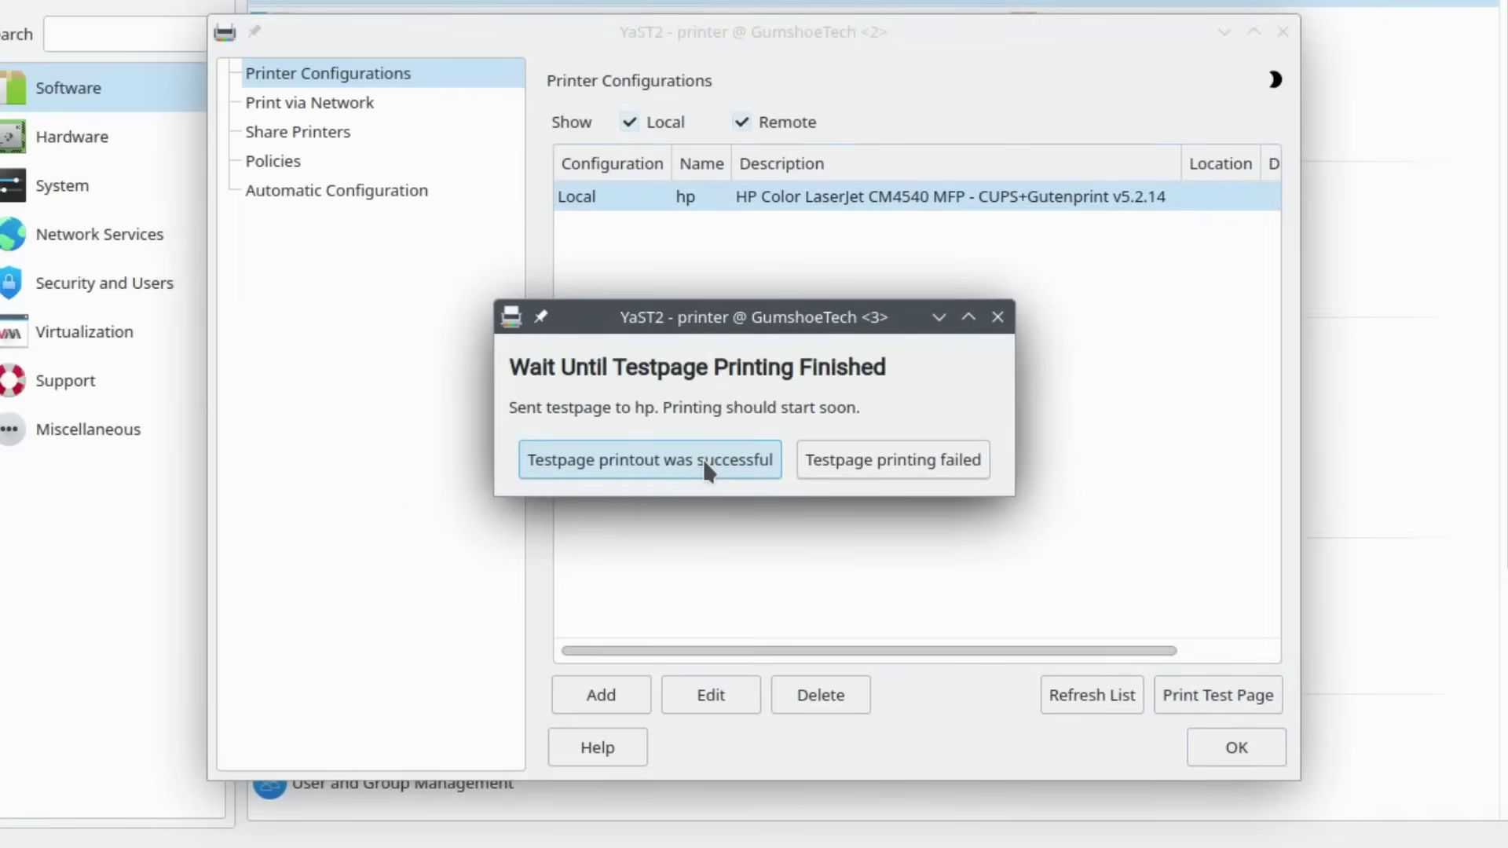
pyautogui.click(704, 458)
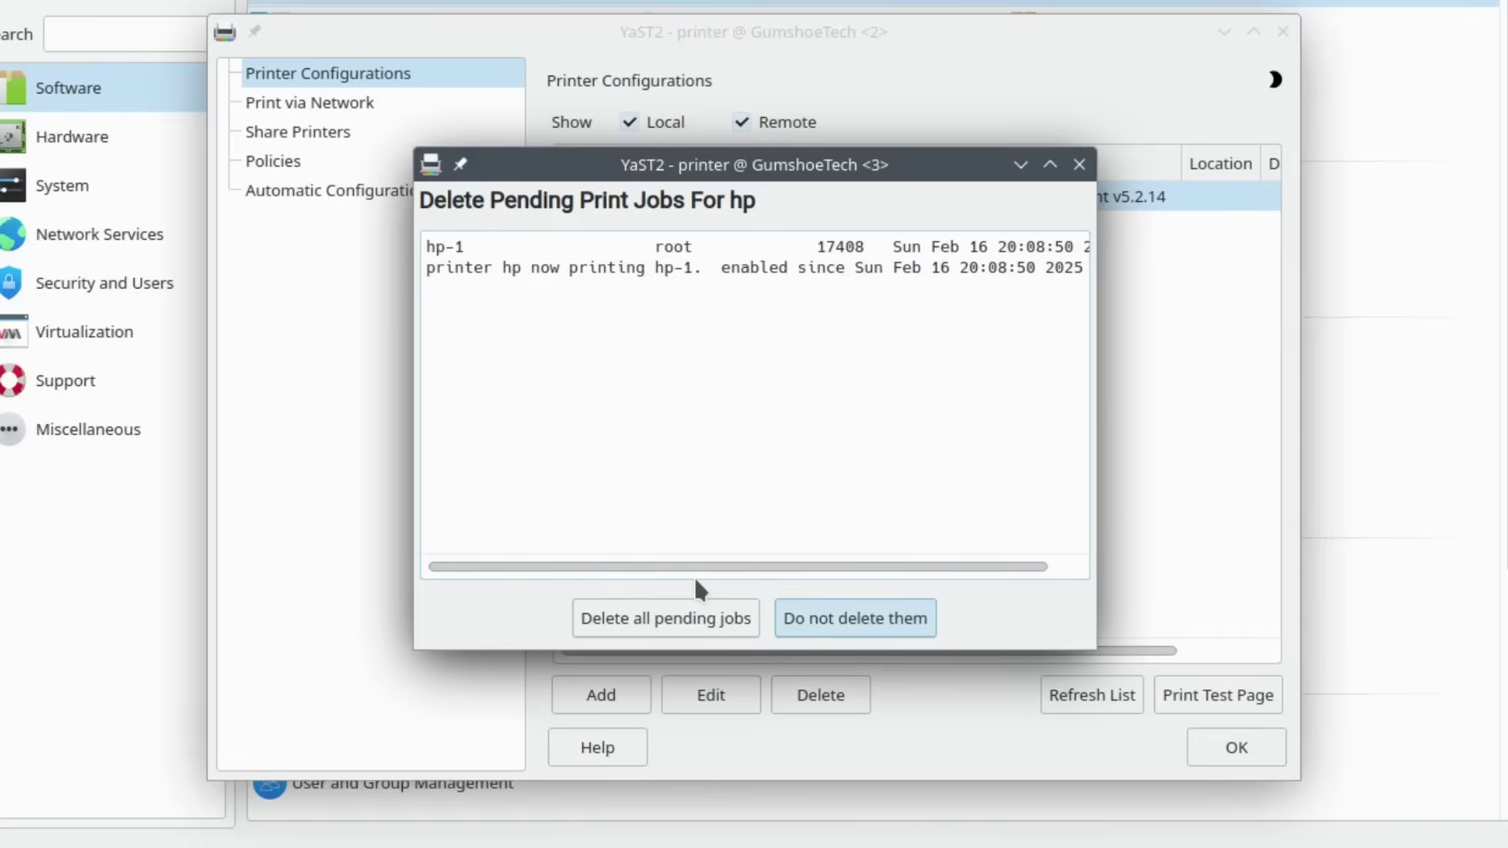
pyautogui.click(706, 620)
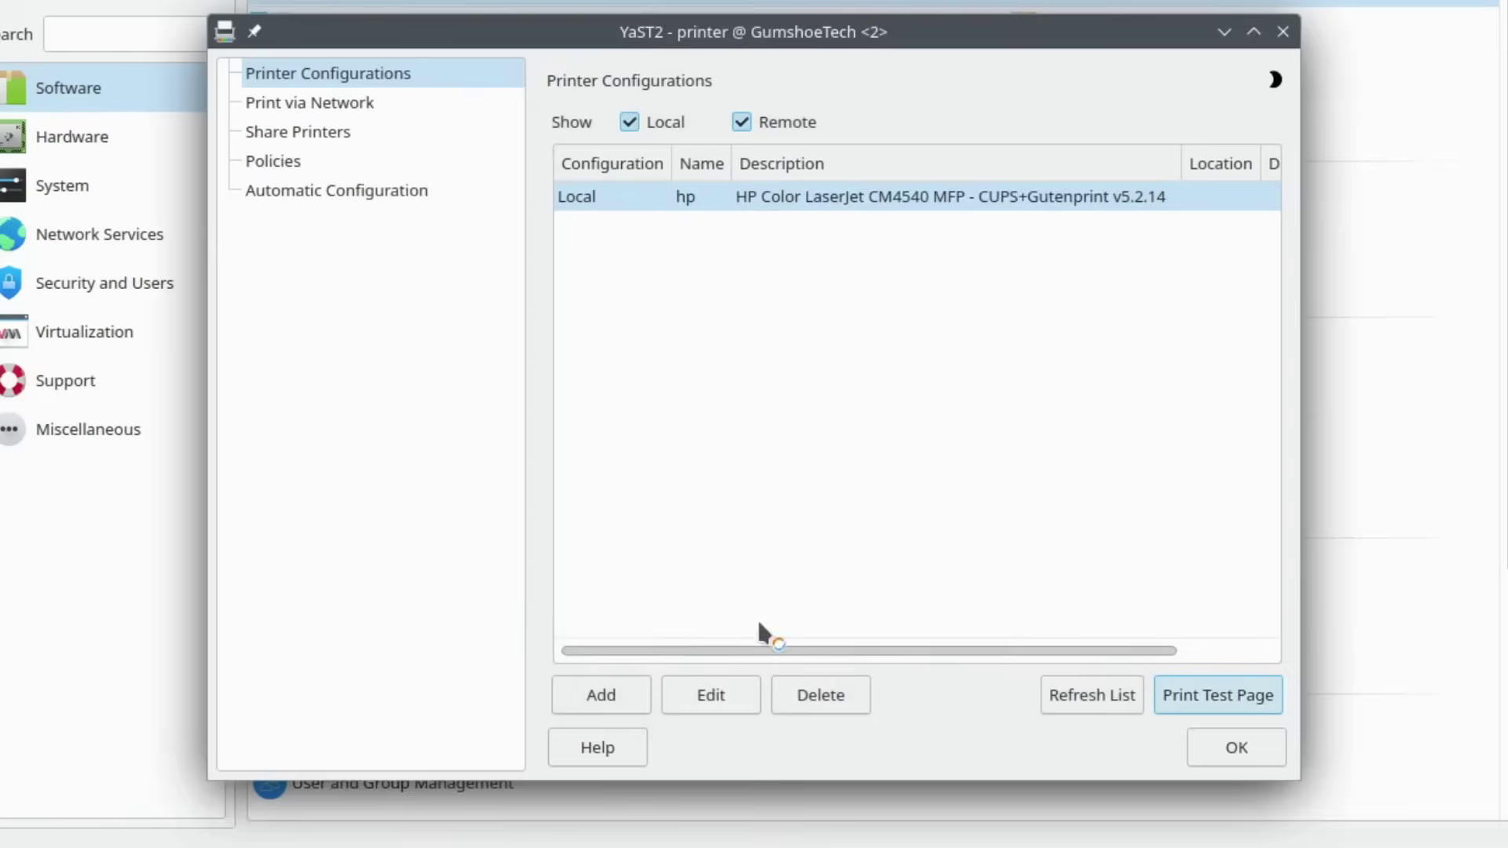
pyautogui.click(1233, 747)
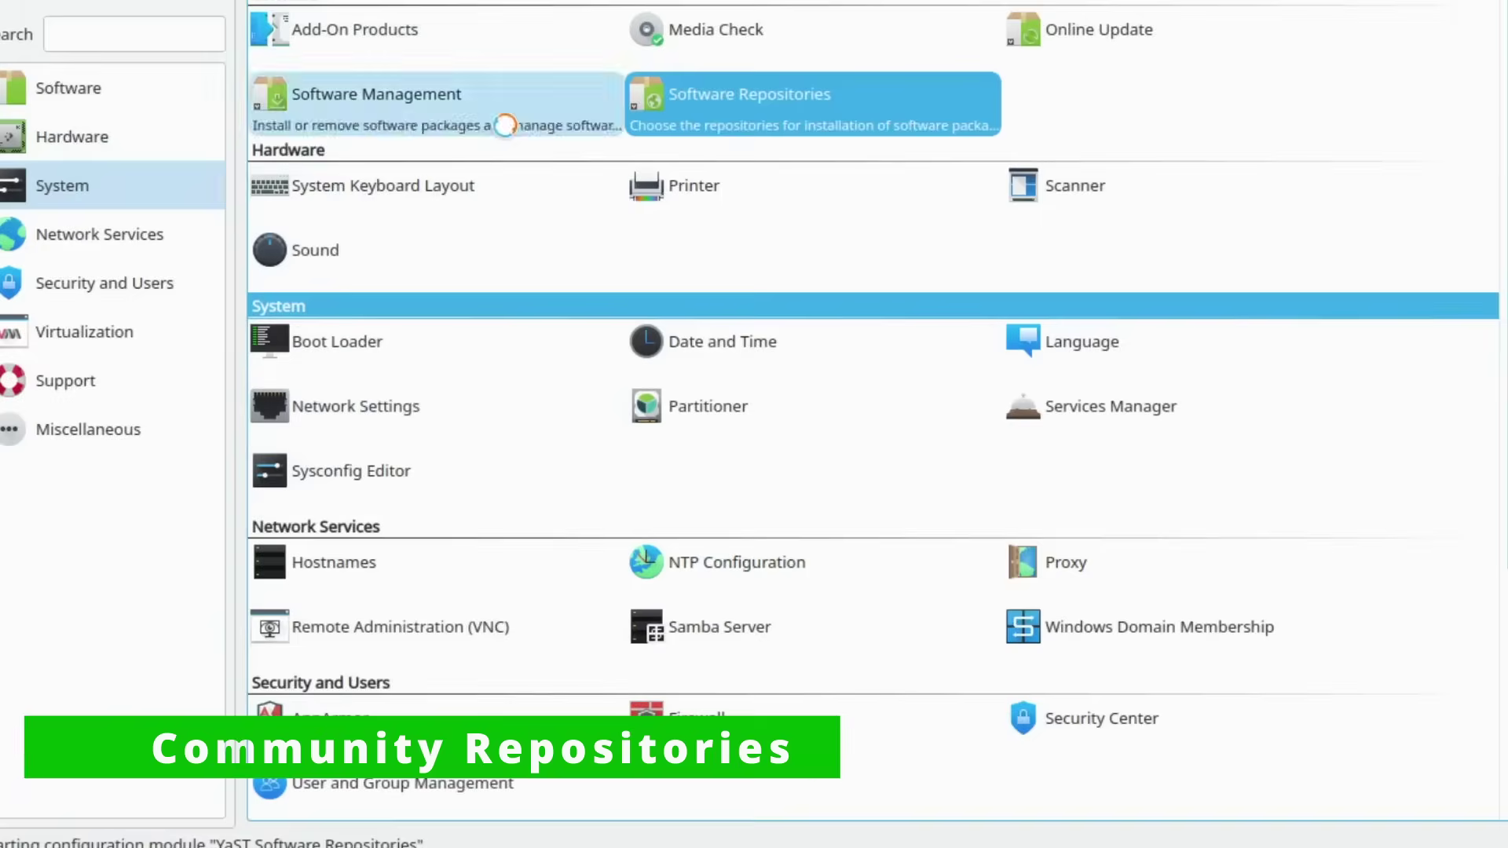
# - Start adding a software repository and choose Community Repositories as its source
pyautogui.scroll(-1, 349, 327)
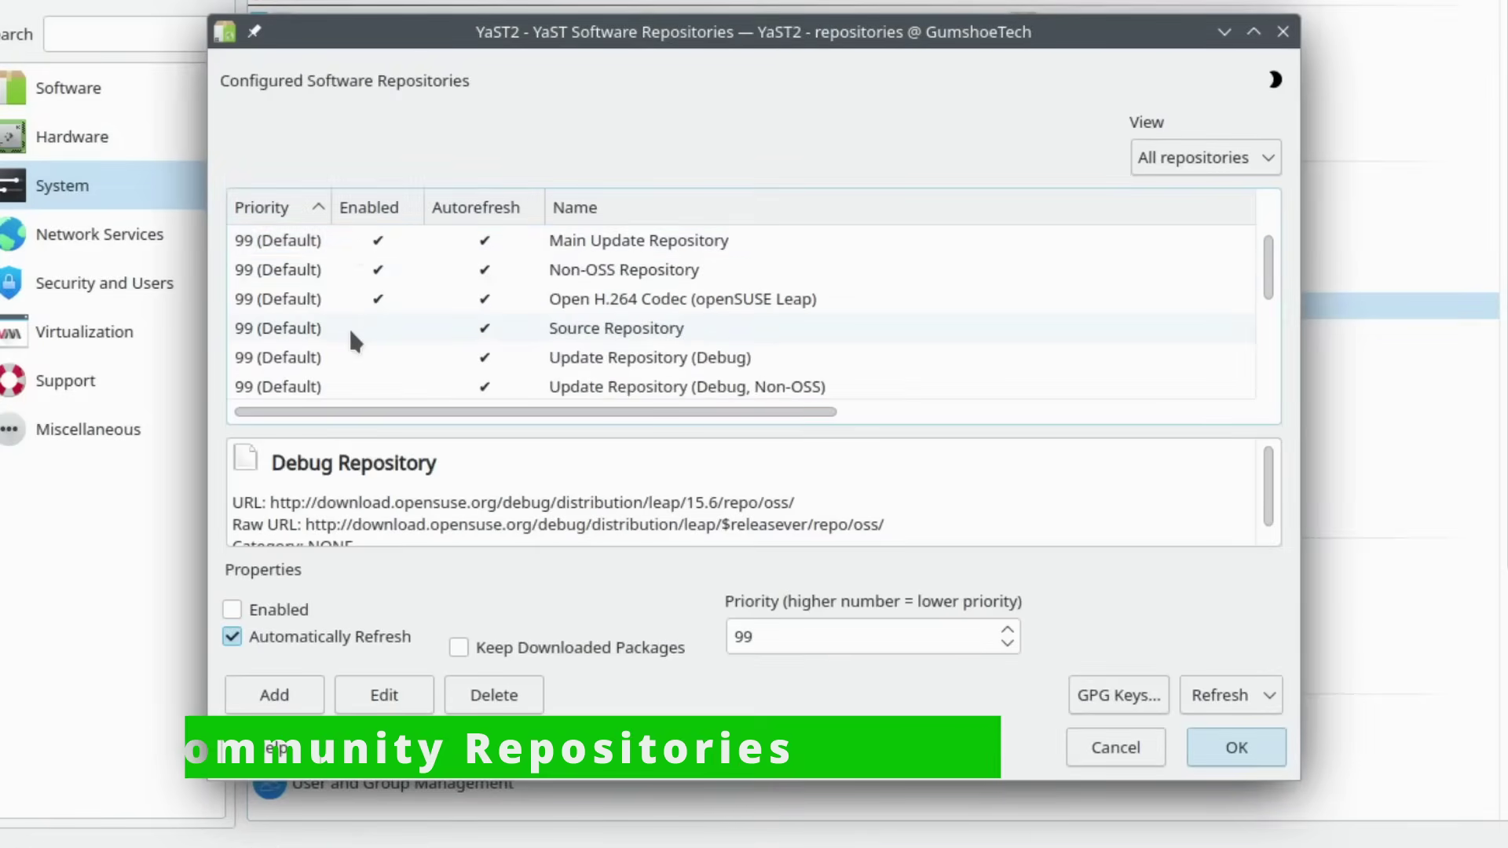
pyautogui.scroll(-3, 348, 330)
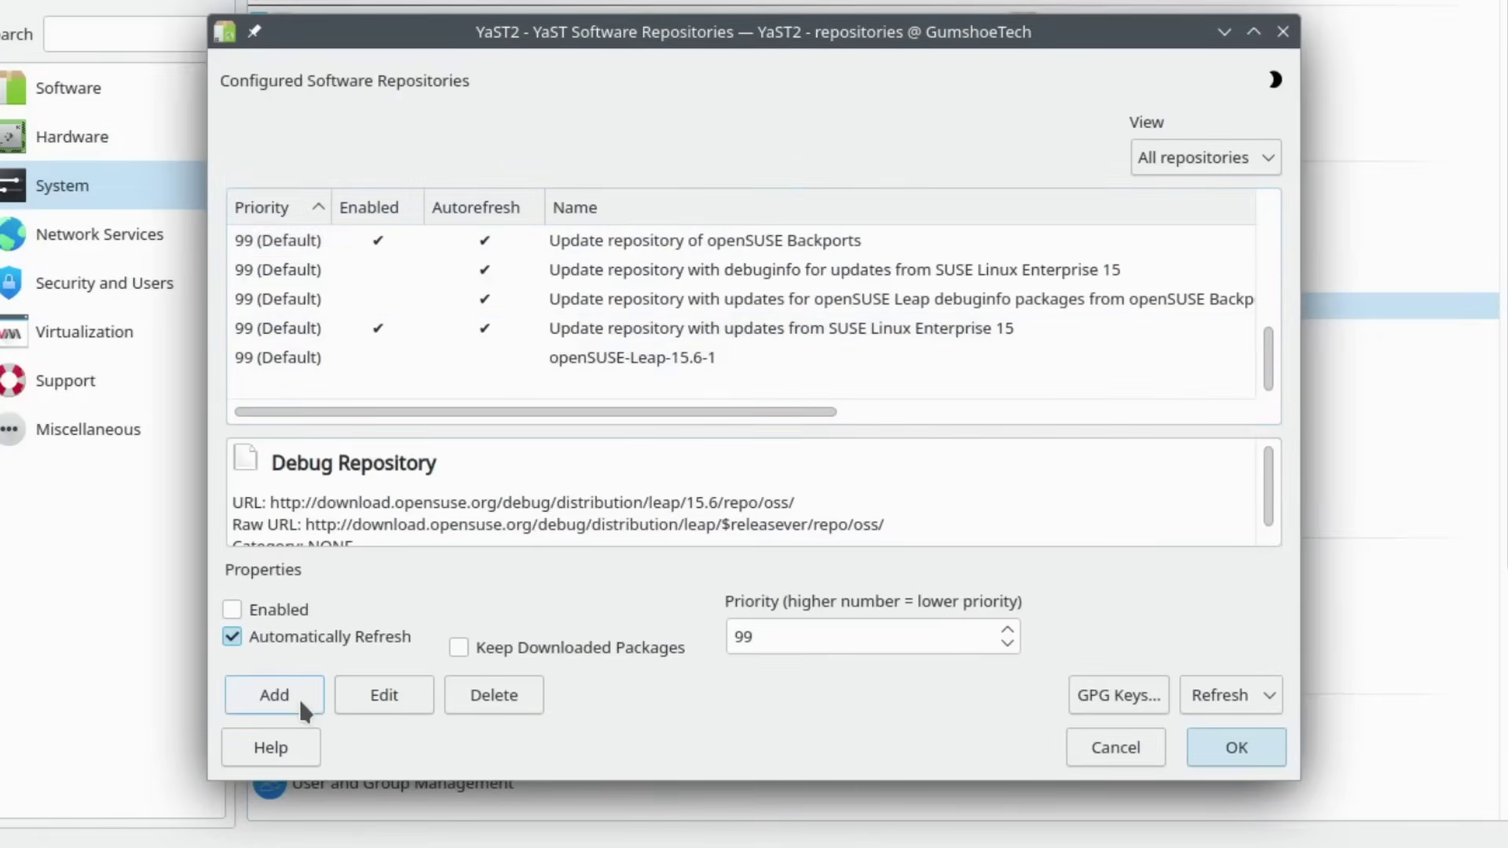
pyautogui.click(275, 696)
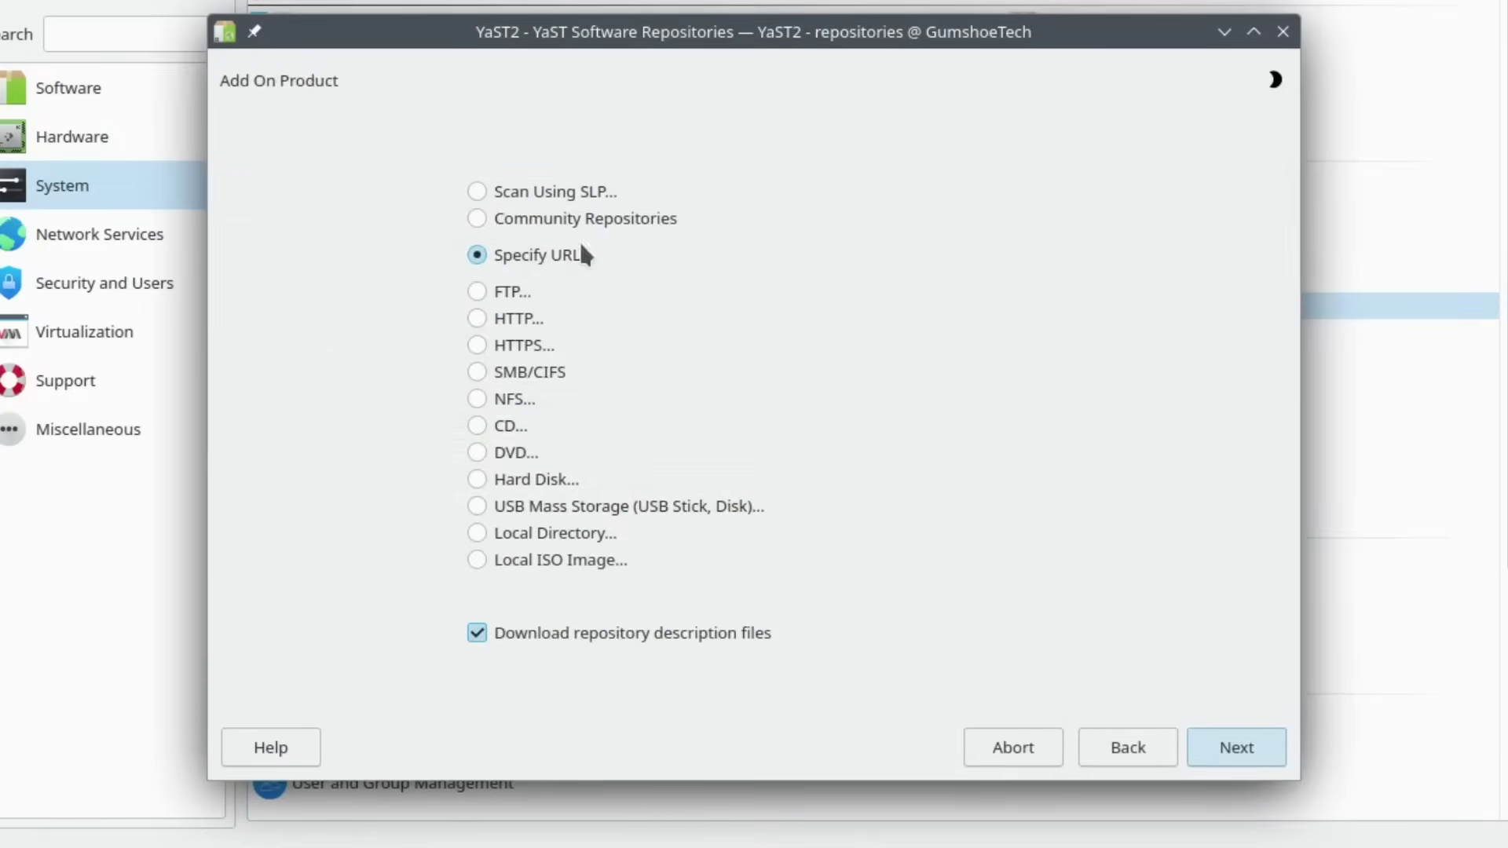
pyautogui.click(523, 219)
pyautogui.click(1235, 746)
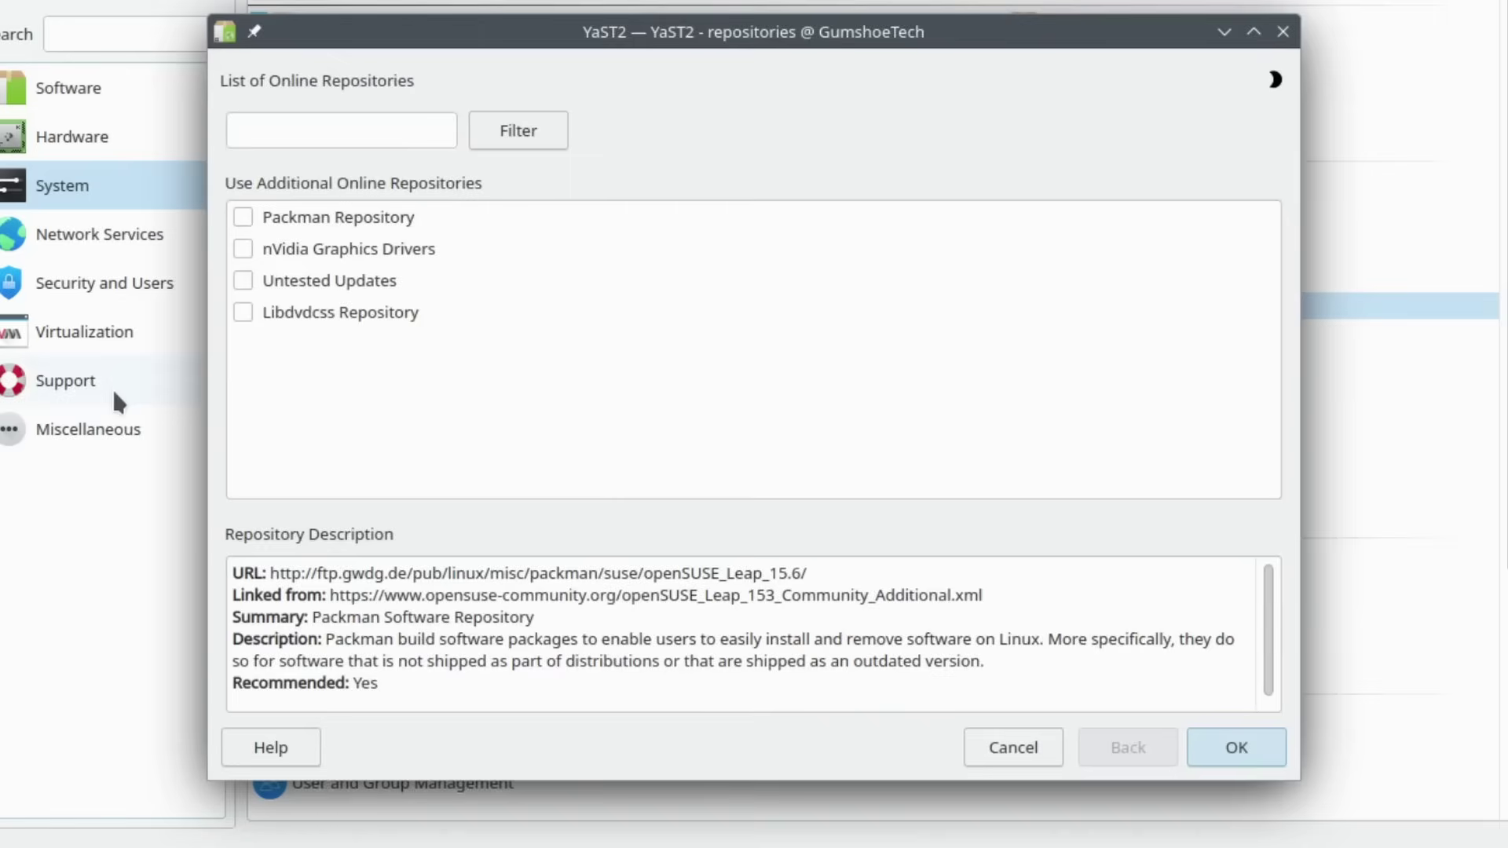
# - Add the Packman Repository and nVidia Graphics Drivers online repositories and trust the GnuPG keys of both
pyautogui.click(243, 217)
pyautogui.click(243, 249)
pyautogui.click(1215, 746)
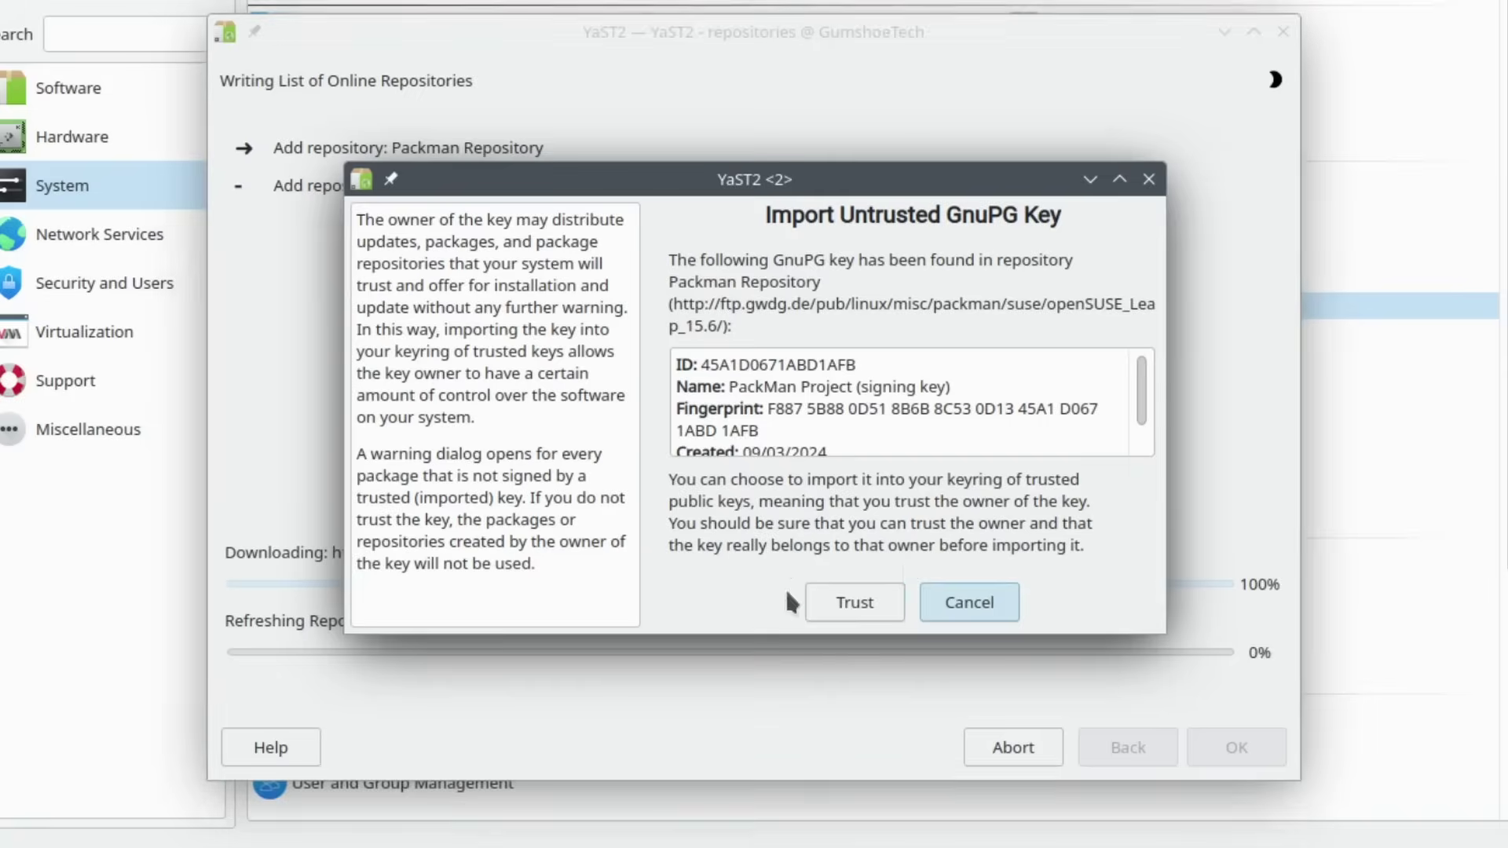
pyautogui.click(864, 601)
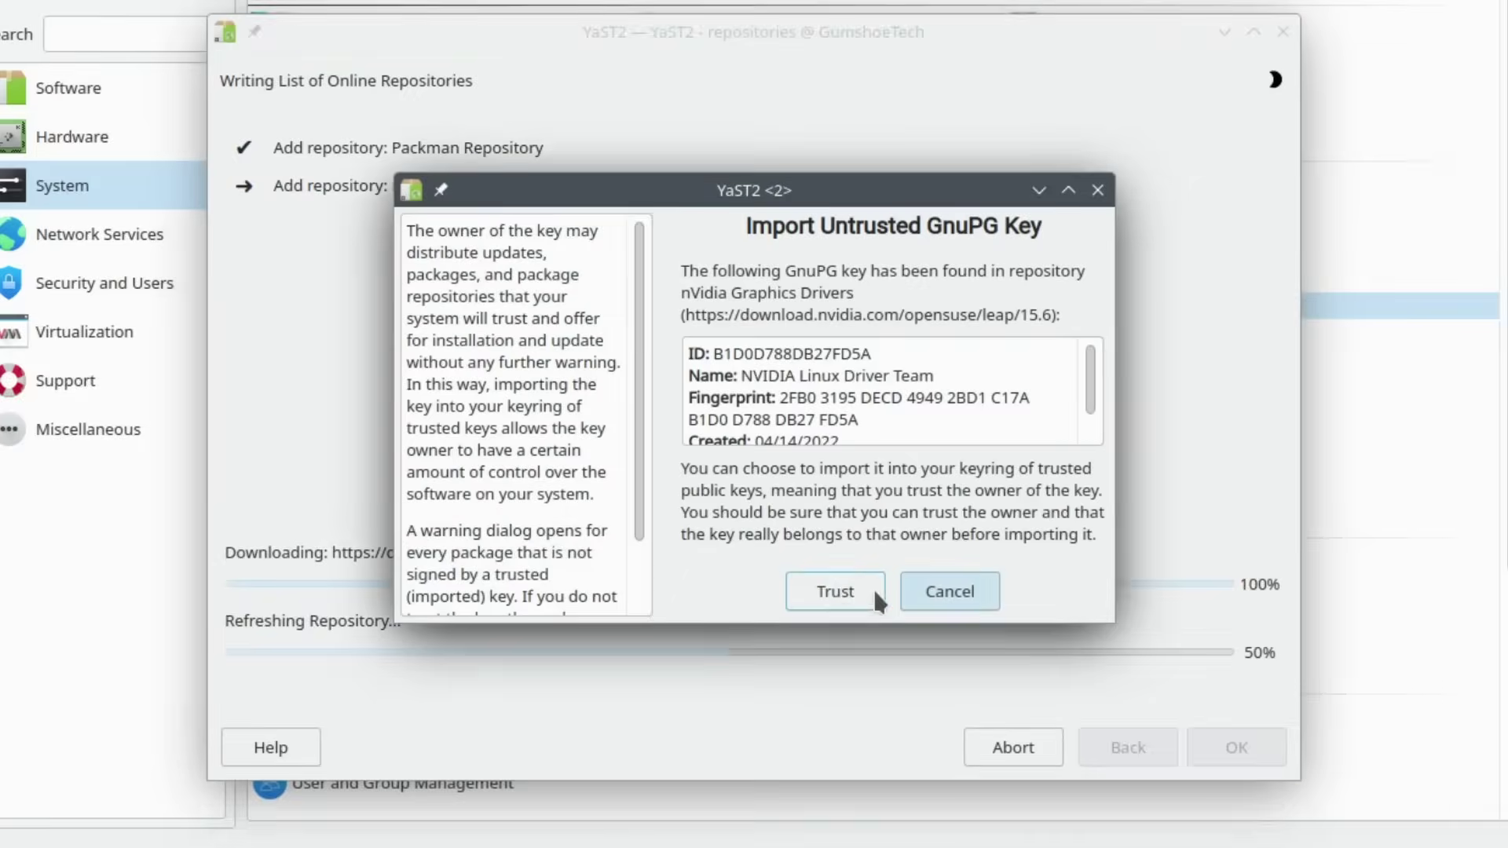
pyautogui.click(837, 588)
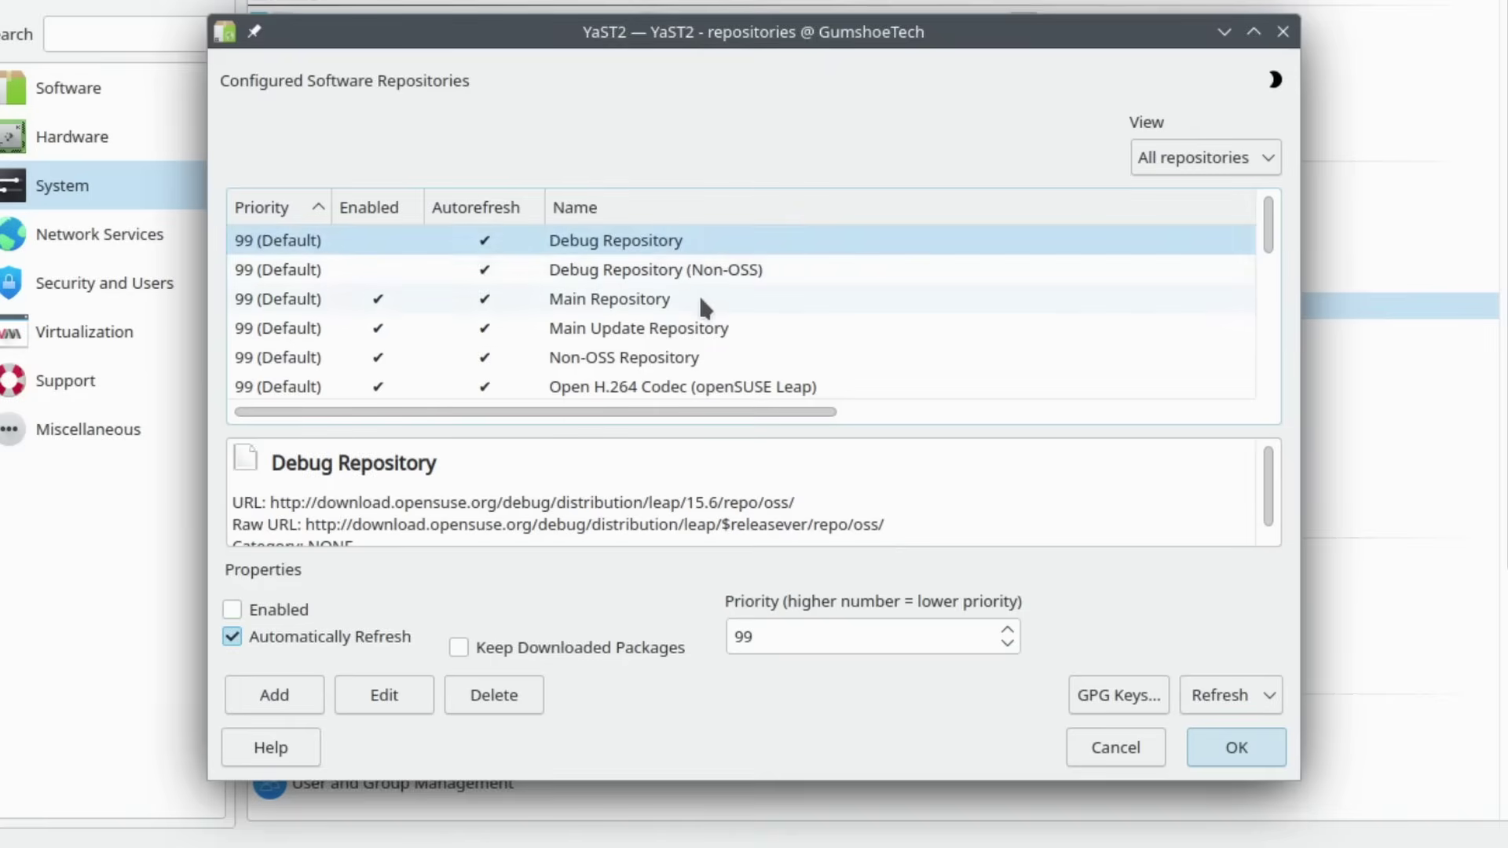
# - Set the Packman Repository's priority to 79 and save the repository configuration
pyautogui.moveTo(1259, 230); pyautogui.dragTo(1252, 358)
pyautogui.click(365, 323)
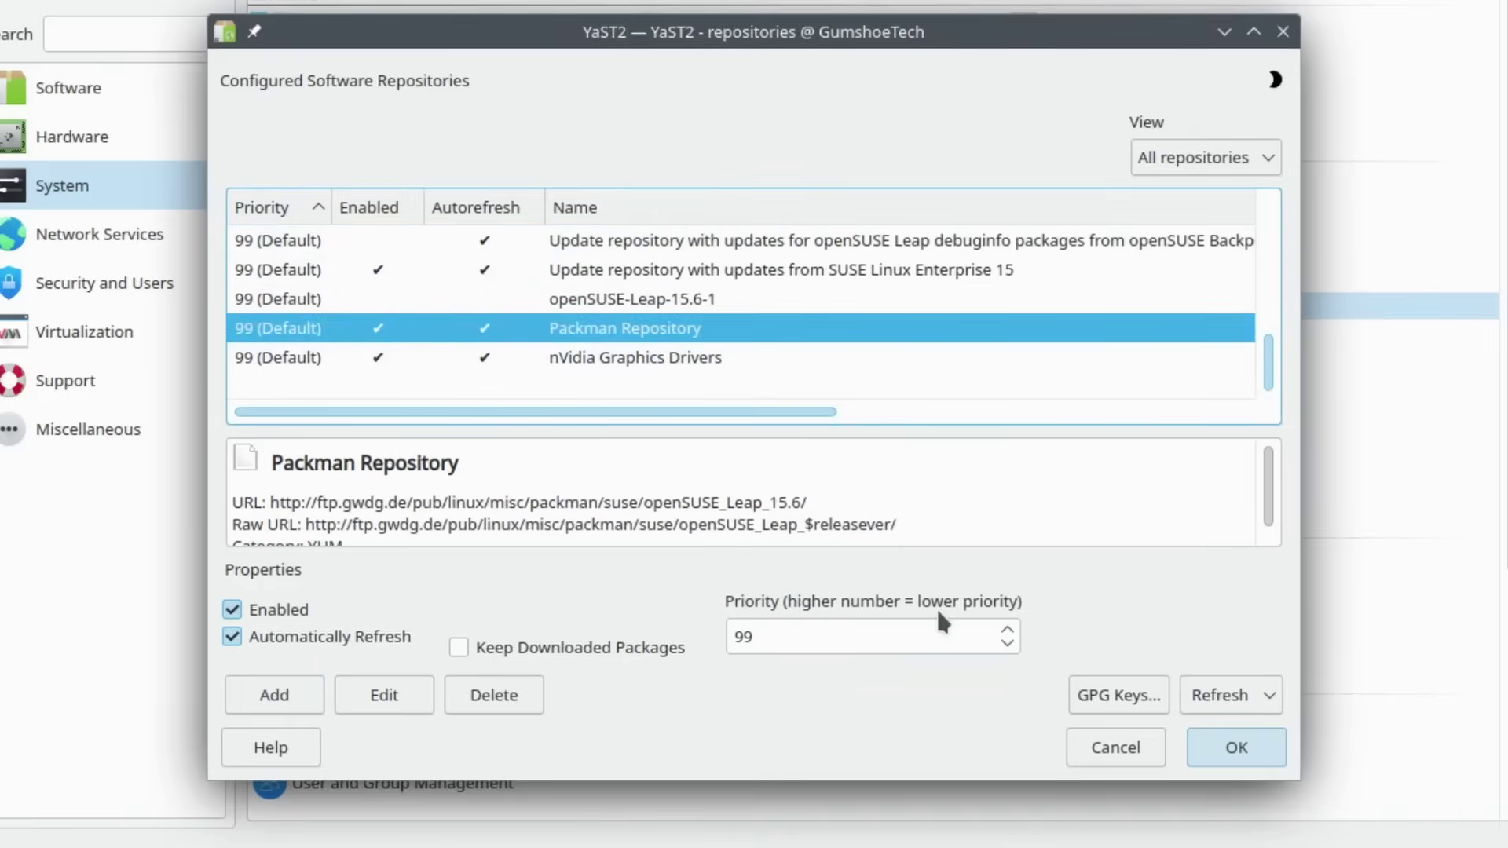
pyautogui.scroll(-13, 1009, 640)
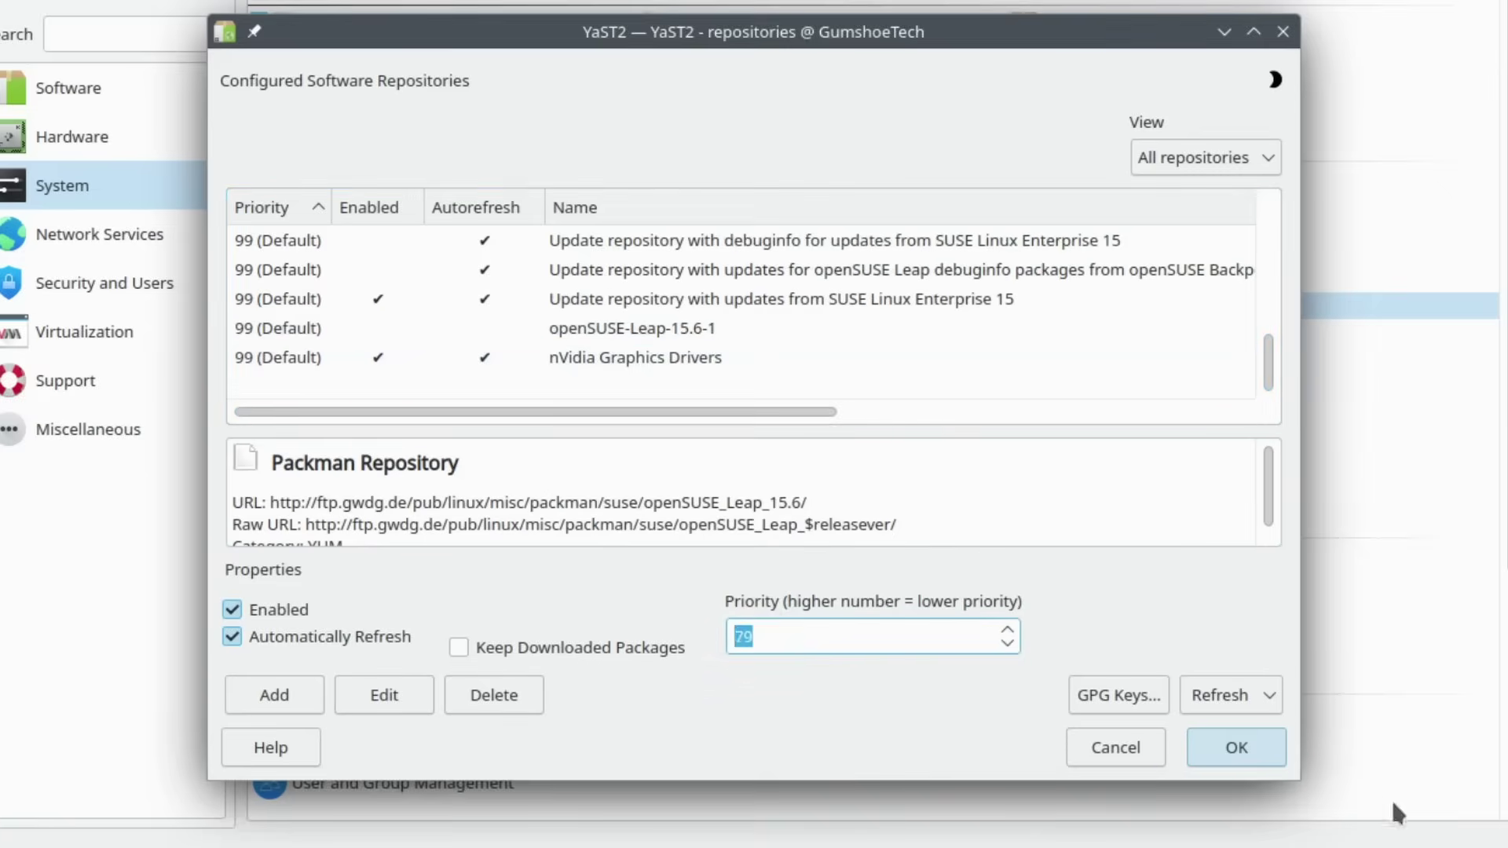
pyautogui.click(1273, 747)
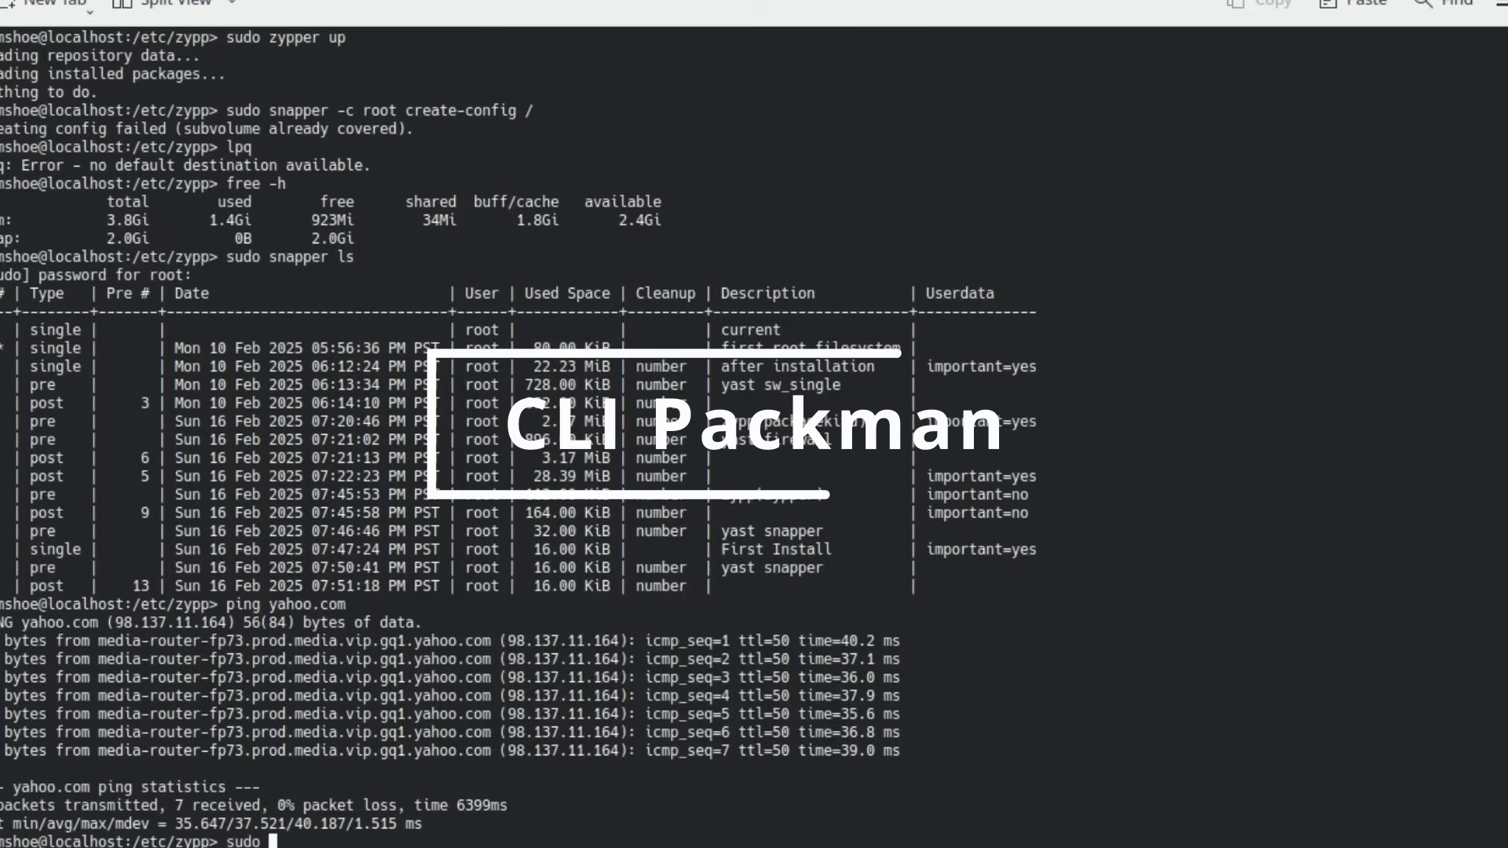
pyautogui.write('zypper ar -cfp')
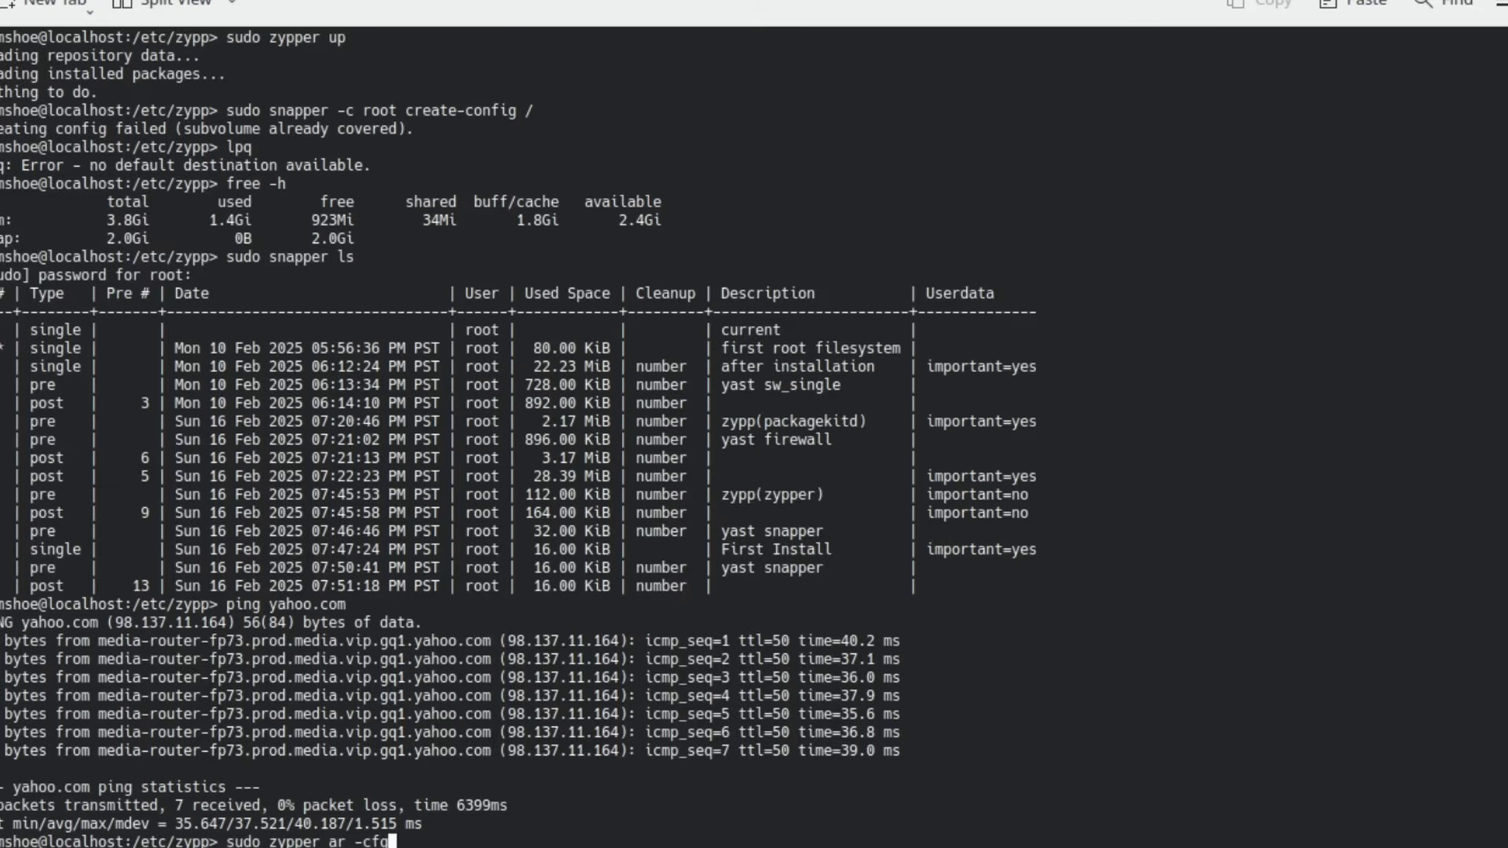
pyautogui.press('BackSpace')
pyautogui.press('BackSpace')
pyautogui.write("p 90 'https://ftp.")
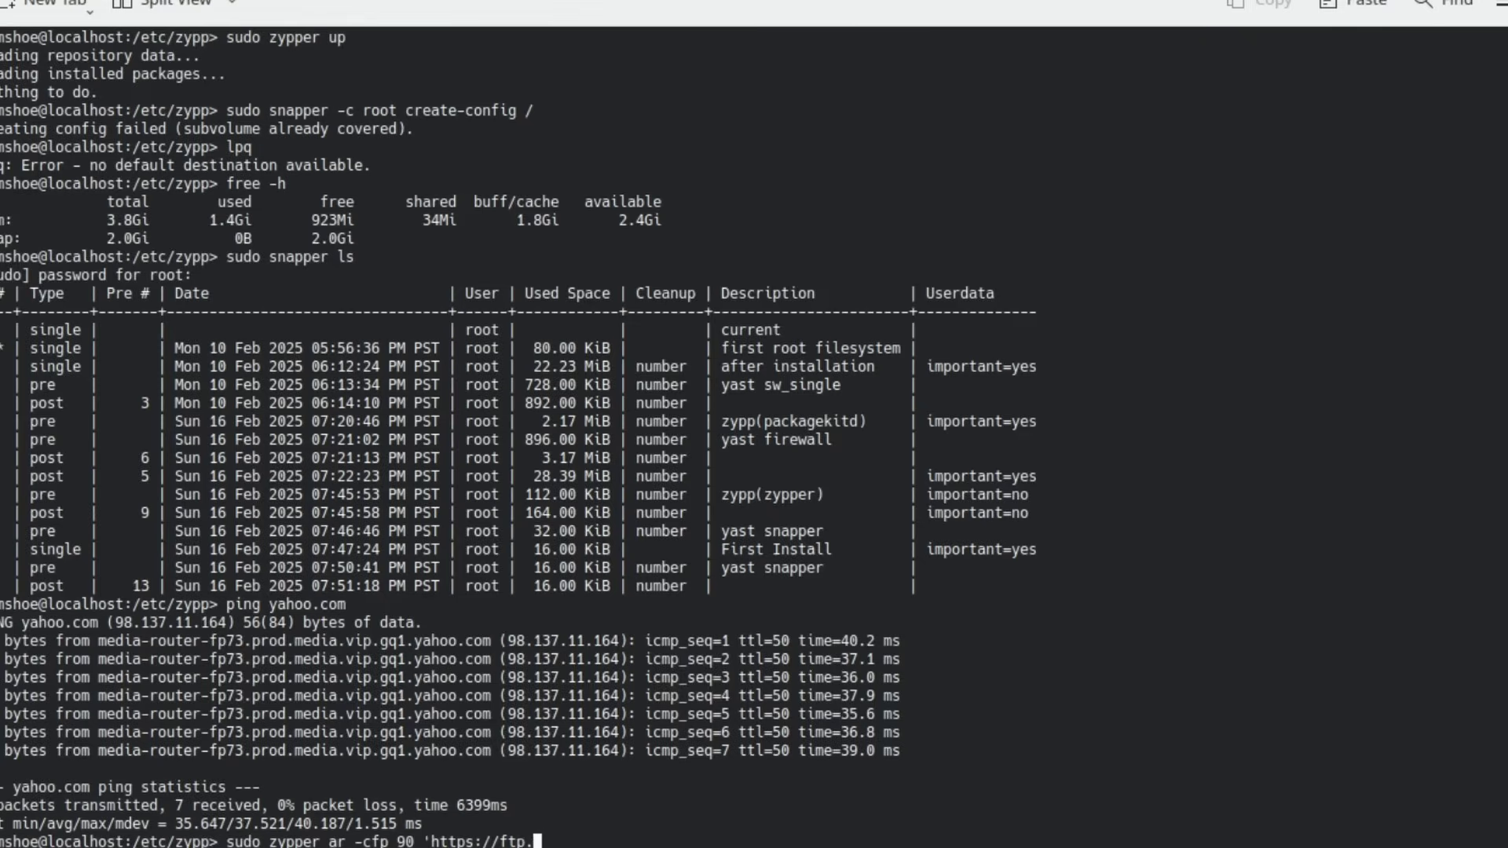
pyautogui.write('gwdg.de/pub/linux')
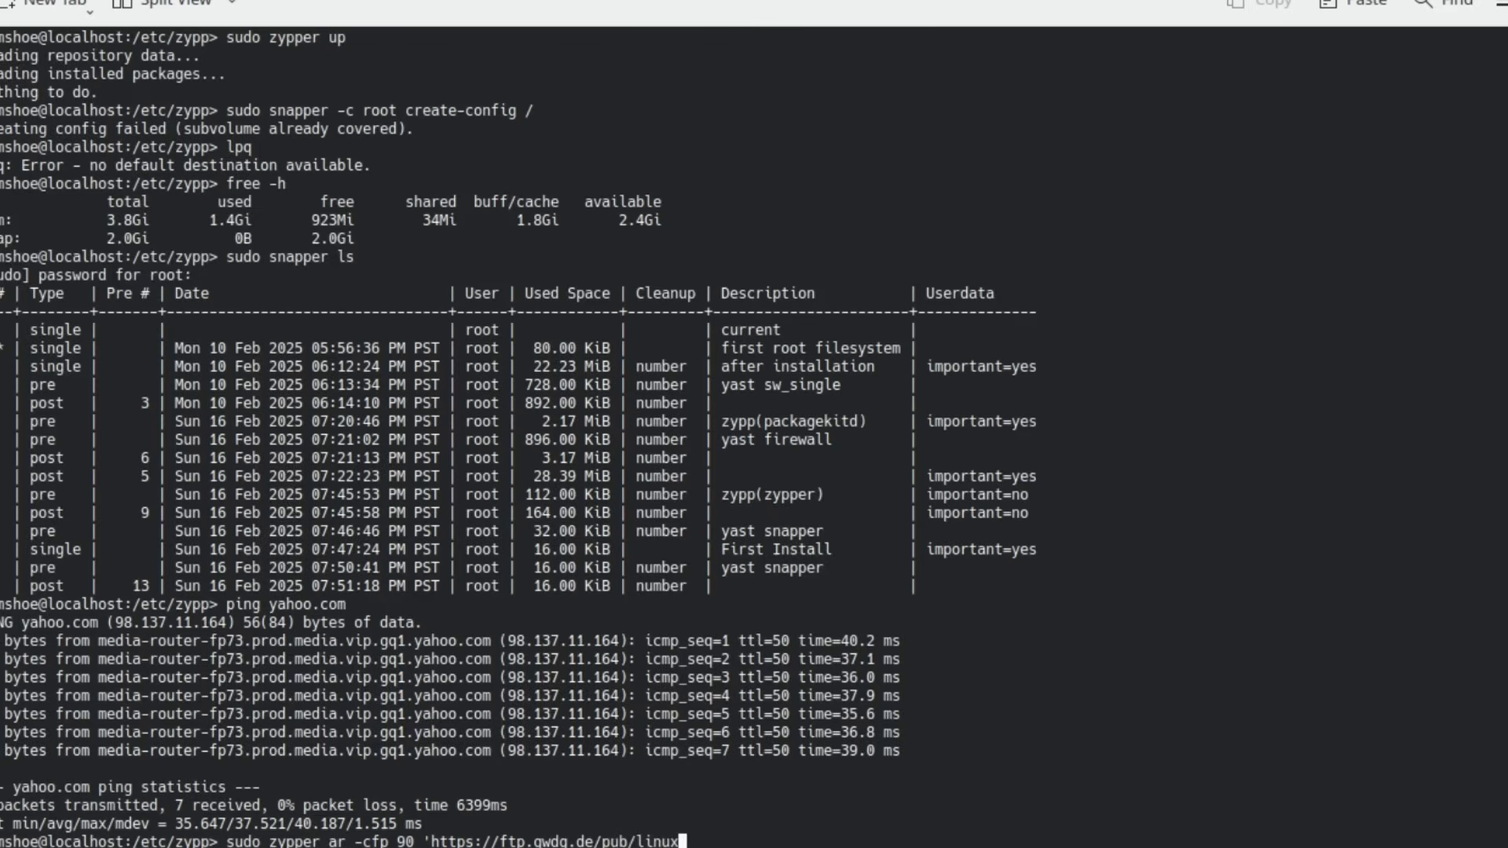
pyautogui.write('/misc/packma')
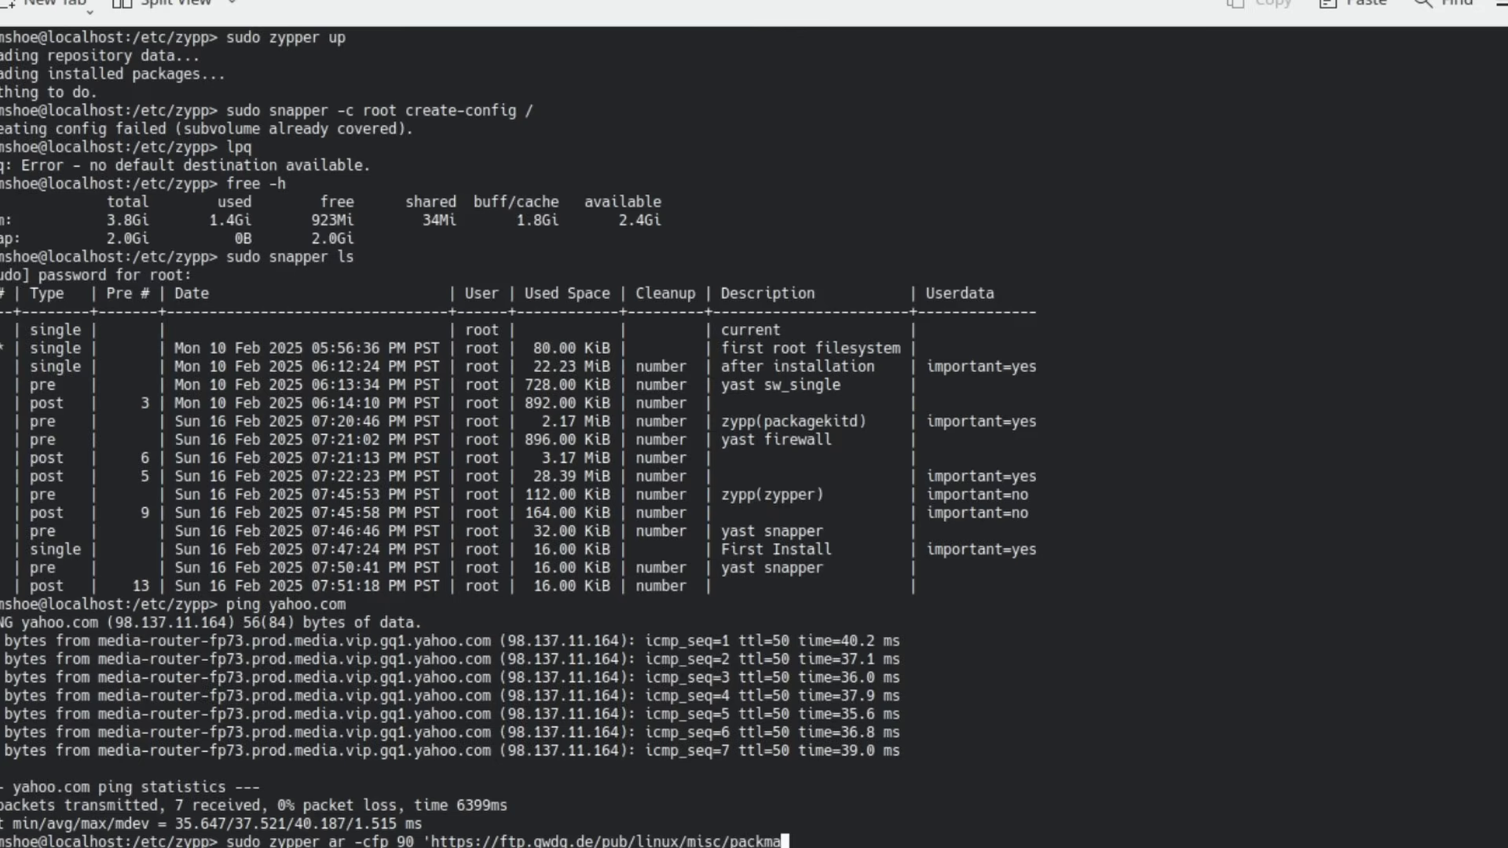
pyautogui.write('n/suse/openSUSE_')
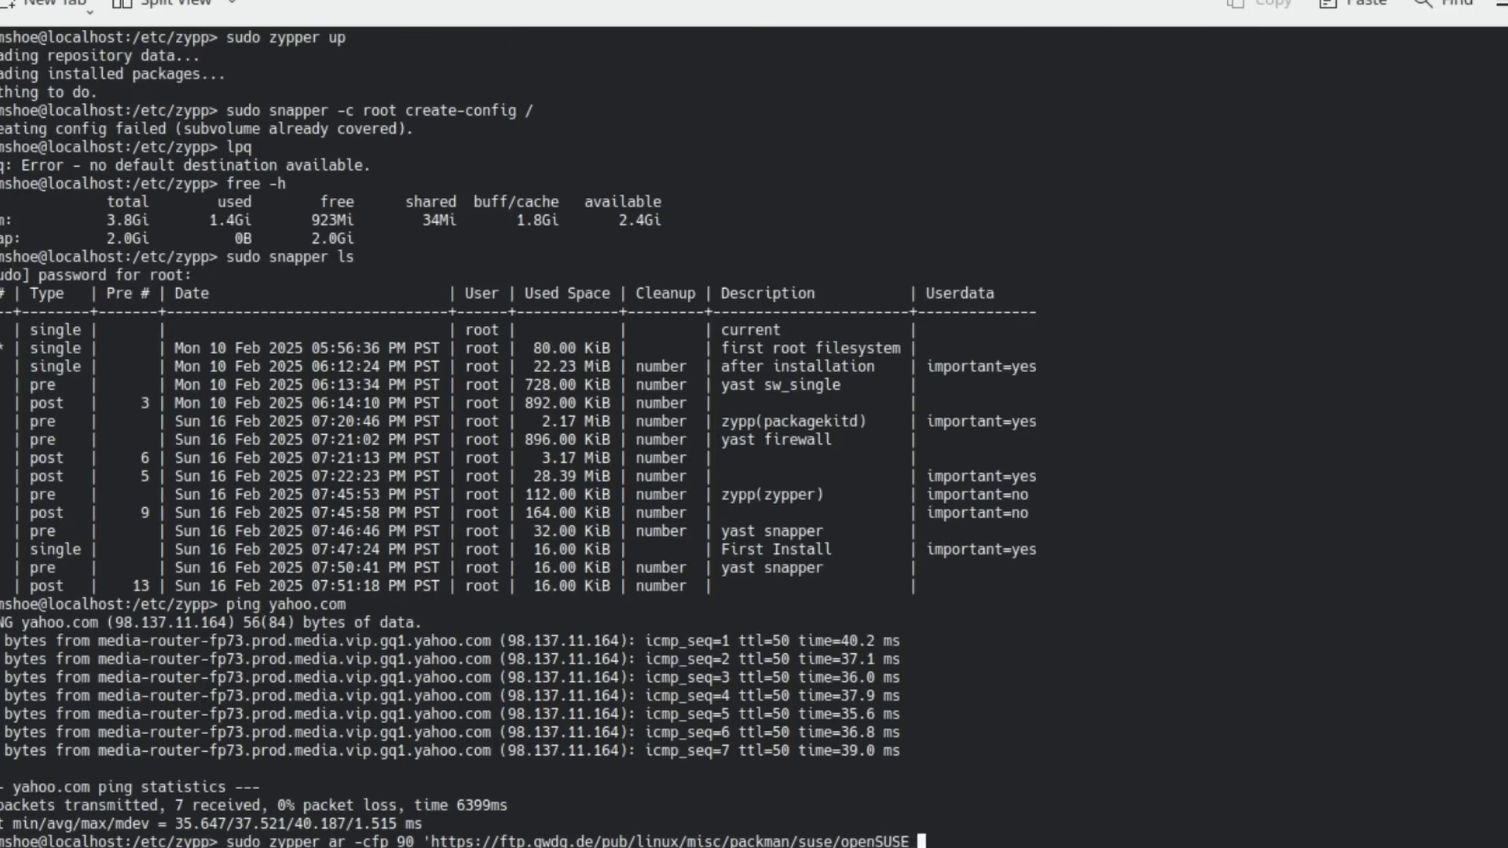
pyautogui.write('Leap_$release')
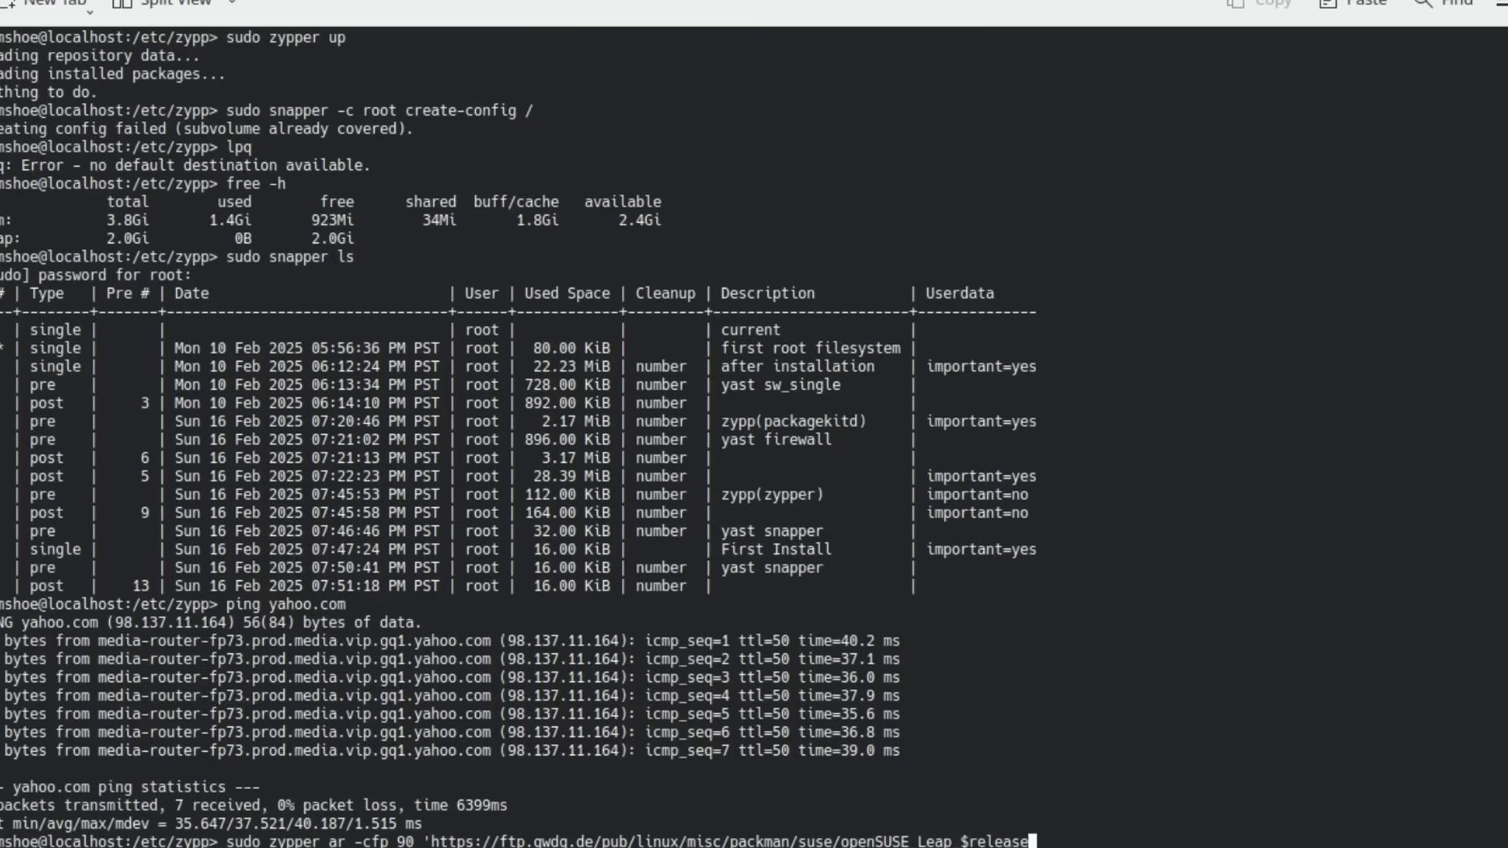
pyautogui.write("ver/' packman")
pyautogui.press('Return')
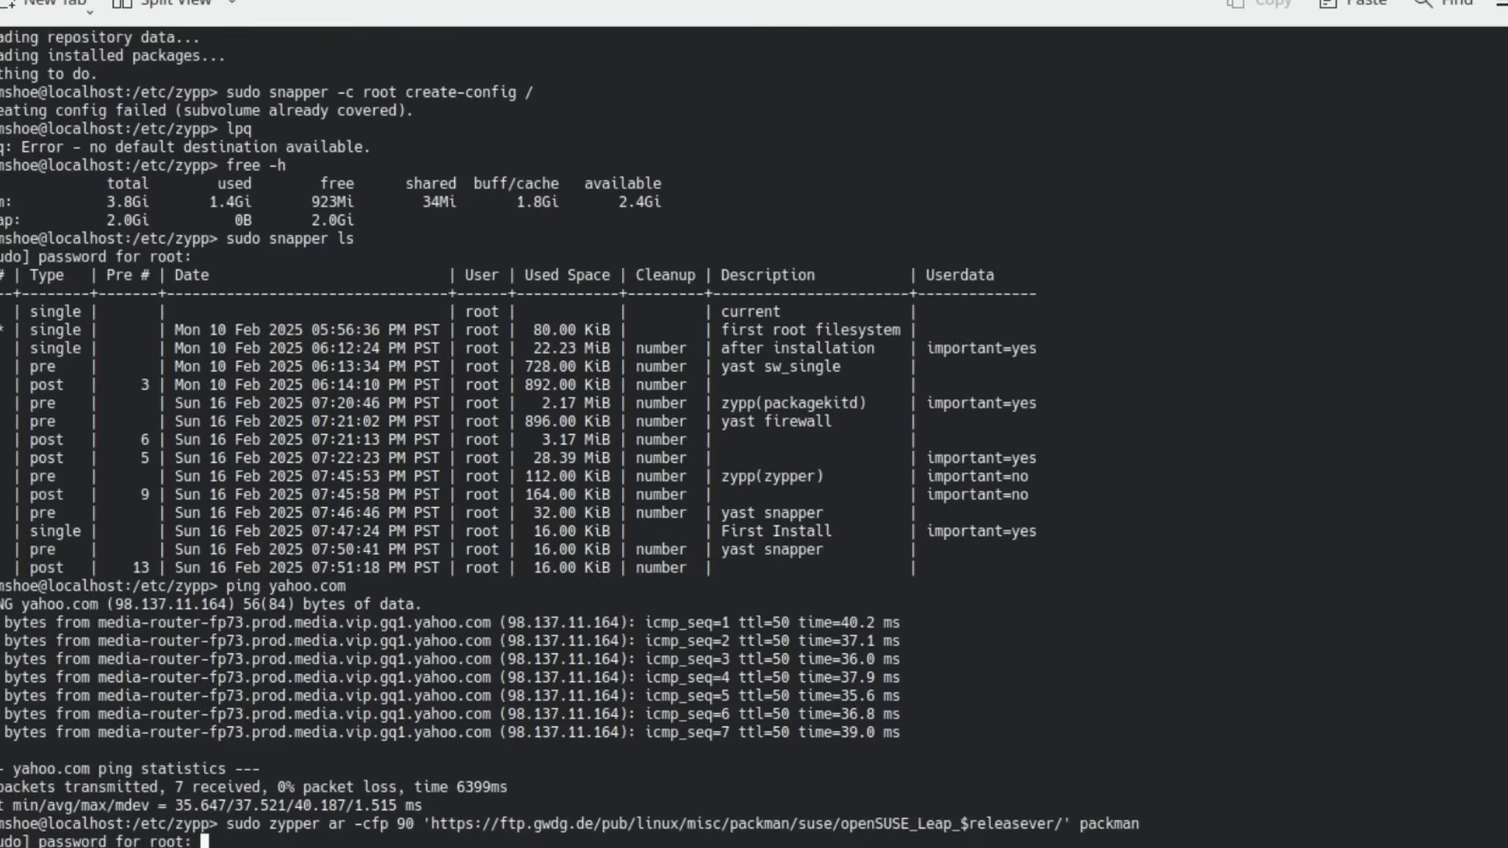
pyautogui.press('Return')
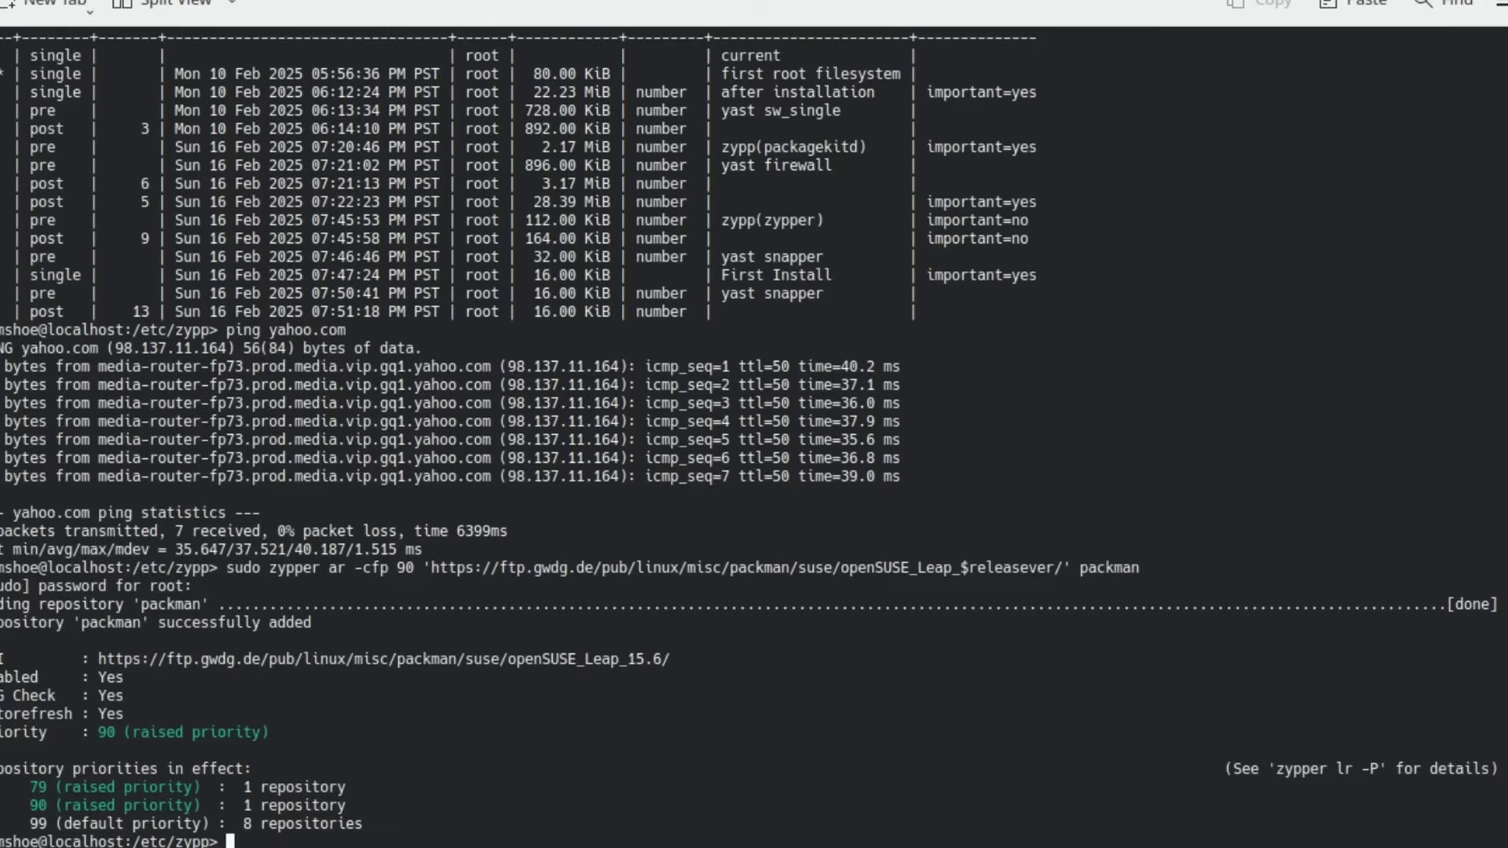
# - Try to switch packages to Packman with sudo zypper dub --from packman --allow-vendor-change
pyautogui.write('sudo zypper dub')
pyautogui.write(' -packman')
pyautogui.press('Left')
pyautogui.press('Left')
pyautogui.press('Left')
pyautogui.press('Left')
pyautogui.press('Left')
pyautogui.press('Left')
pyautogui.press('Left')
pyautogui.write('-from')
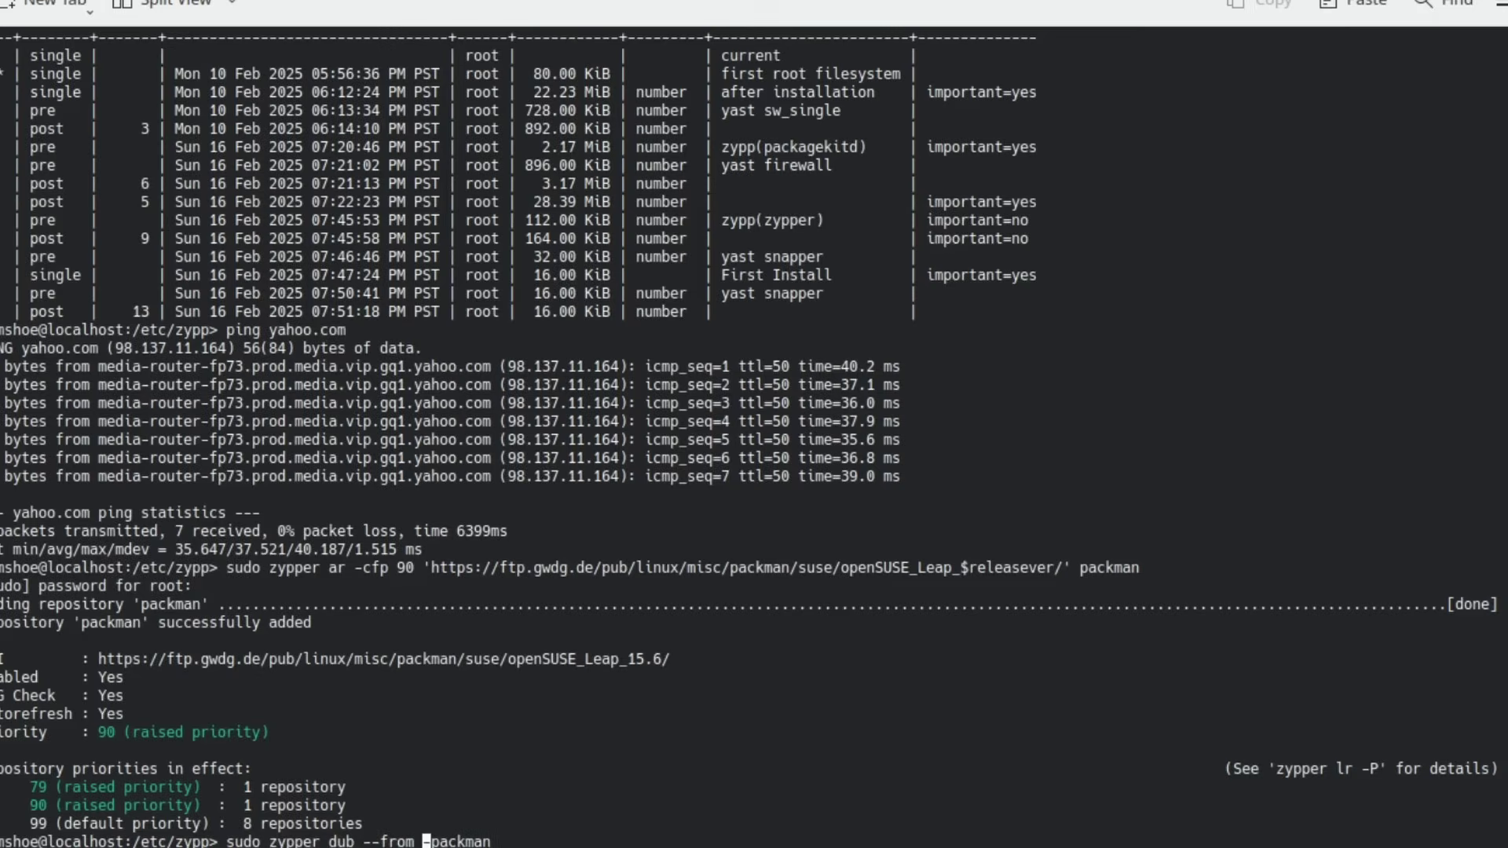
pyautogui.press('Right')
pyautogui.press('Right')
pyautogui.press('Right')
pyautogui.press('Right')
pyautogui.press('Right')
pyautogui.press('Right')
pyautogui.press('Right')
pyautogui.press('Right')
pyautogui.write('--allow-vendor-change')
pyautogui.press('Return')
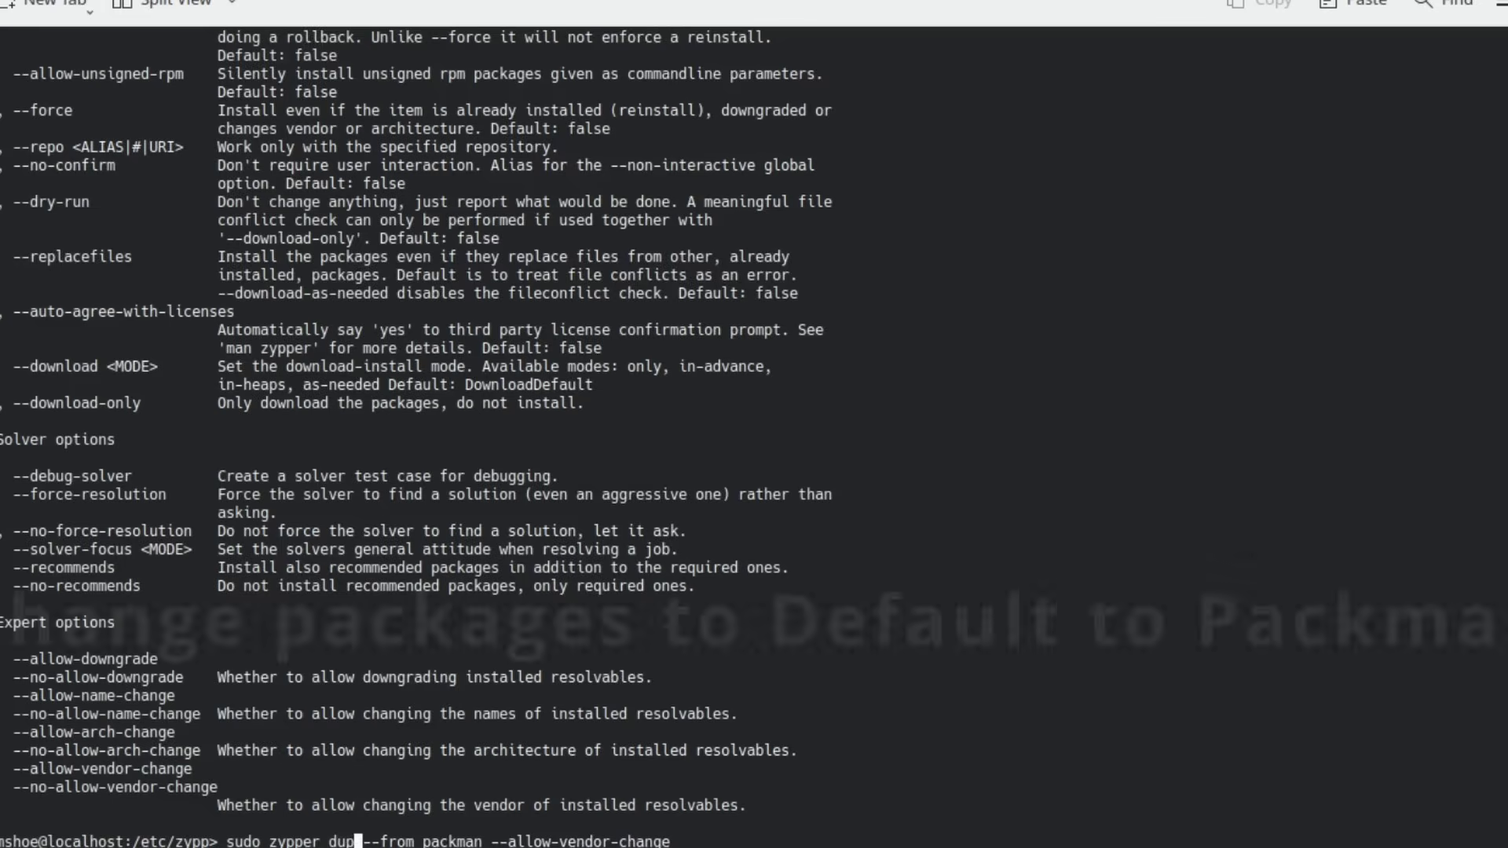
# - Shorten the recalled upgrade command to sudo zypper dup --allow-vendor-change, run it and accept the package changes
pyautogui.press('Delete')
pyautogui.press('Delete')
pyautogui.press('Delete')
pyautogui.press('Delete')
pyautogui.press('Delete')
pyautogui.press('Delete')
pyautogui.press('Delete')
pyautogui.press('Delete')
pyautogui.press('Delete')
pyautogui.press('Delete')
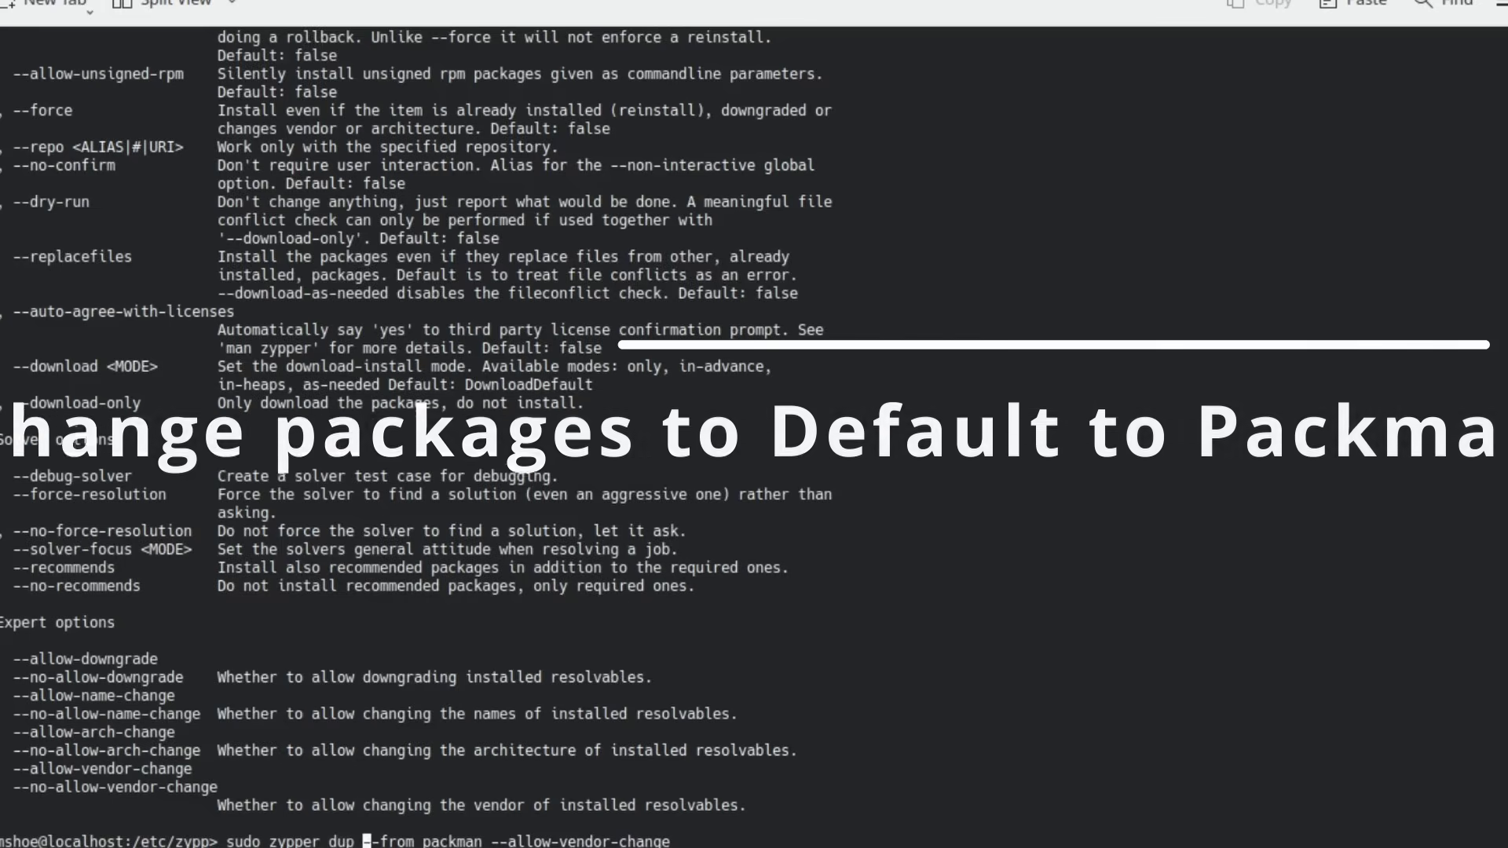
pyautogui.press('Delete')
pyautogui.press('Delete')
pyautogui.press('Delete')
pyautogui.press('Delete')
pyautogui.press('Delete')
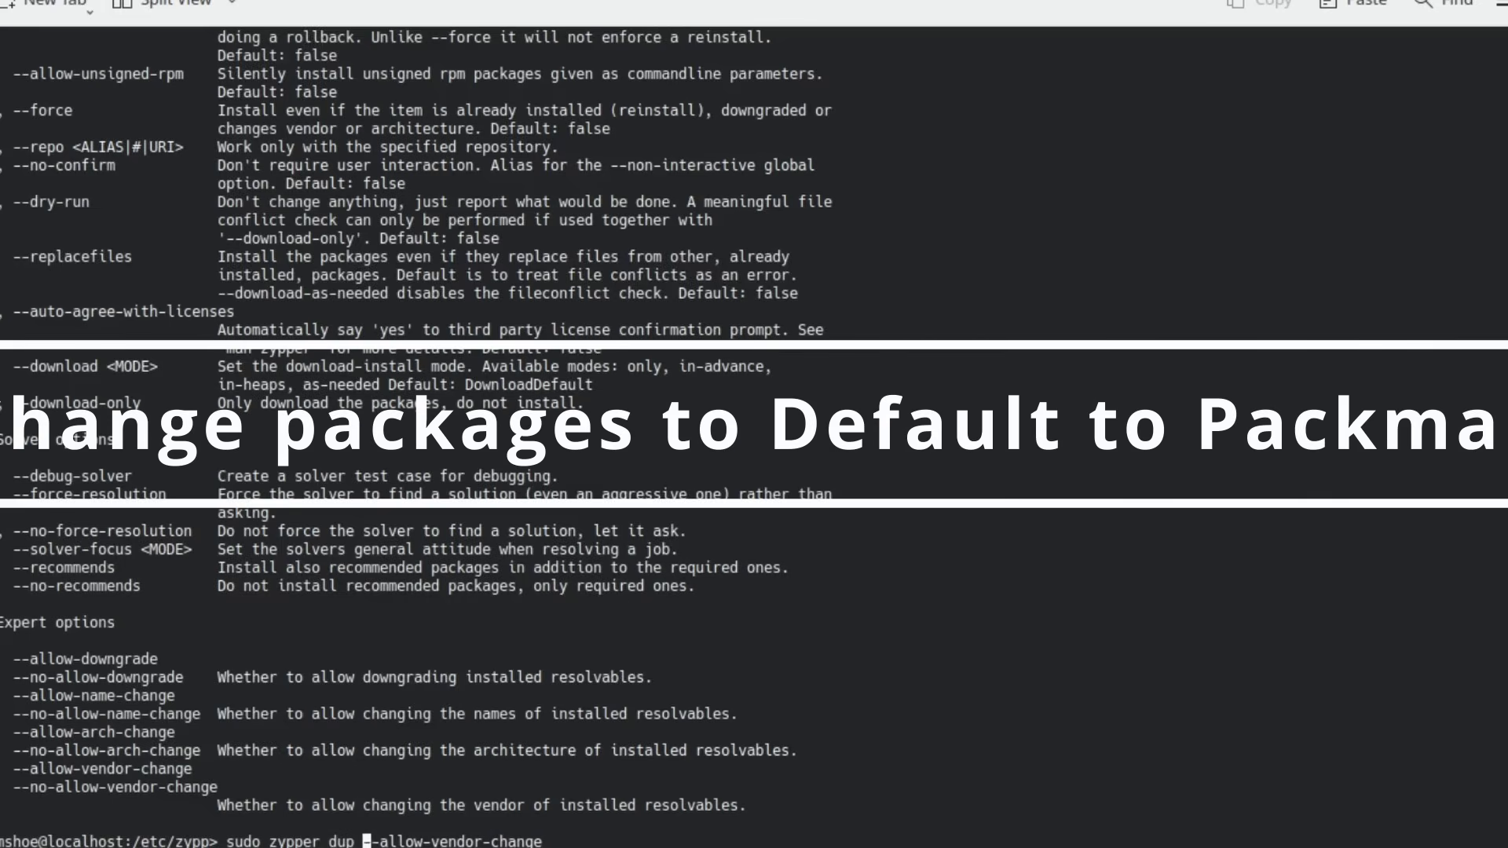
pyautogui.press('Return')
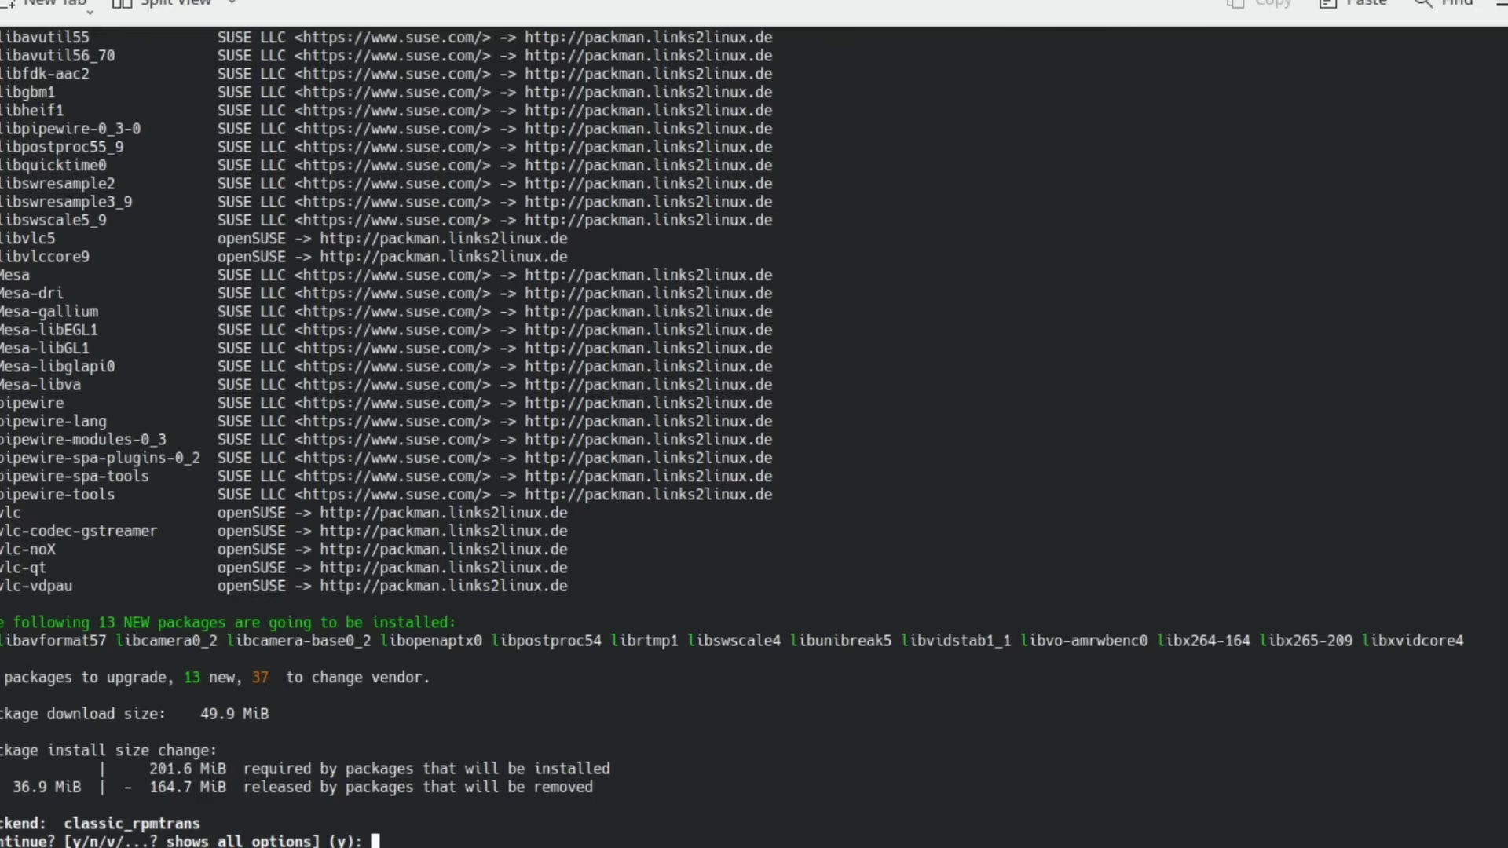
pyautogui.press('Return')
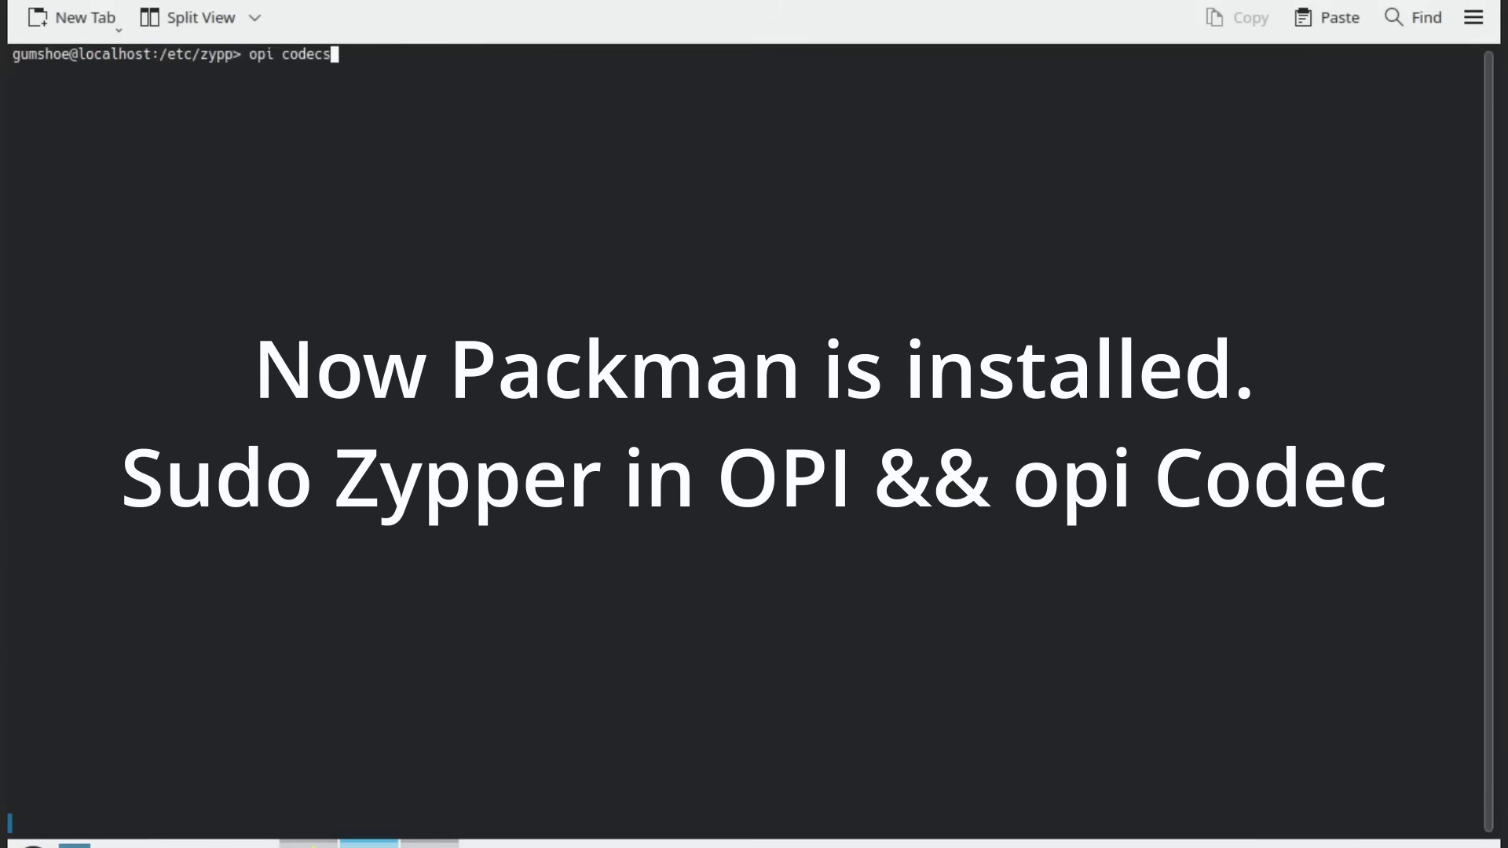
# - Run opi codecs, agree to install codecs from the Packman repository and accept both package installation sets
pyautogui.press('Return')
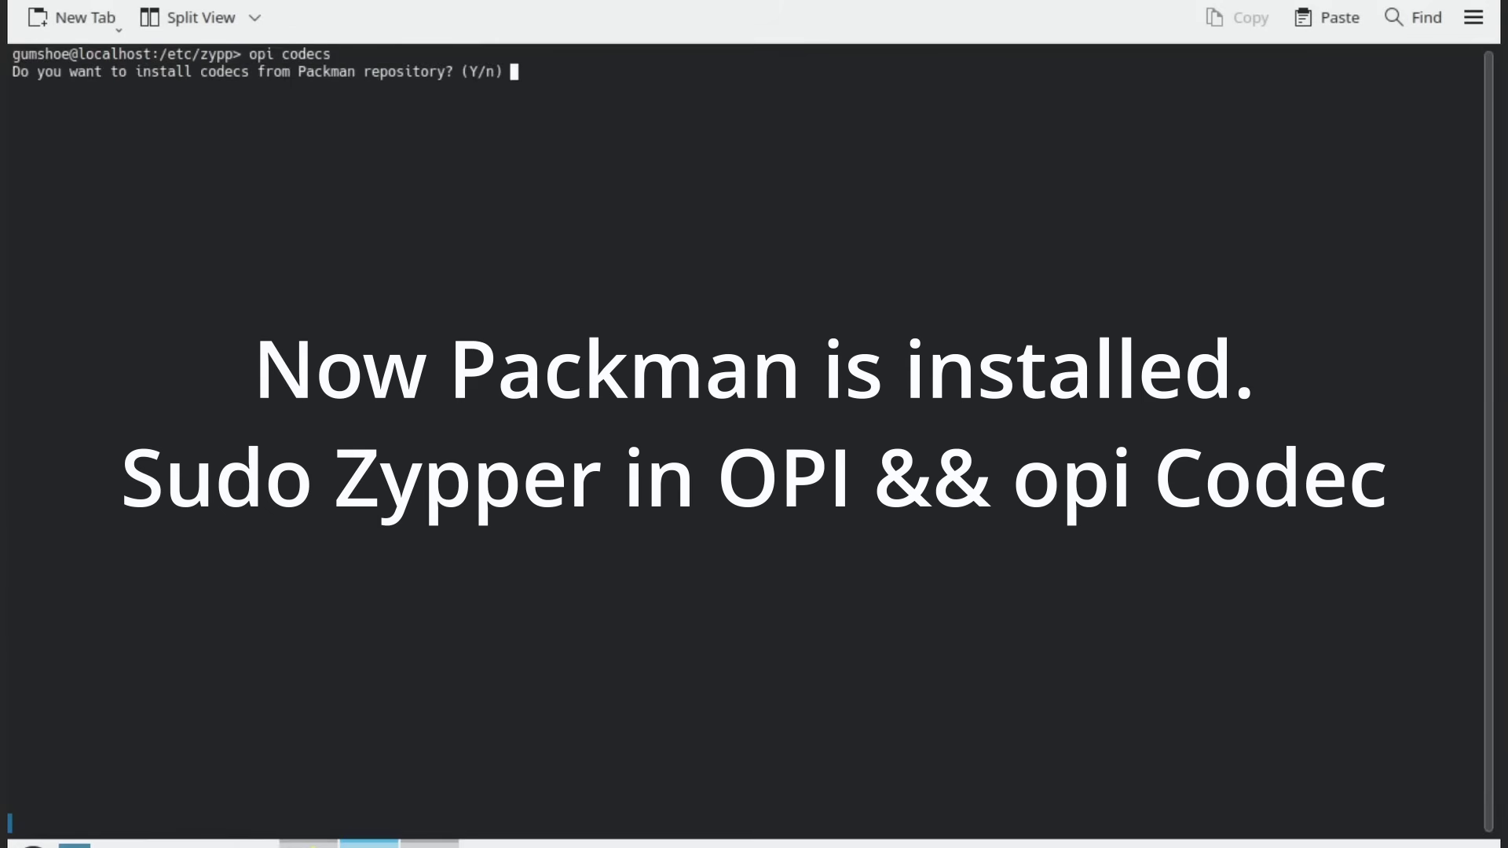
pyautogui.press('Return')
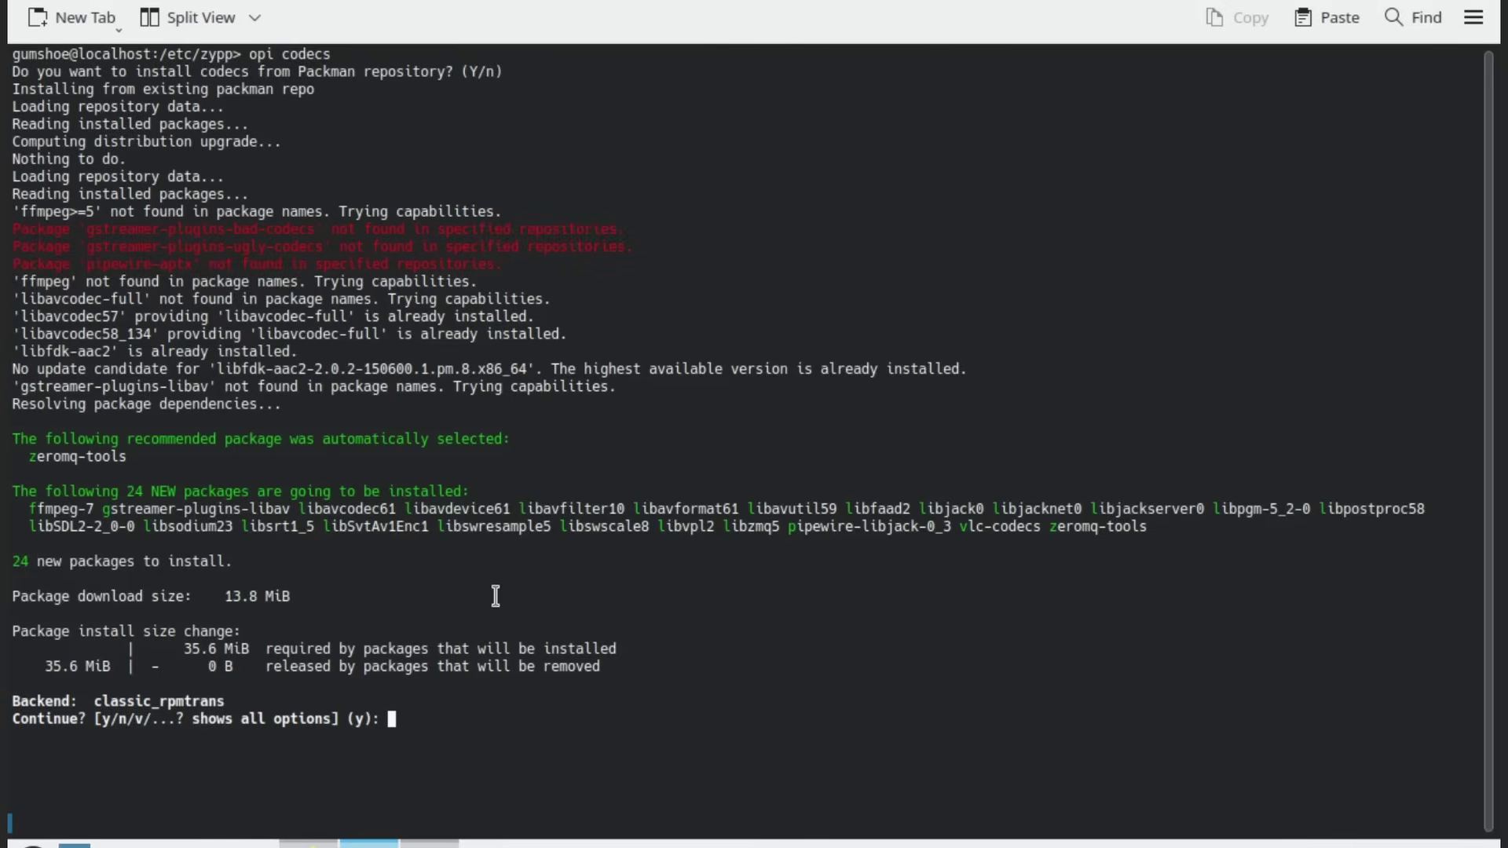
pyautogui.press('Return')
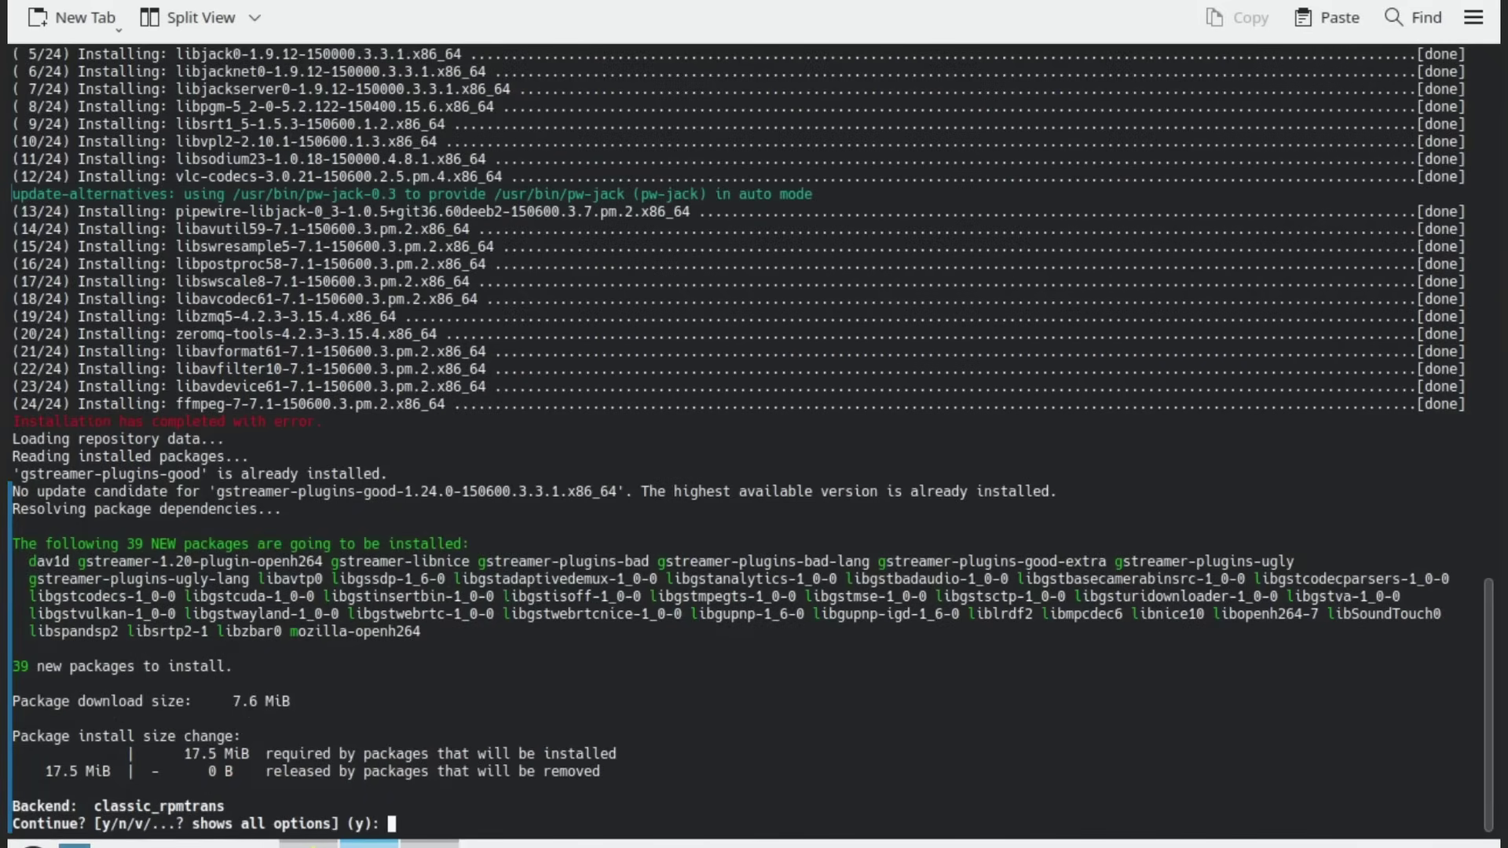
pyautogui.moveTo(683, 526); pyautogui.dragTo(1460, 546)
pyautogui.press('Return')
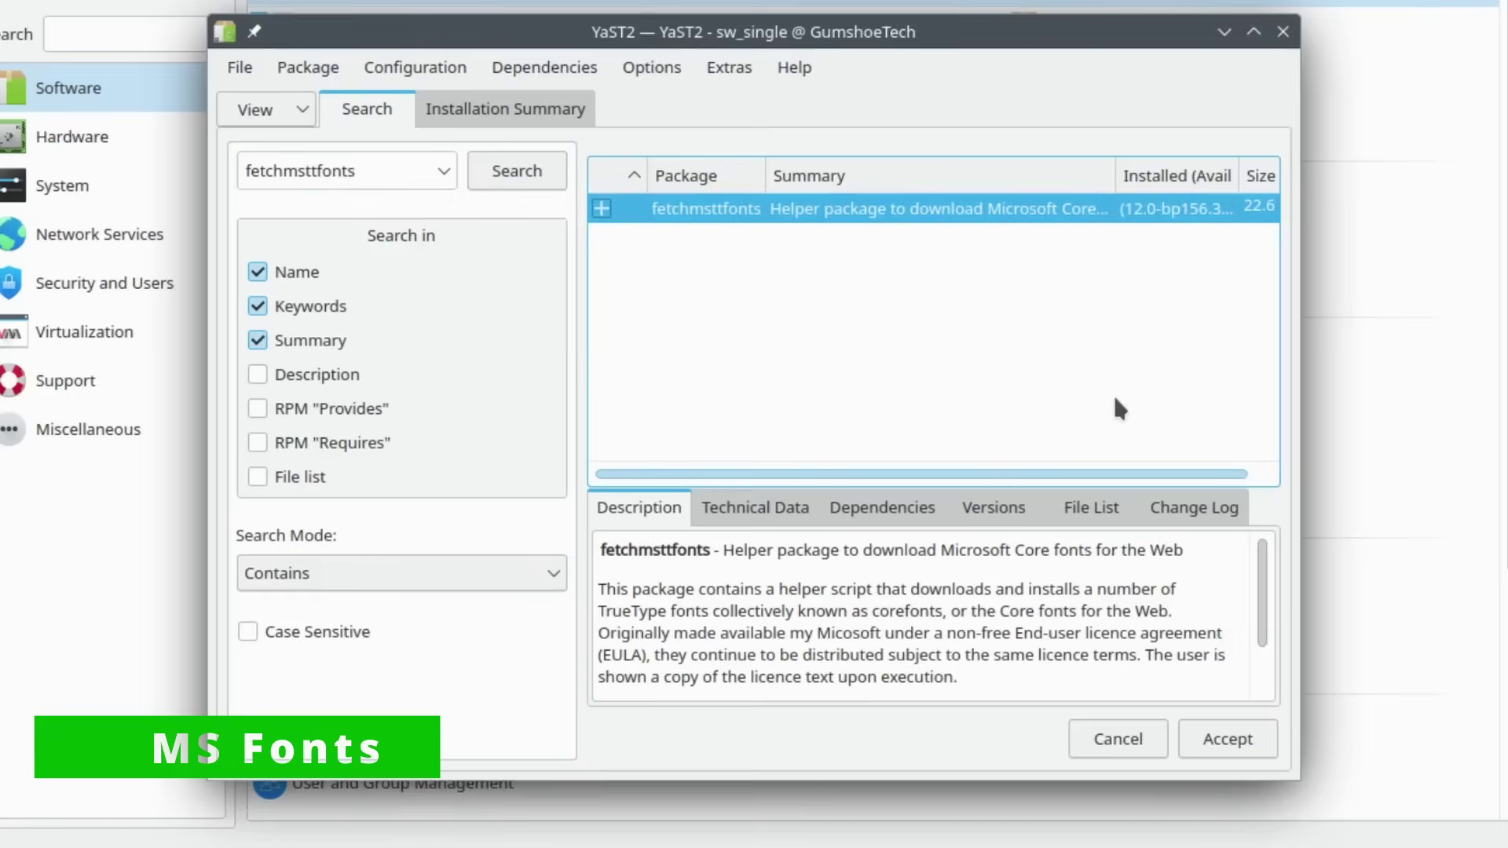
# - Install the selected fetchmsttfonts package in YaST with its dependencies w3m and libgc1, and dismiss the package notification
pyautogui.click(1227, 739)
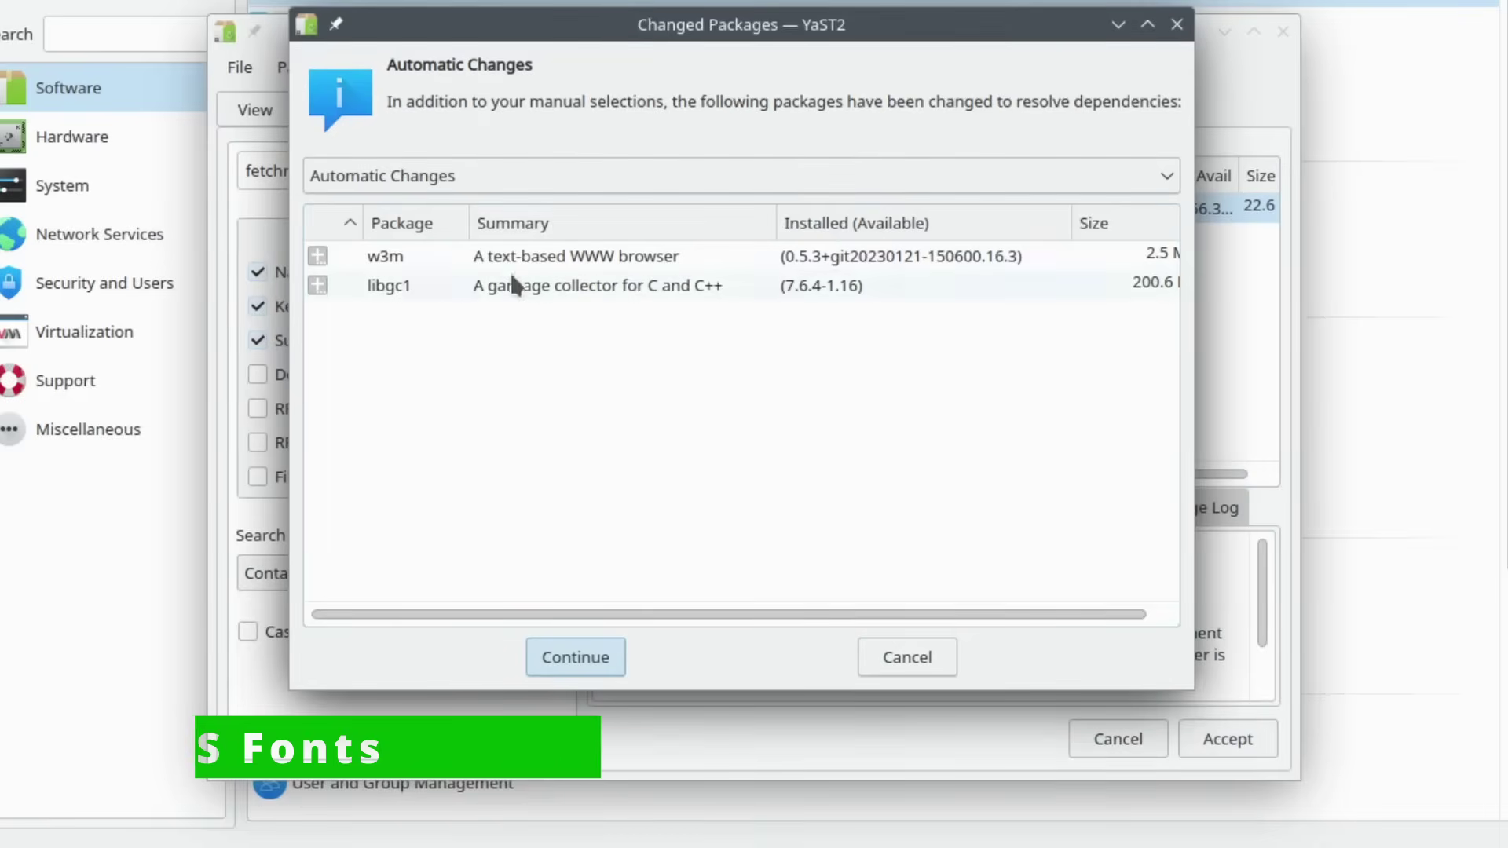
pyautogui.click(581, 655)
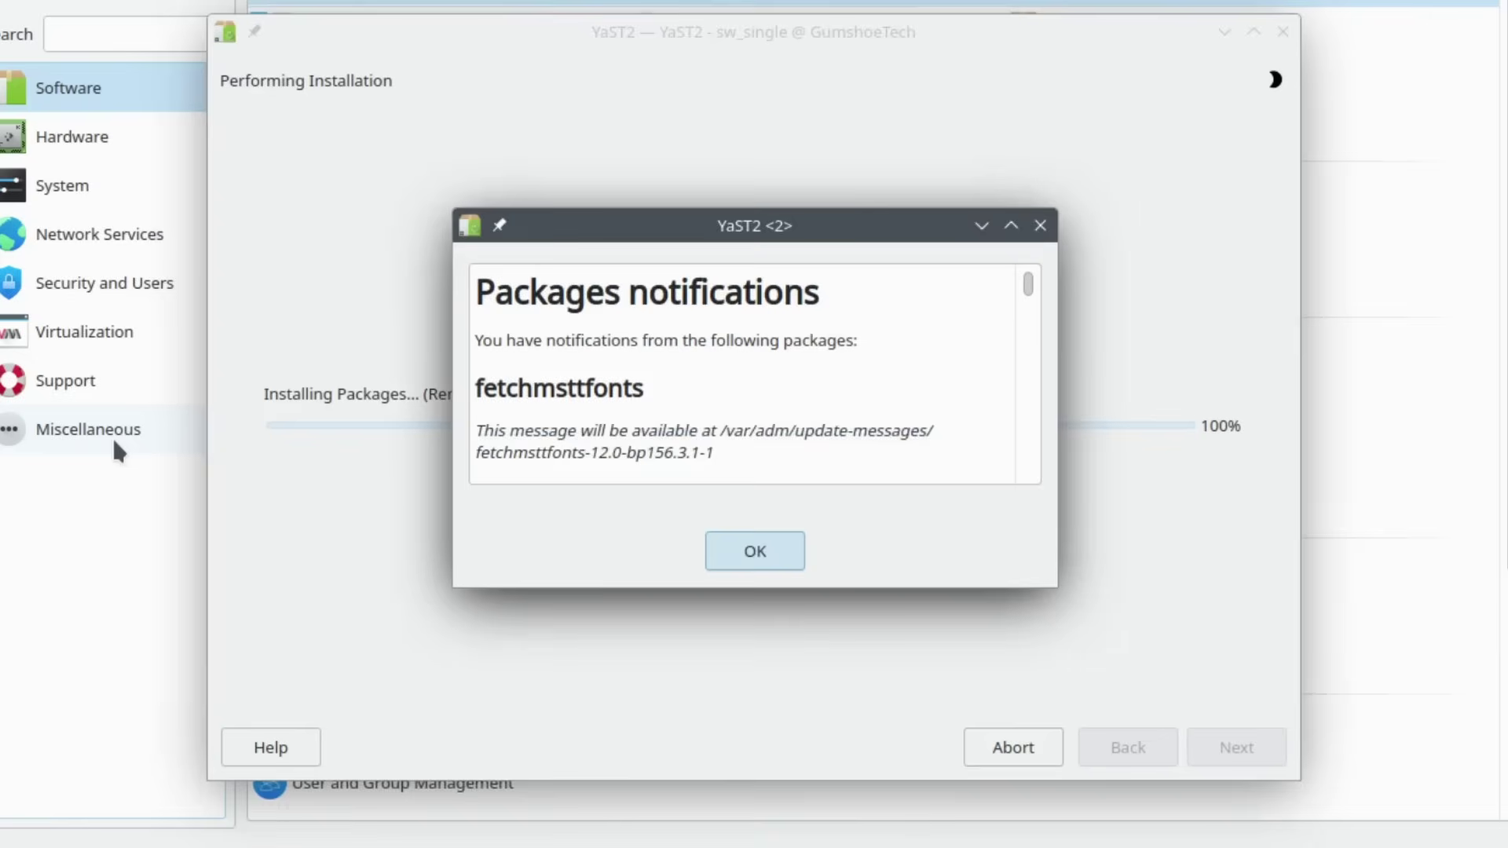
pyautogui.click(736, 542)
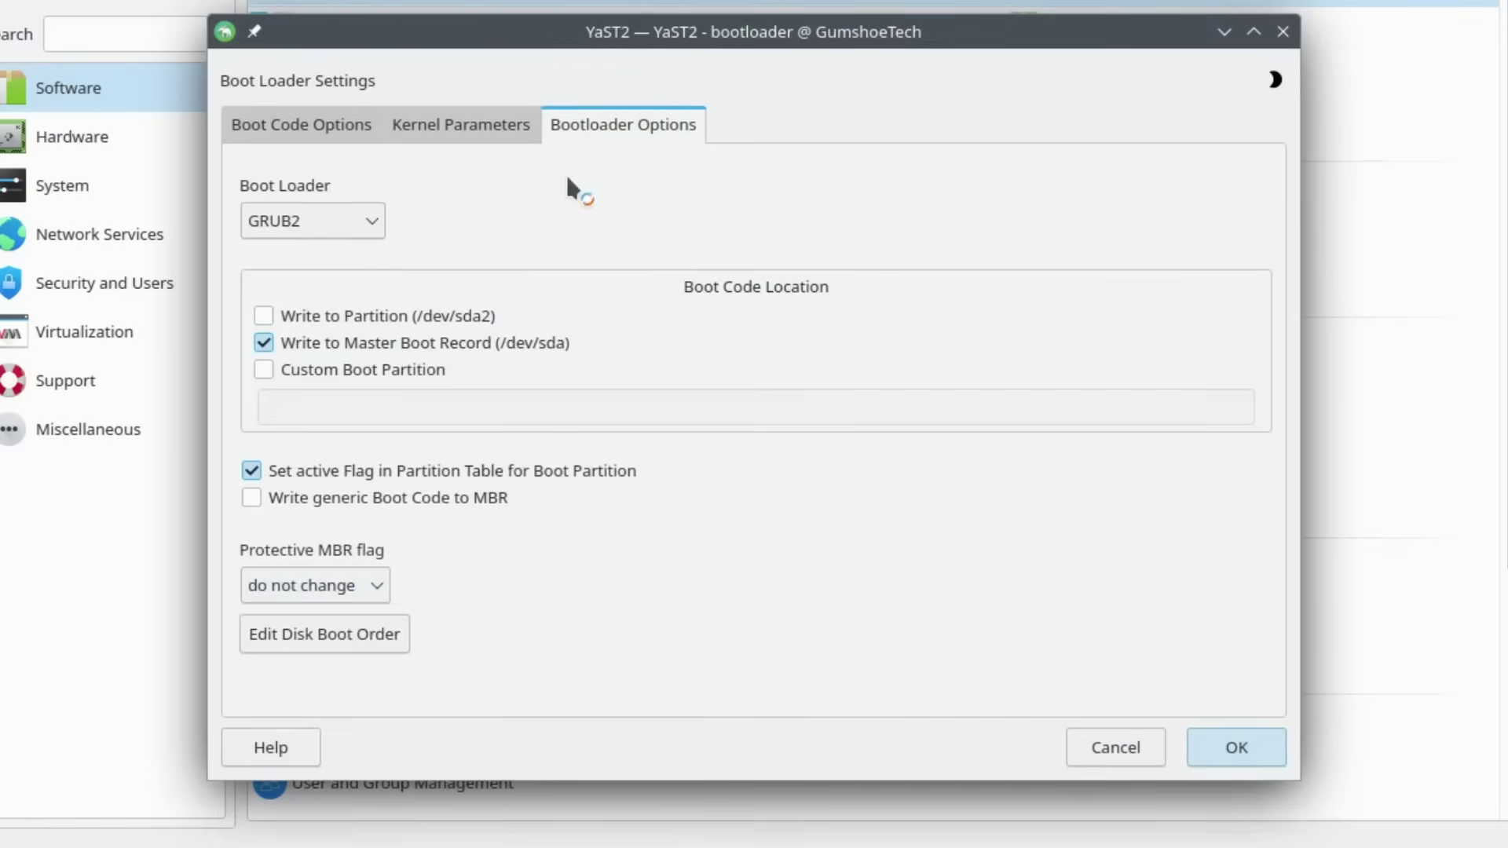
# - Open the boot loader's timeout in seconds for editing
pyautogui.moveTo(320, 243); pyautogui.dragTo(219, 246)
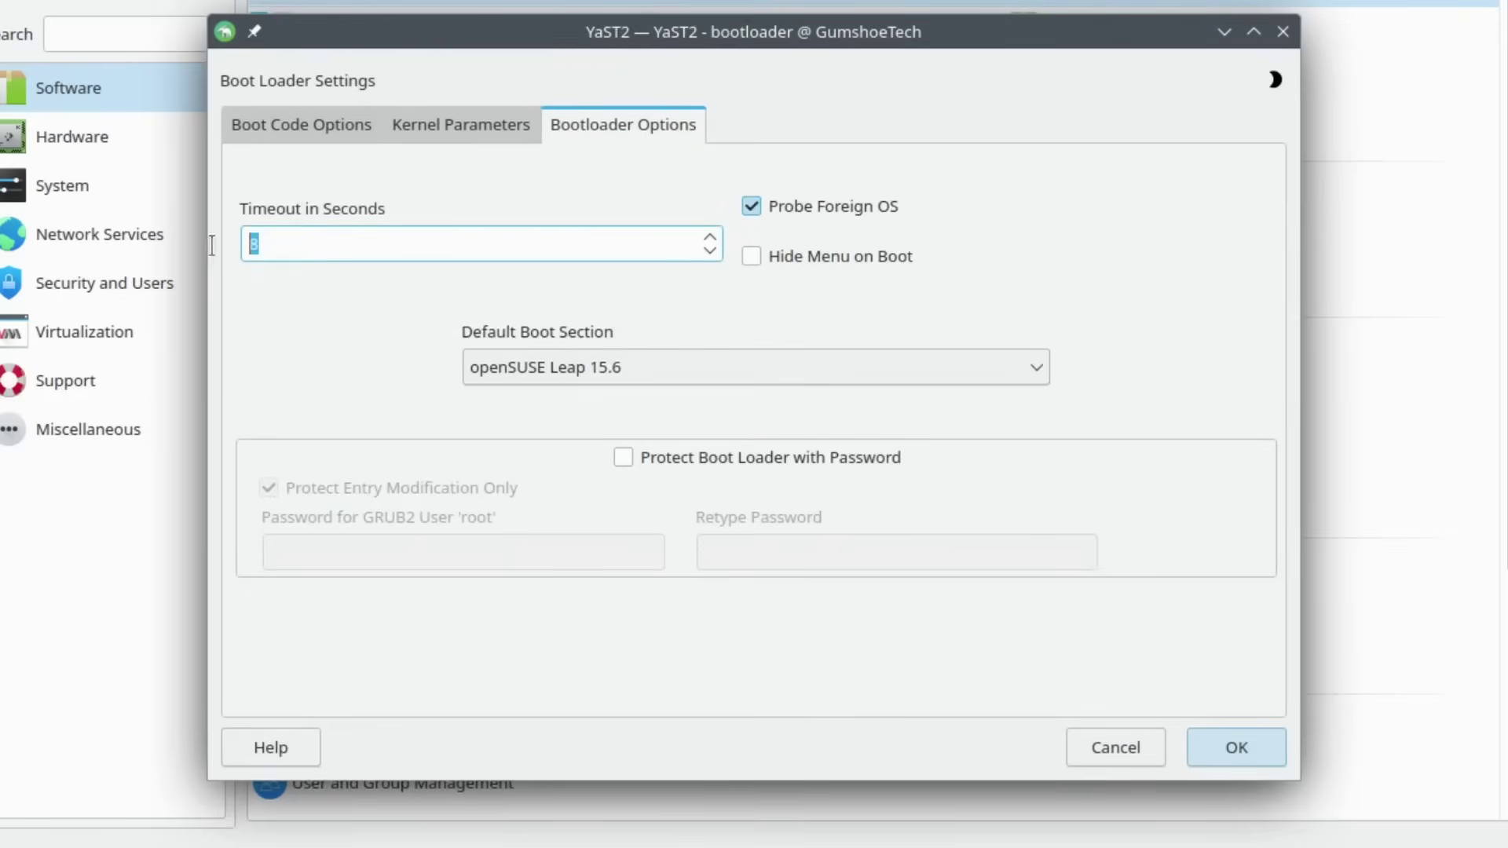